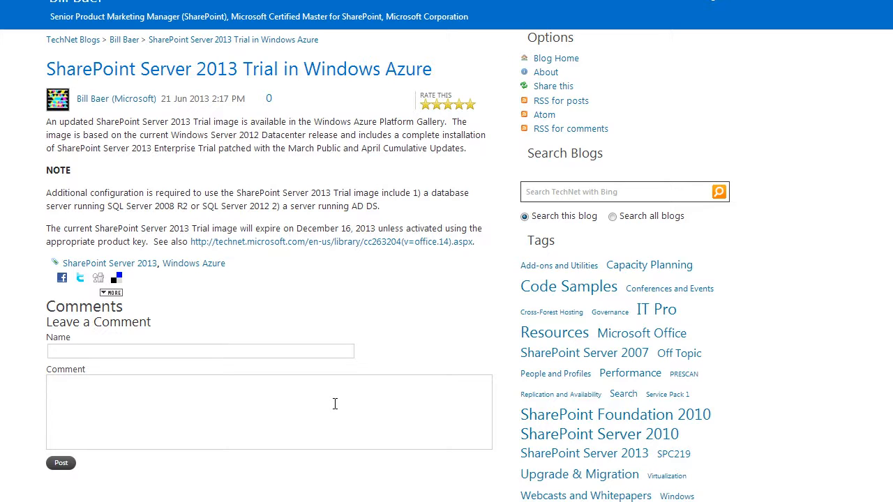
Switch to the Windows Azure virtual machines page and start creating a virtual machine from the gallery
click(45, 12)
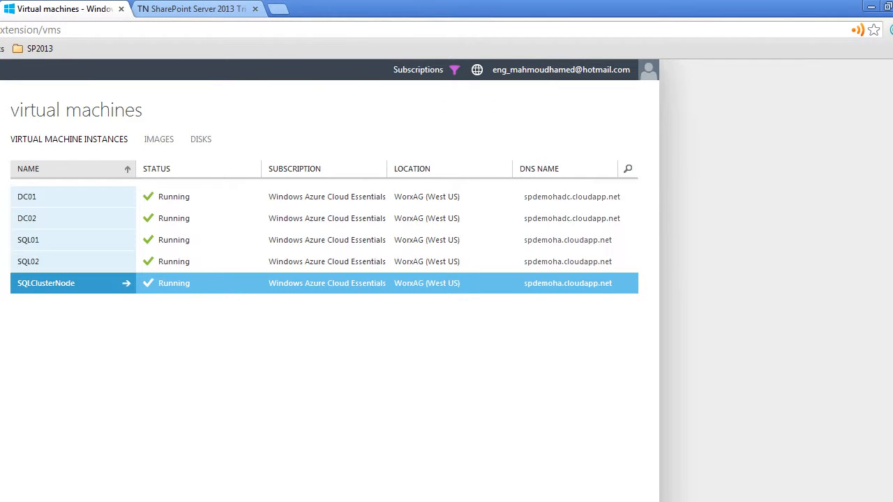
click(1, 500)
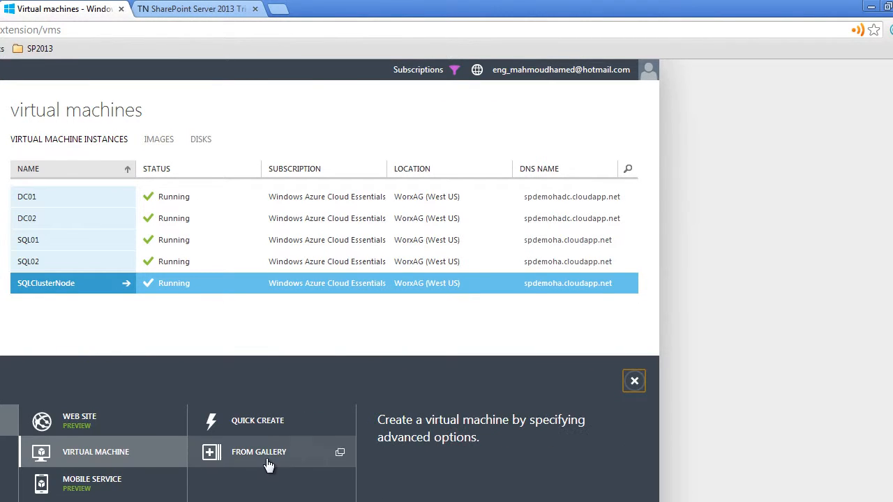
click(265, 458)
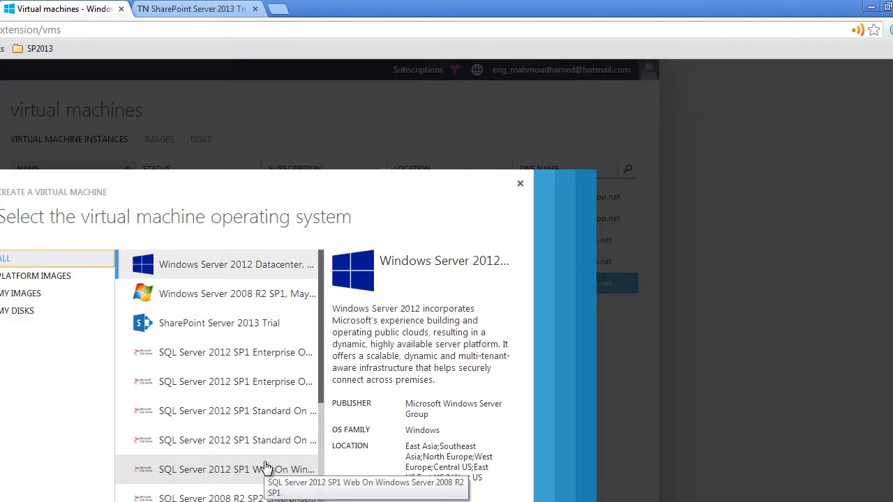
Examine the SharePoint Server 2013 Trial image's description, sizing recommendations, publisher, locations and pricing information
click(293, 336)
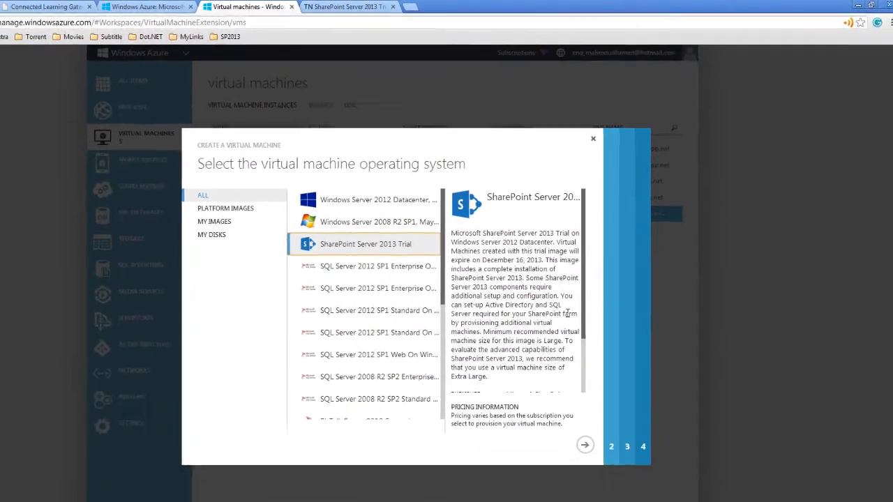
scroll(568, 314, down, 2)
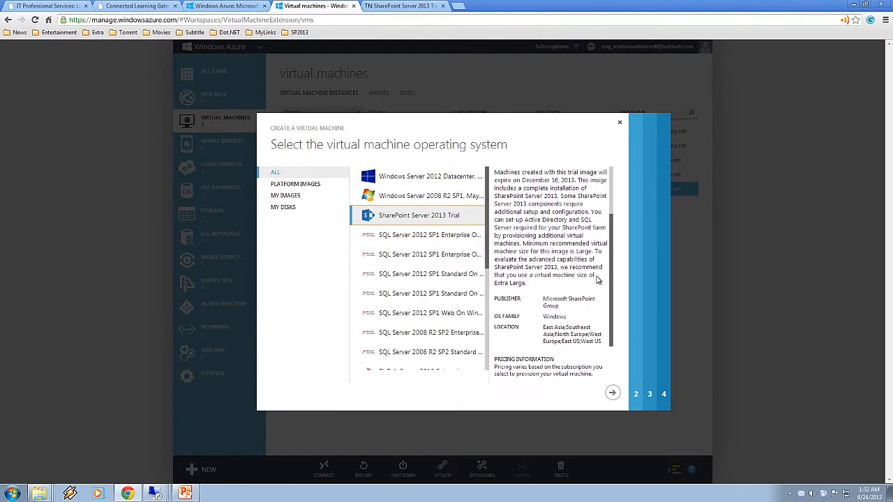
drag(604, 360, 612, 388)
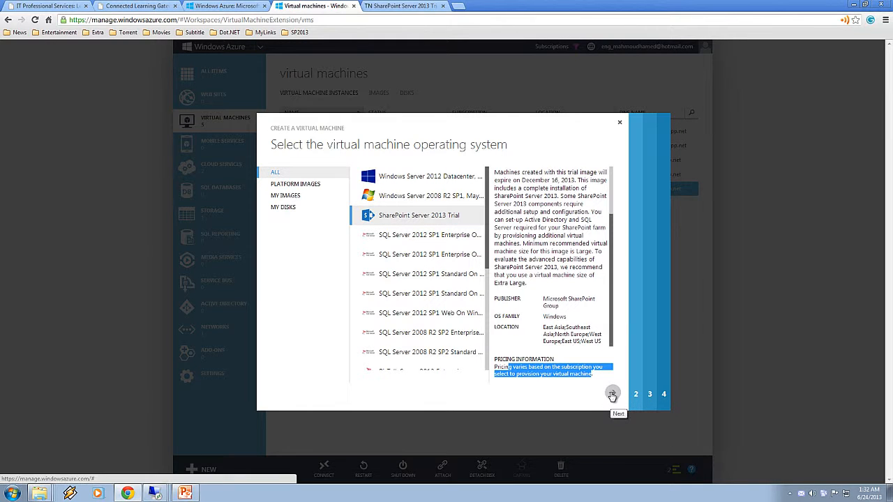
click(611, 394)
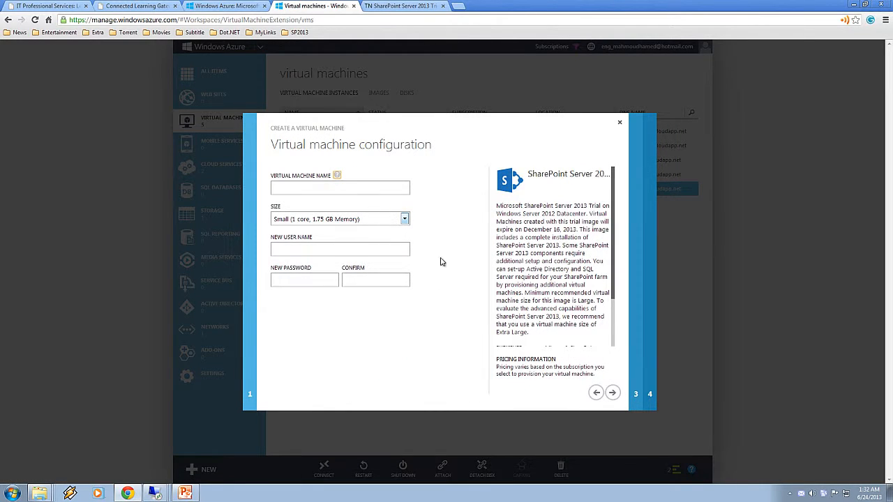
click(597, 393)
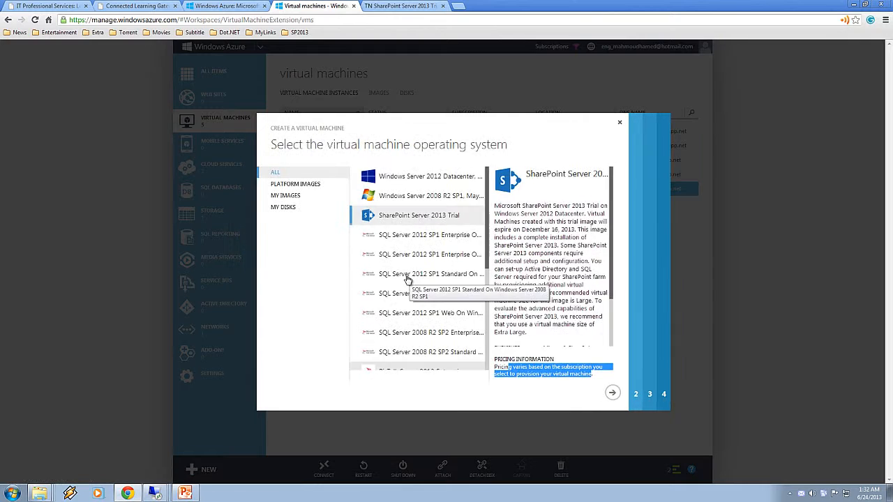
click(435, 218)
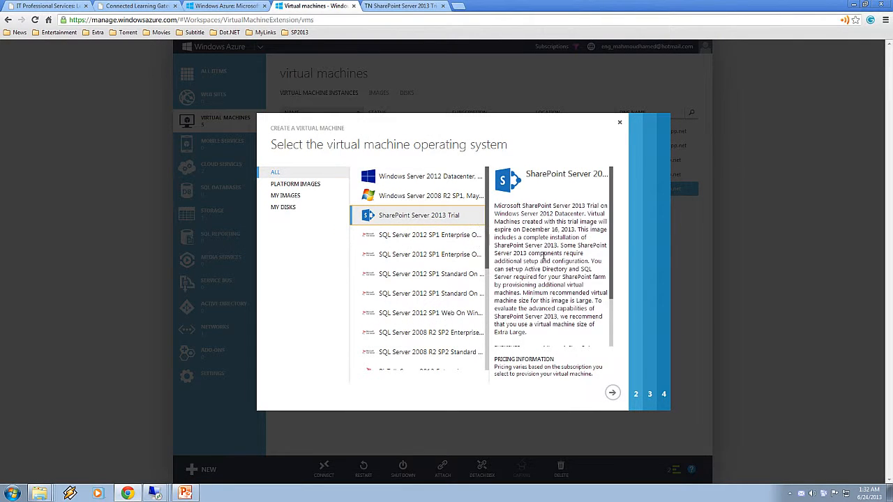
scroll(543, 255, down, 3)
scroll(543, 254, up, 3)
scroll(543, 254, down, 3)
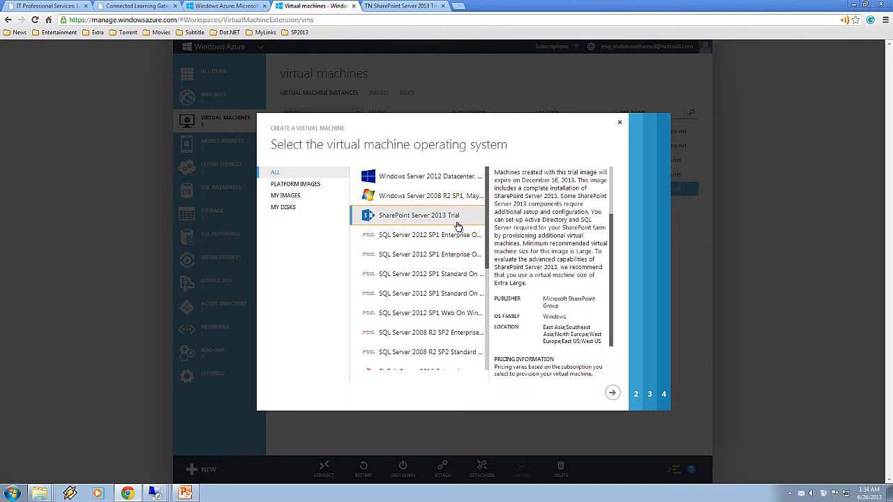
Choose the custom SharePointSP1 image as the operating system and continue to the virtual machine configuration
scroll(446, 227, down, 3)
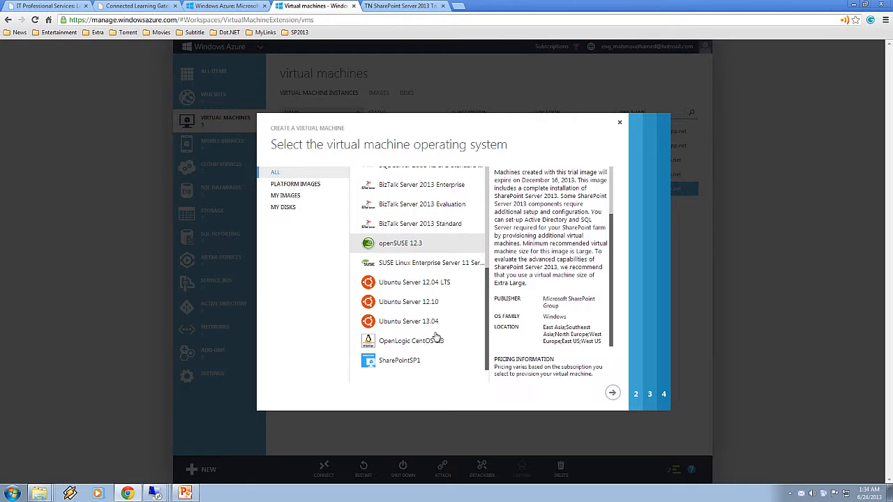
click(438, 364)
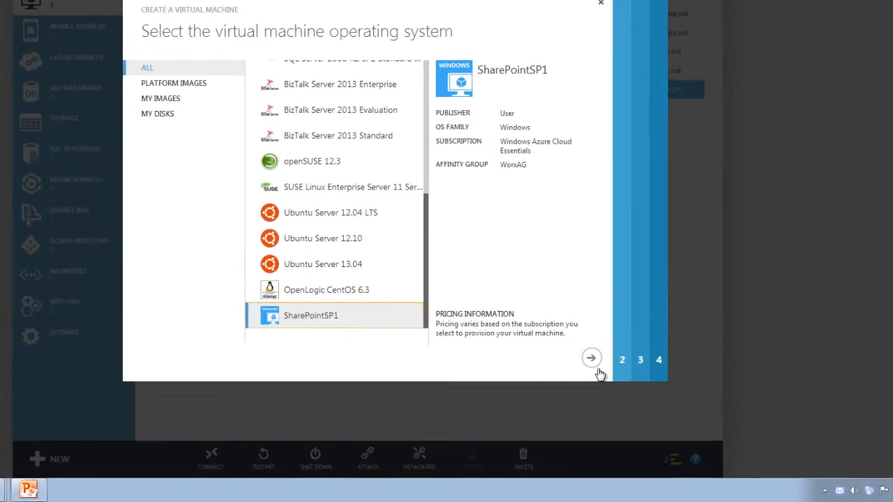
click(582, 342)
Name the virtual machine SPAPP01 and set its size to Large (4 cores, 7 GB Memory)
click(132, 30)
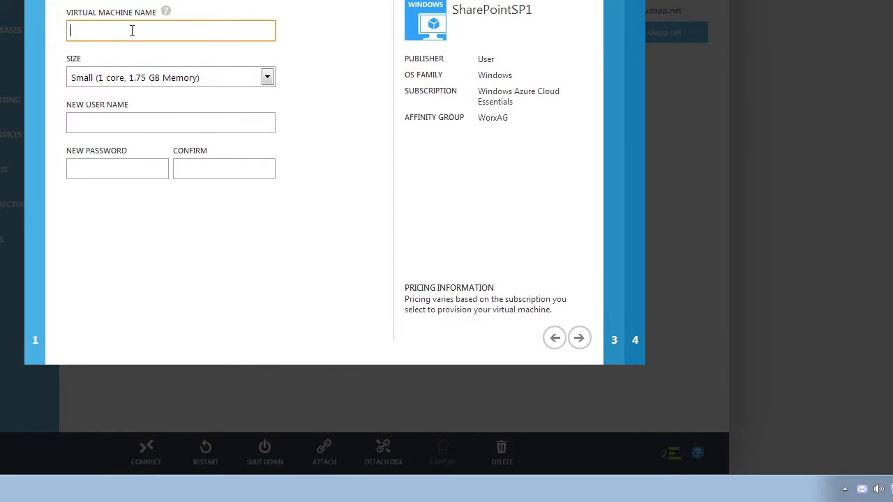
text(SP)
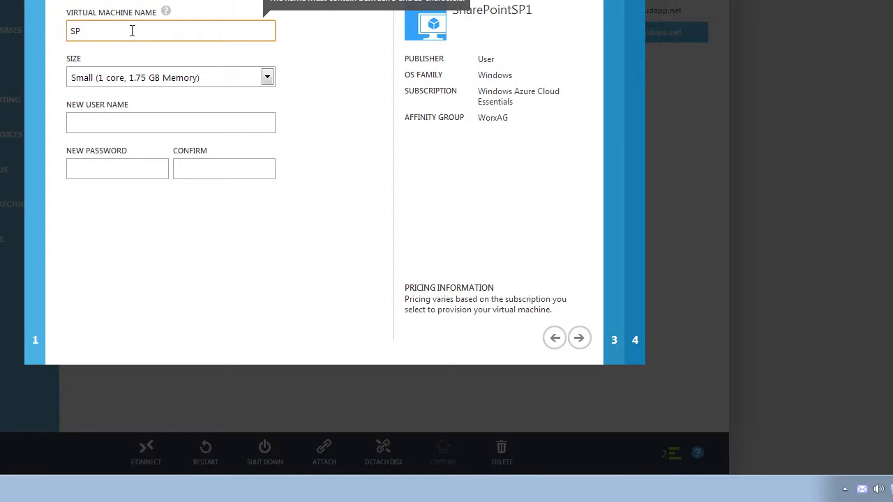
text(A)
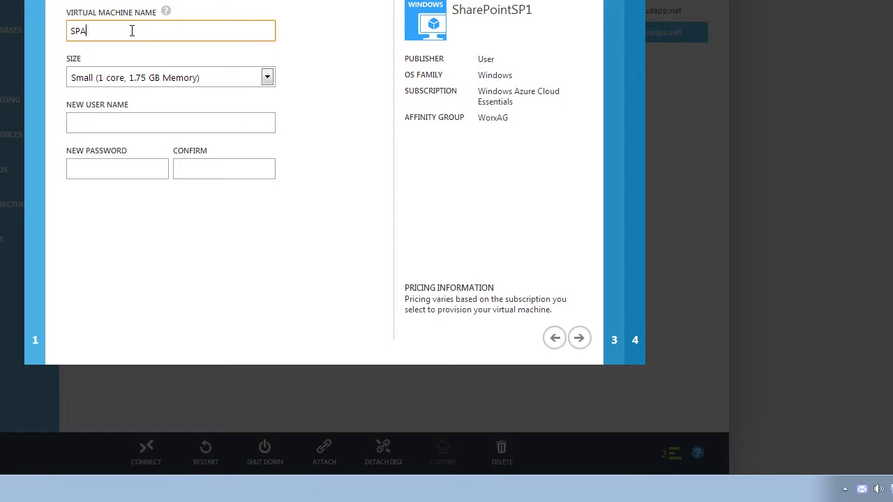
text(PP01)
click(267, 78)
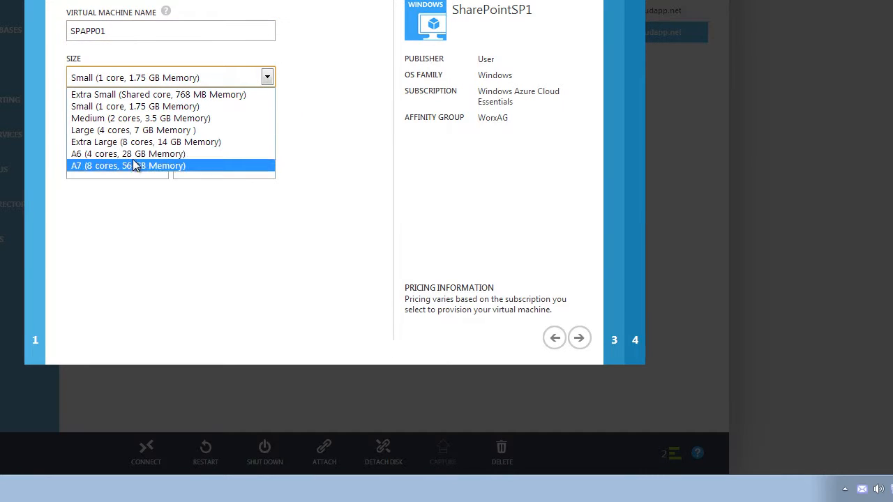
click(149, 132)
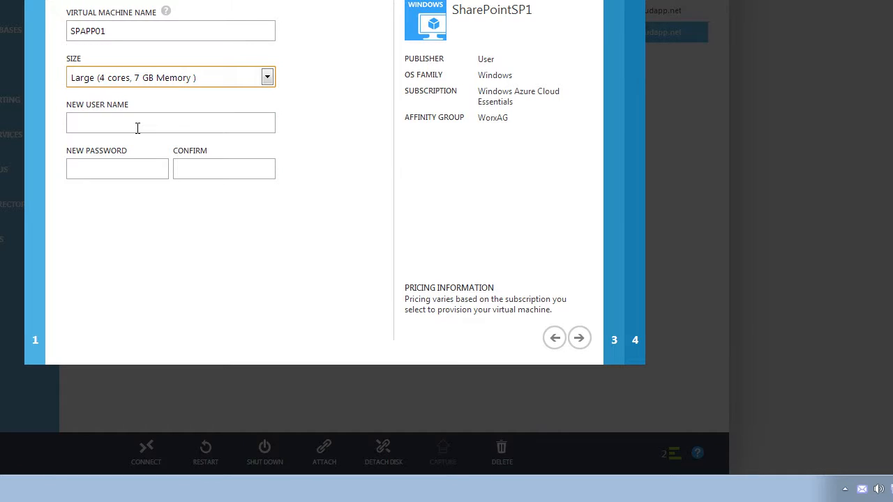
Enter the new user name, the account password and its matching confirmation, and continue to the virtual machine mode settings
click(137, 127)
text(mahmoud)
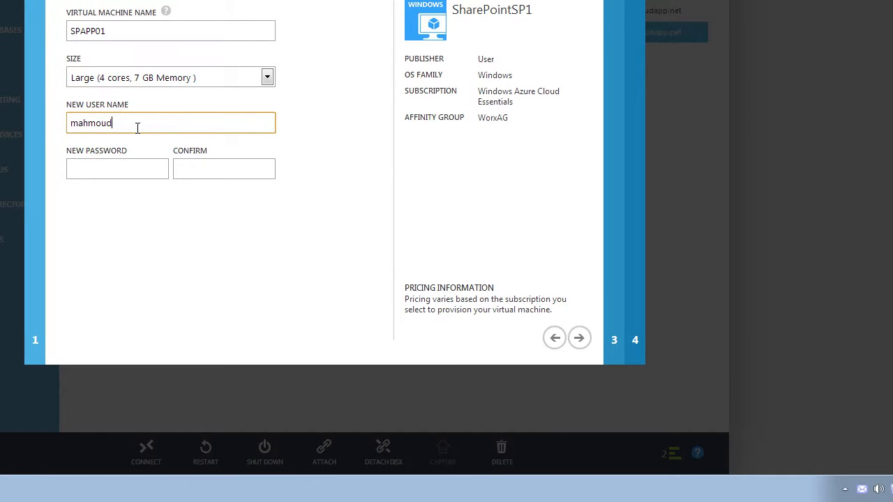
click(130, 172)
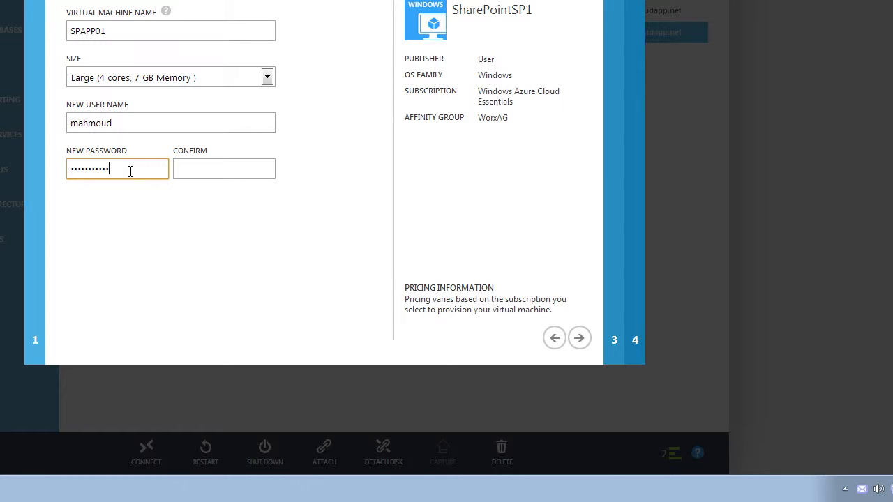
click(232, 173)
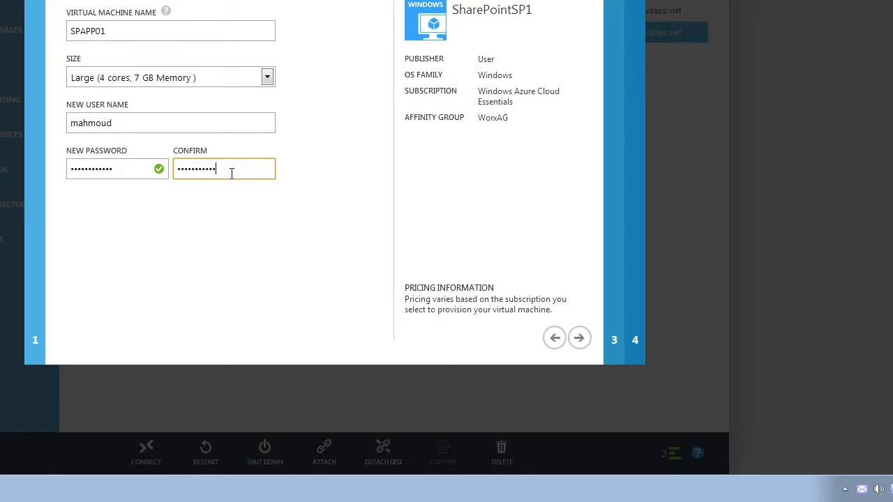
drag(233, 166, 46, 175)
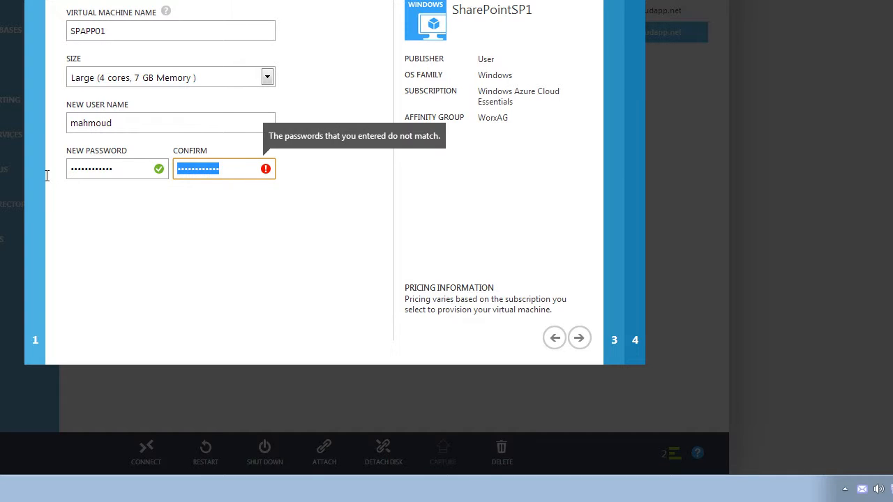
text(••••••••)
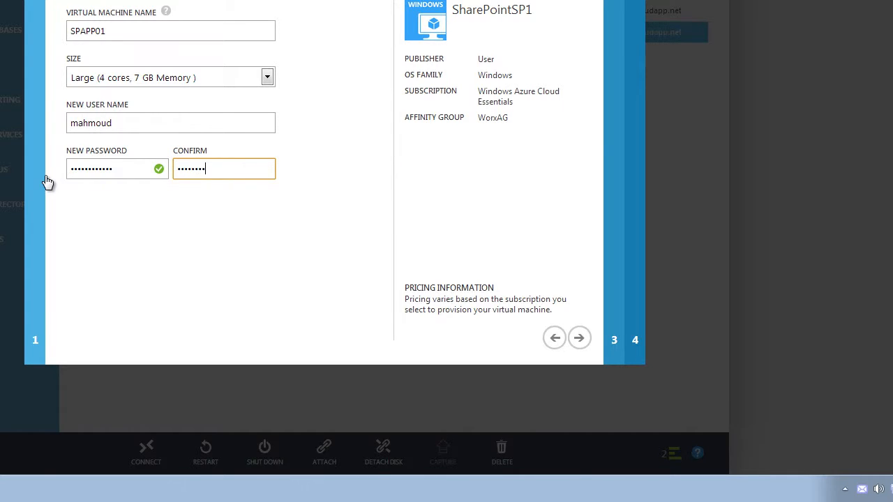
text(••••)
click(159, 239)
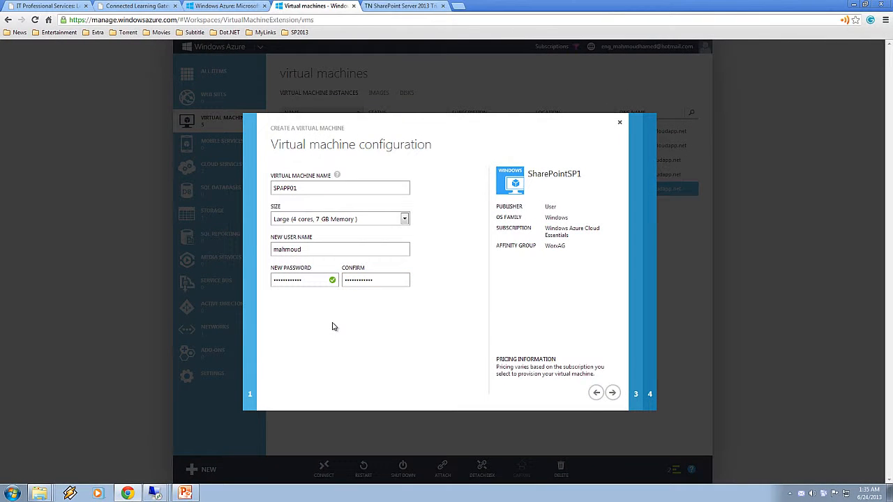
click(612, 394)
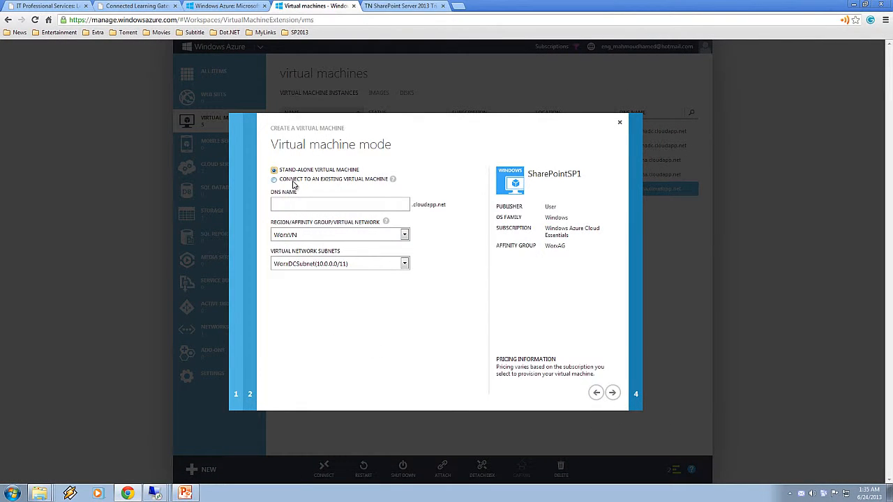
Connect the machine to the existing virtual machine SQL01 and set its virtual network subnet to WorxSPSubnet(10.32.0.0/11)
click(294, 180)
click(404, 197)
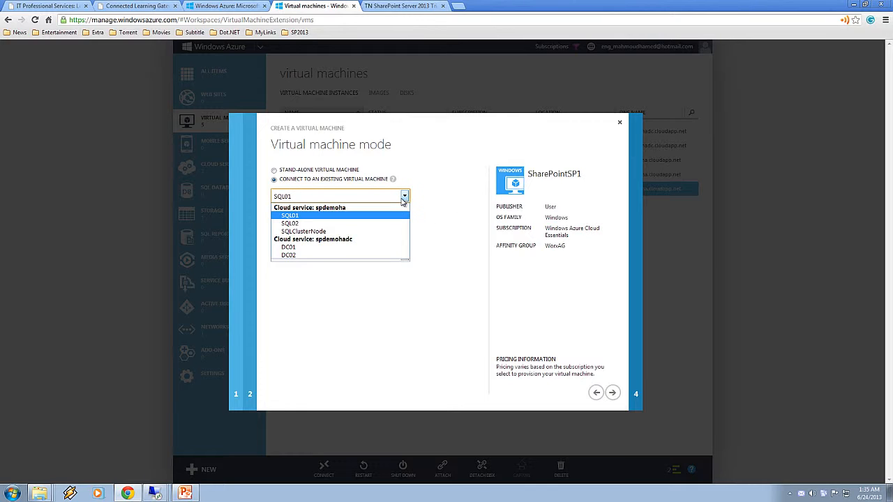
click(315, 217)
click(404, 255)
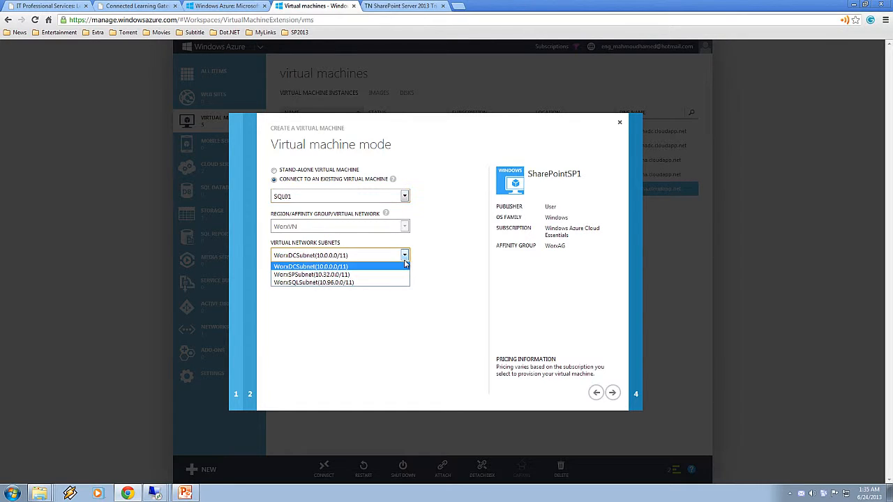
click(309, 277)
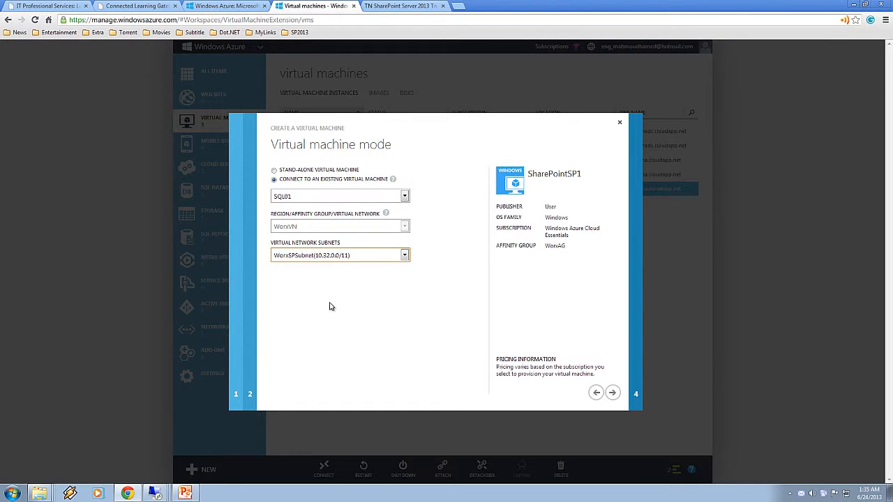
Review the virtual machine's configuration, mode and options pages, going back to the operating system selection
click(597, 394)
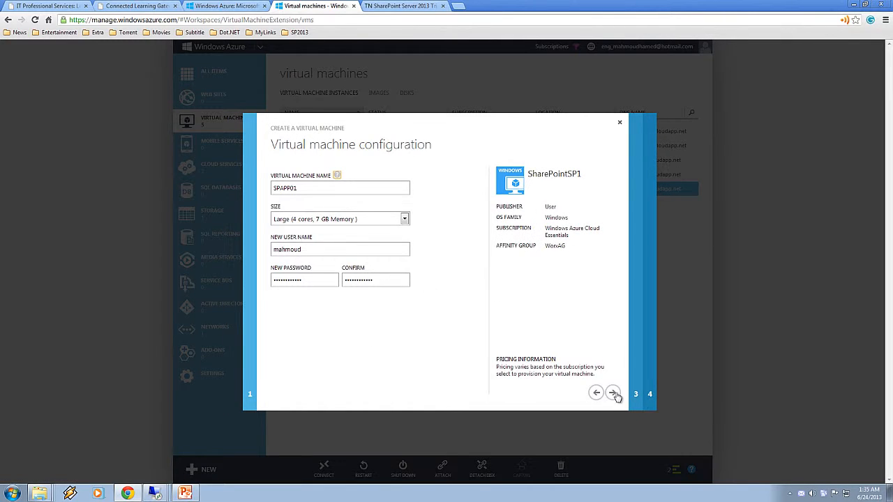
click(613, 393)
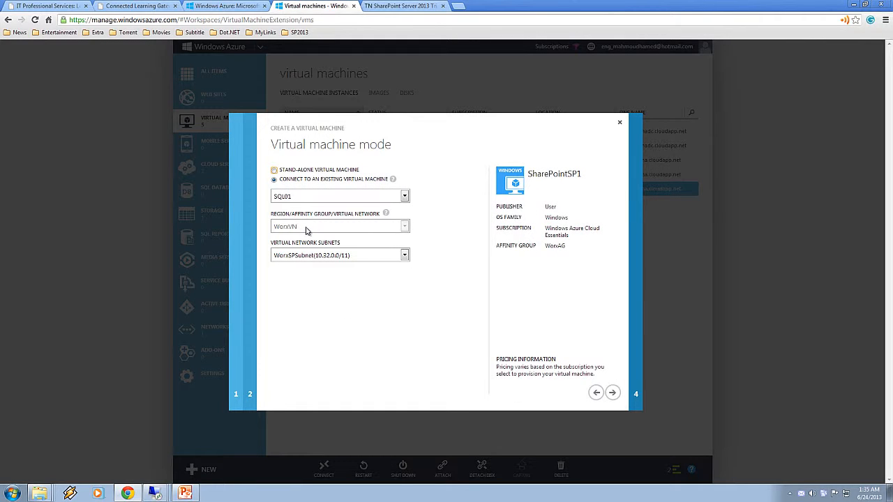
click(612, 393)
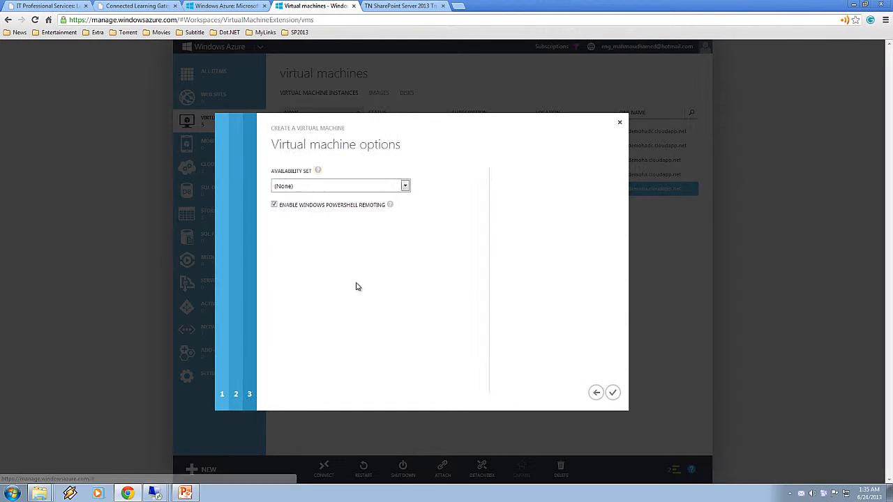
click(597, 393)
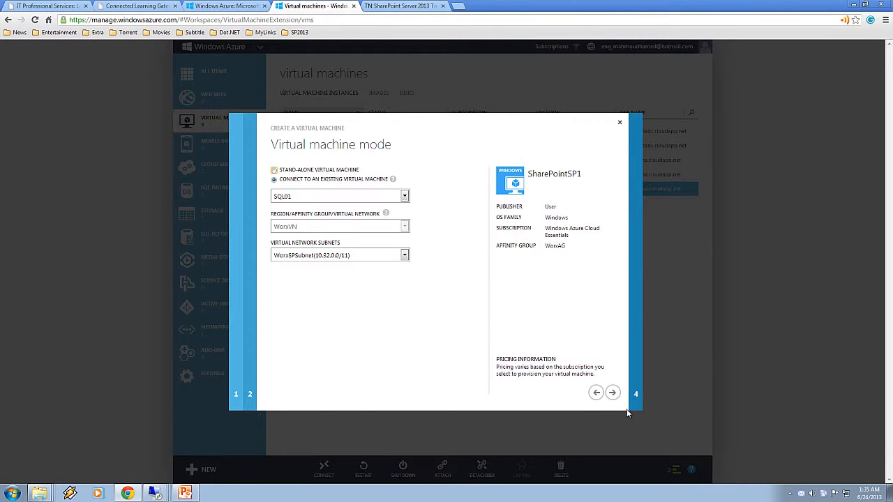
click(596, 393)
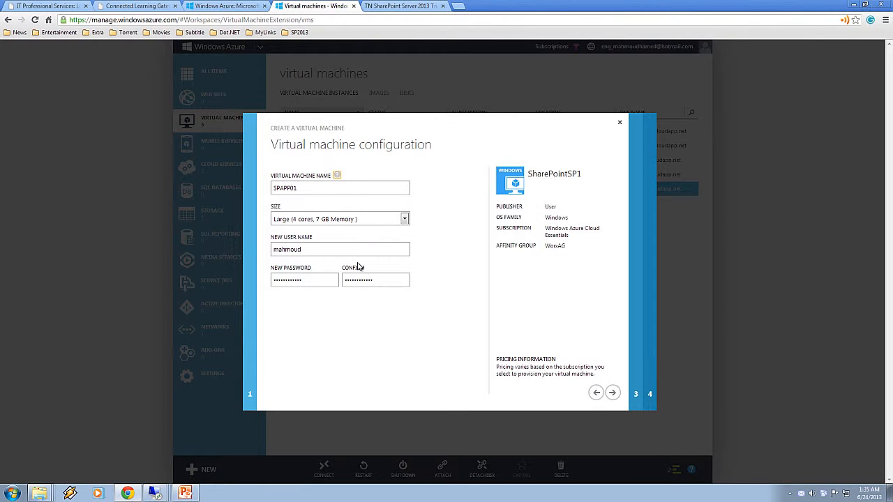
click(596, 393)
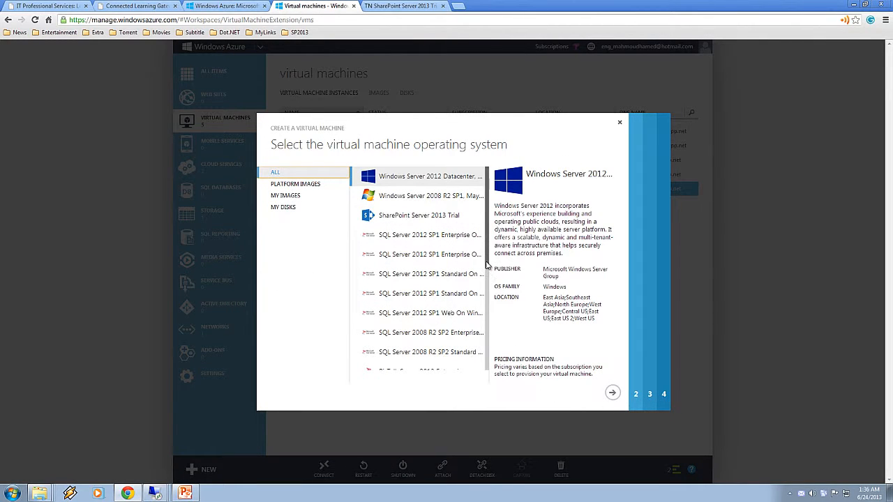
Select the SharePointSP1 image again and re-enter the new user name in the virtual machine configuration
drag(486, 277, 480, 378)
click(461, 364)
click(612, 392)
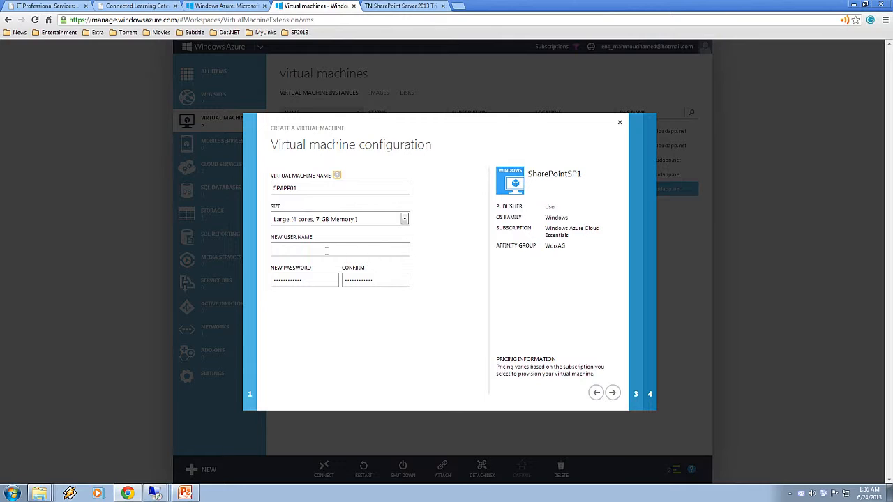
click(325, 250)
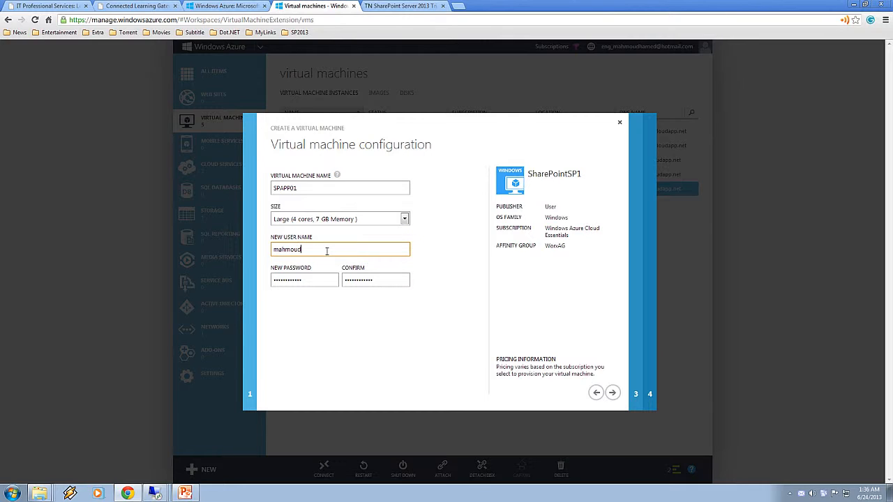
Enter the new account password with its matching confirmation and continue to the virtual machine mode settings
key(Tab)
text(****)
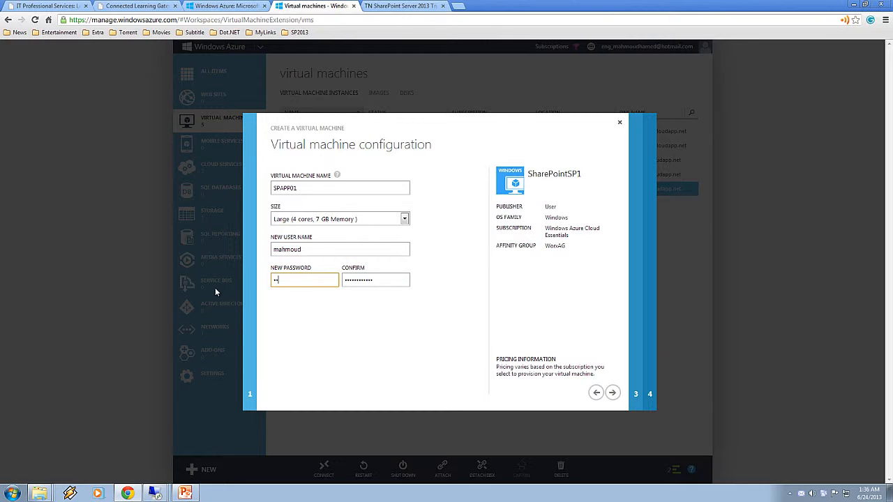
text(********)
key(Tab)
text(*)
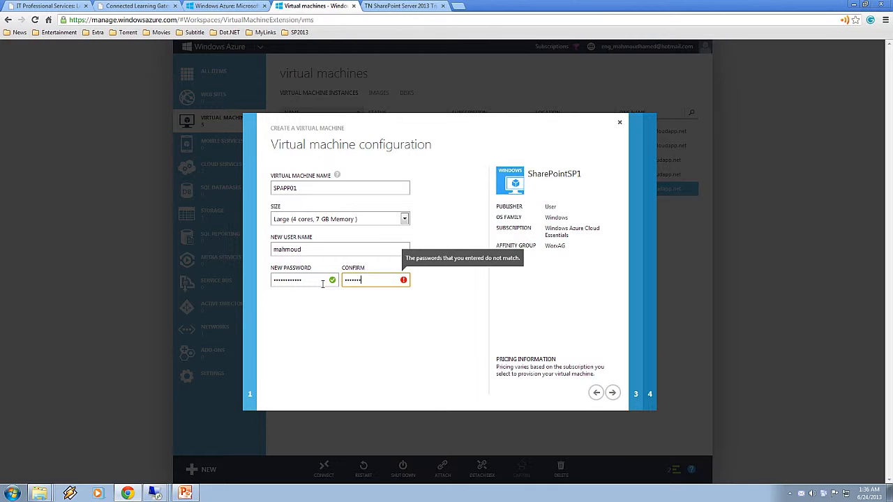
key(BackSpace)
key(BackSpace)
key(BackSpace)
key(BackSpace)
key(BackSpace)
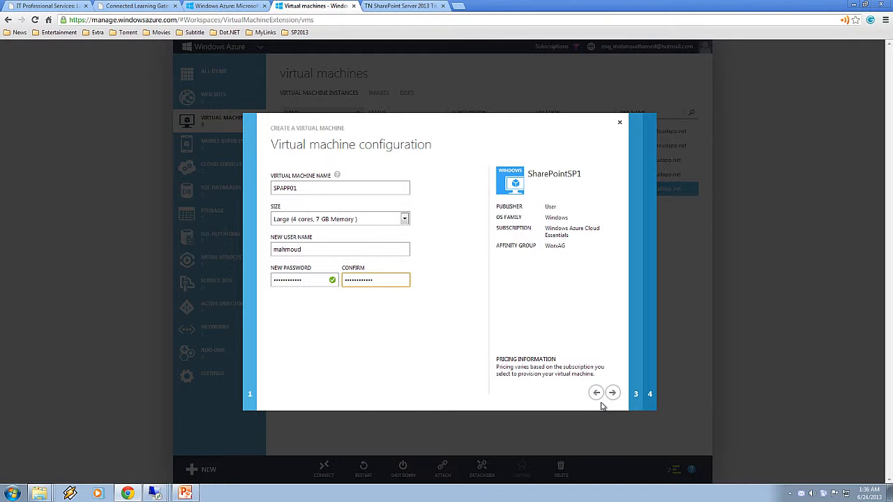
click(612, 393)
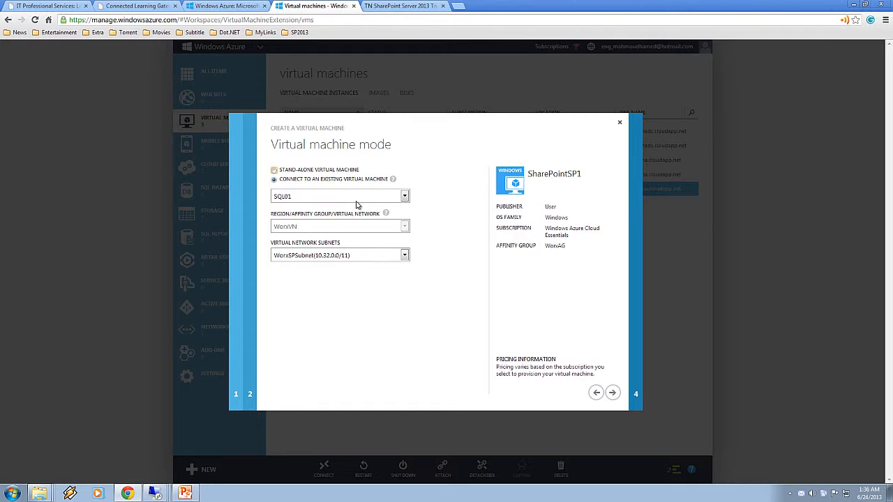
Connect SPAPP01 to the existing virtual machine SQL01 on subnet WorxSPSubnet(10.32.0.0/11) and continue to the virtual machine options
click(405, 196)
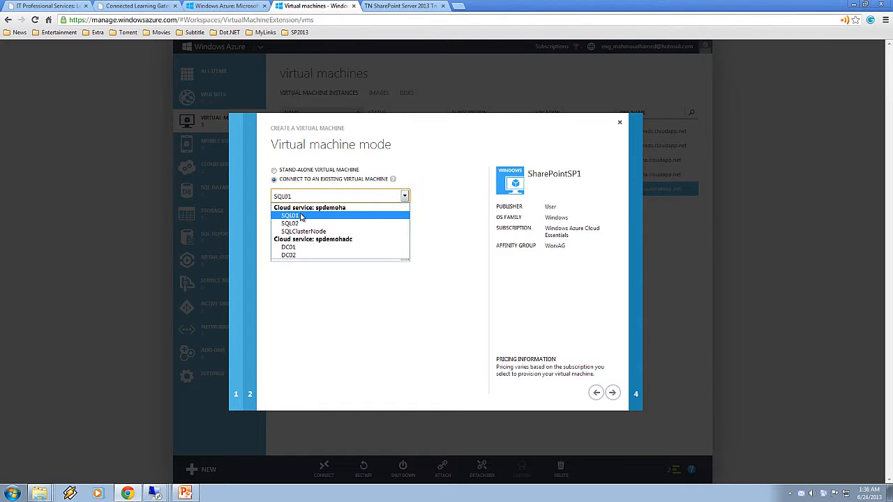
click(301, 212)
click(329, 256)
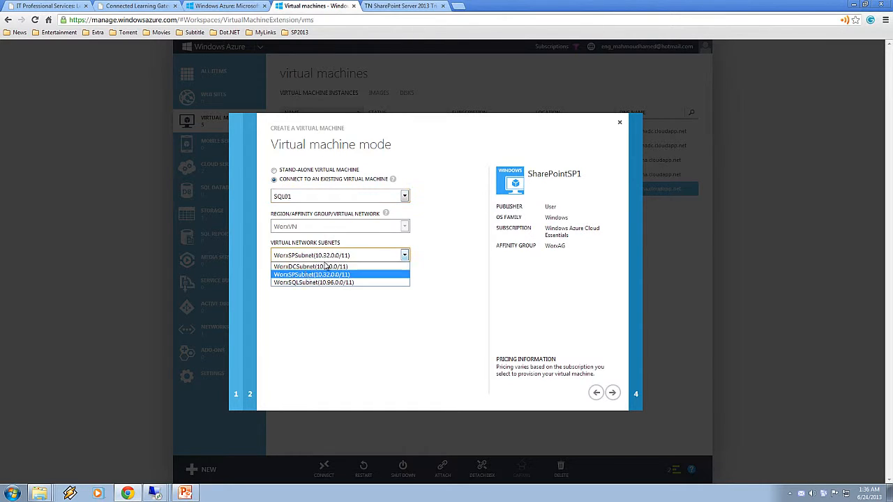
click(305, 276)
click(613, 395)
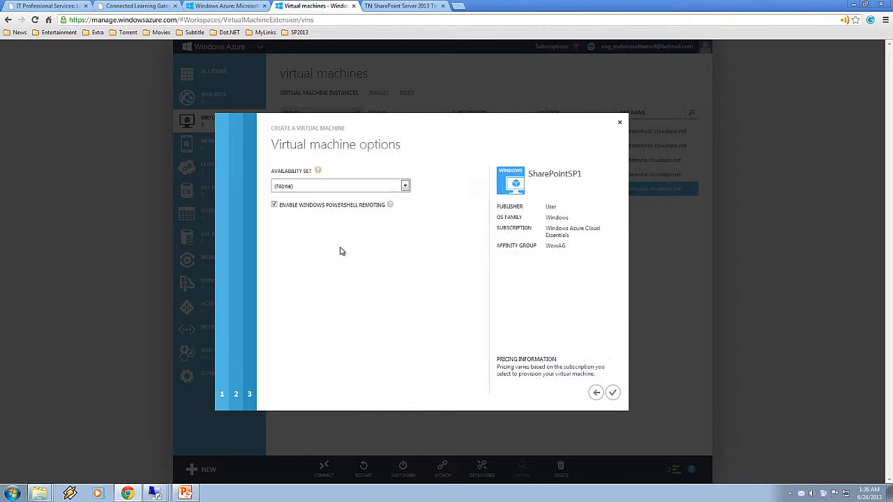
Create an availability set named SPAPPAVSet, complete the SPAPP01 virtual machine, and dismiss the finished disk-attachment notifications
click(317, 187)
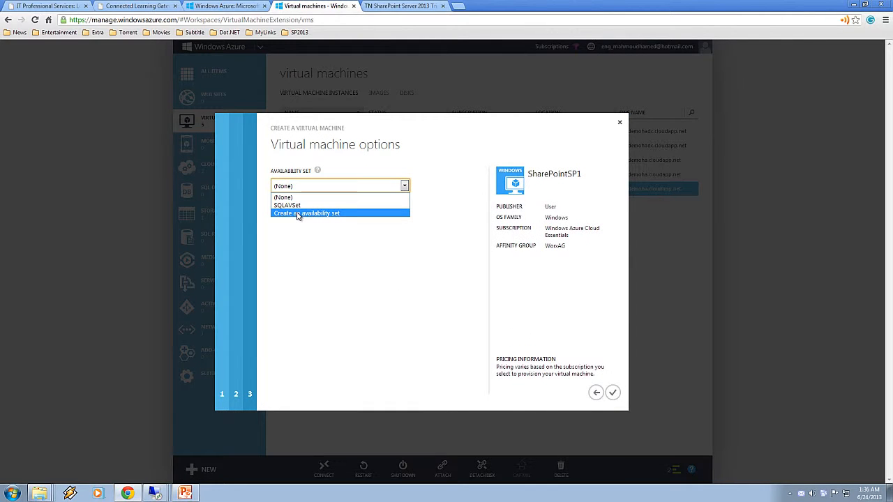
click(300, 213)
click(311, 219)
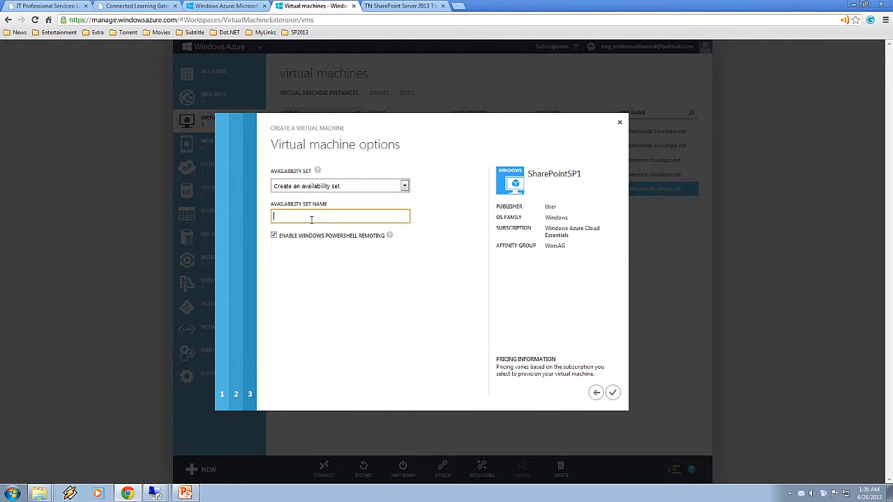
text(SP)
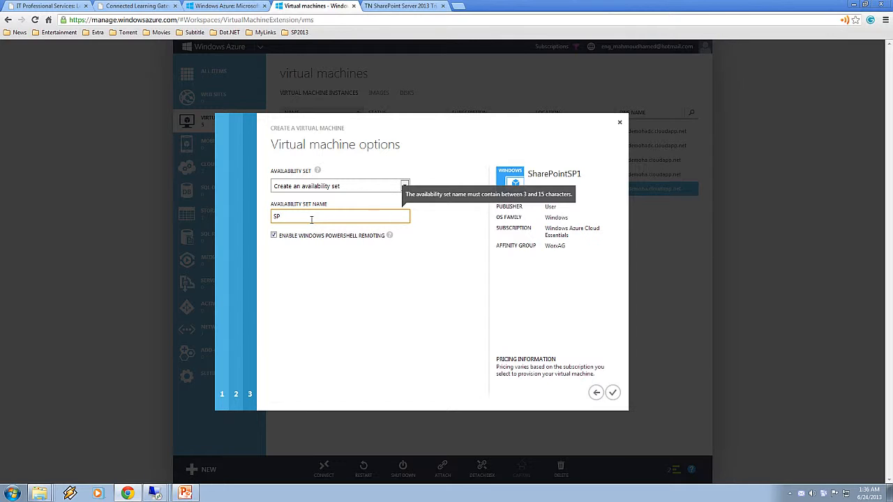
text(APPAvSet)
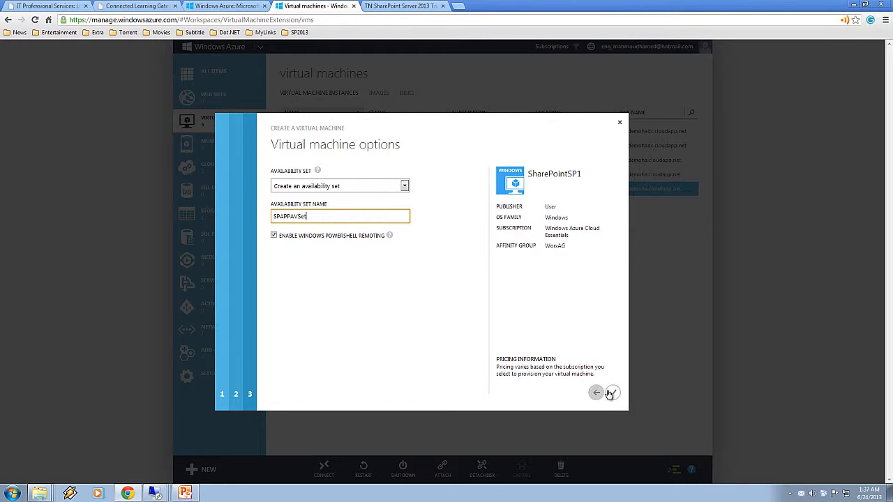
click(613, 395)
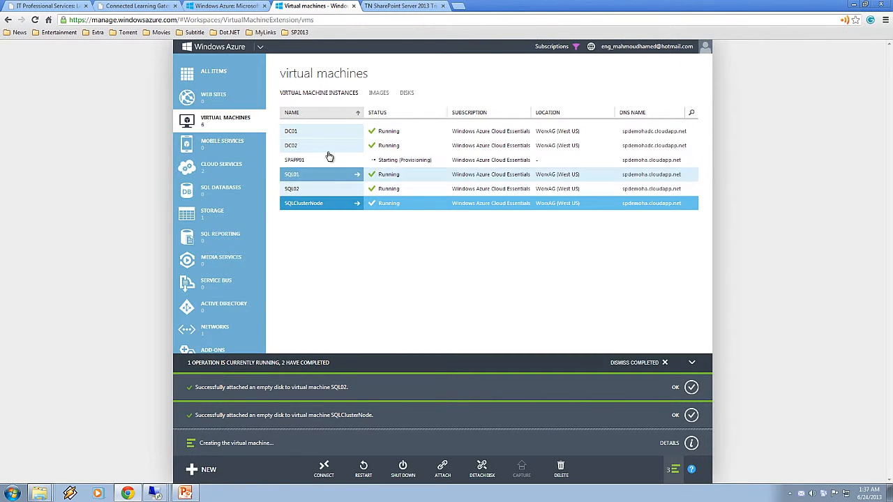
click(691, 388)
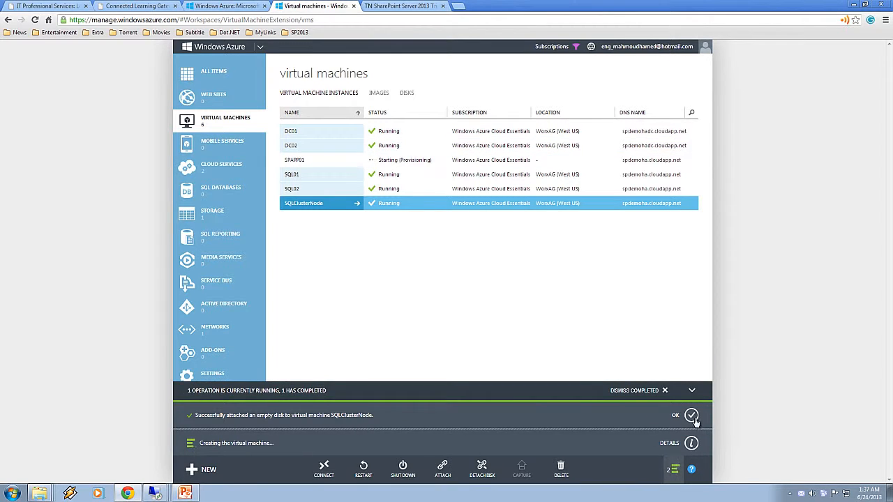
click(690, 415)
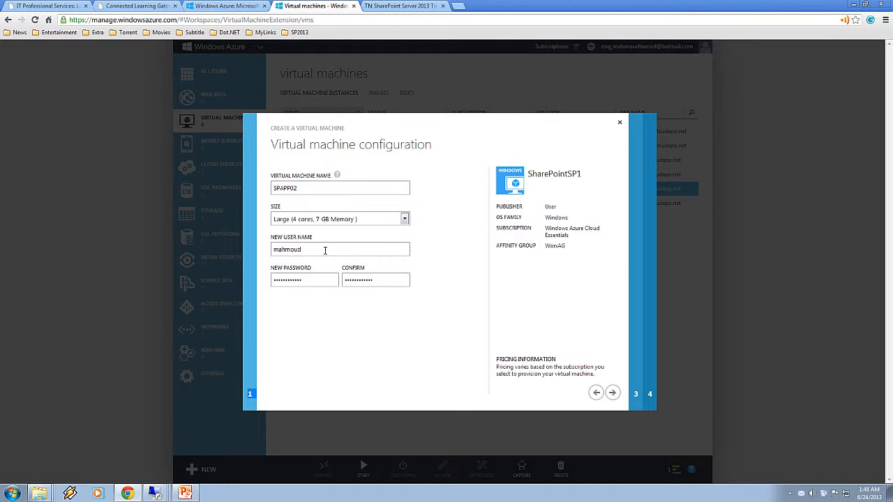
Accept the SPAPP02 configuration, connect the machine to the existing virtual machine SQL01, and continue to its options
click(611, 393)
mouse_move(403, 206)
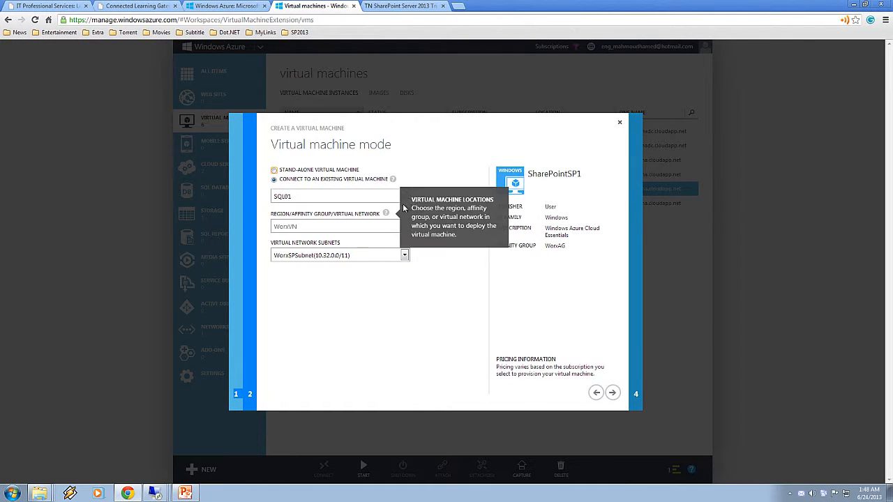
click(377, 201)
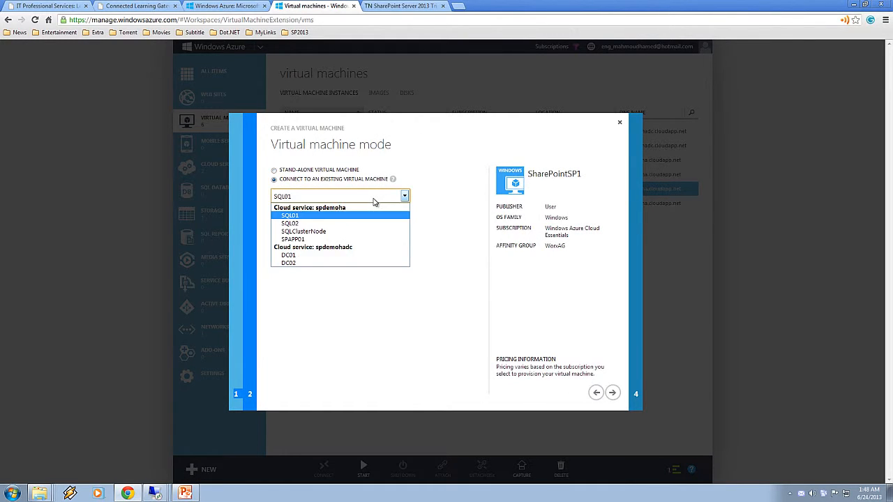
click(312, 217)
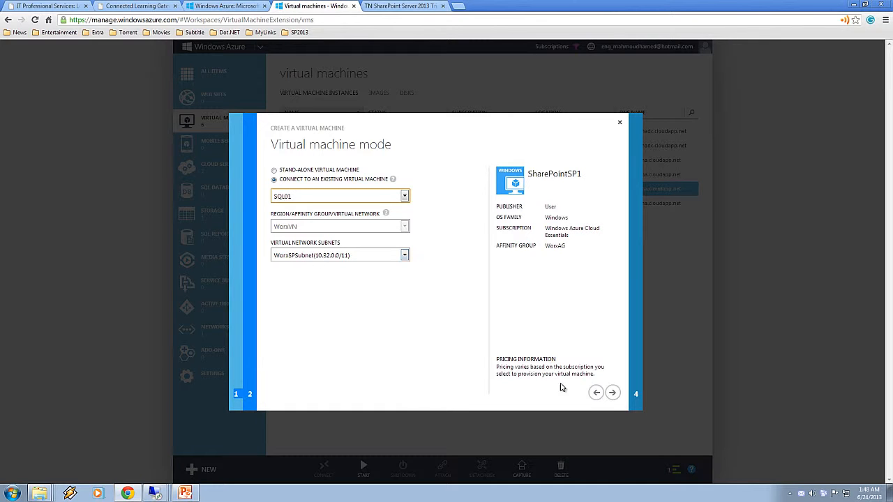
click(611, 392)
Assign SPAPP02 to the SPAPPAVSet availability set, complete its creation, and dismiss the SQL02 shutdown notification
click(408, 188)
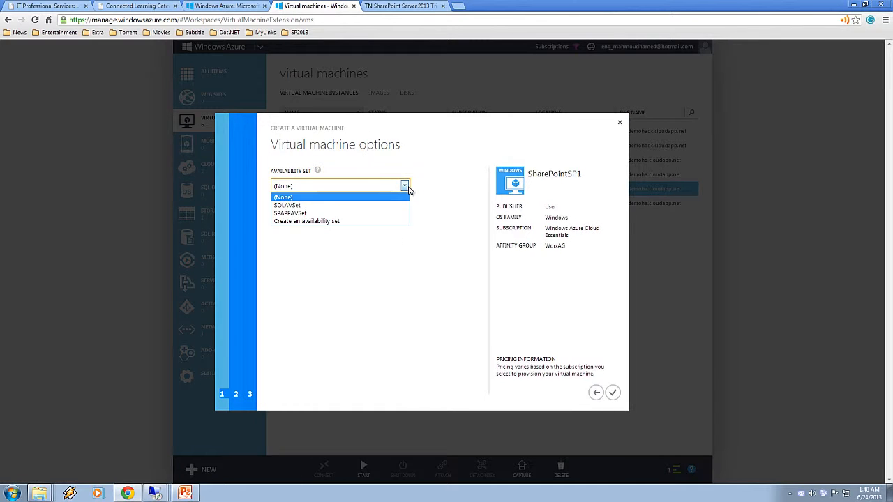
click(304, 214)
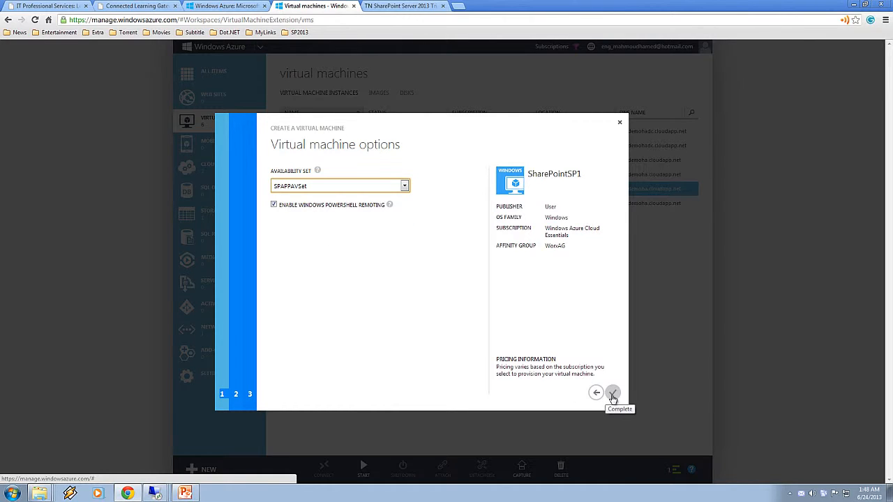
click(612, 394)
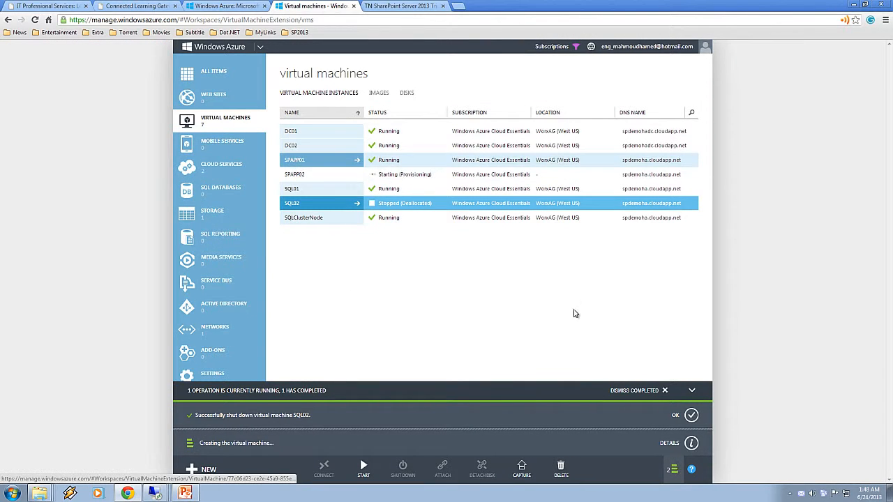
click(680, 415)
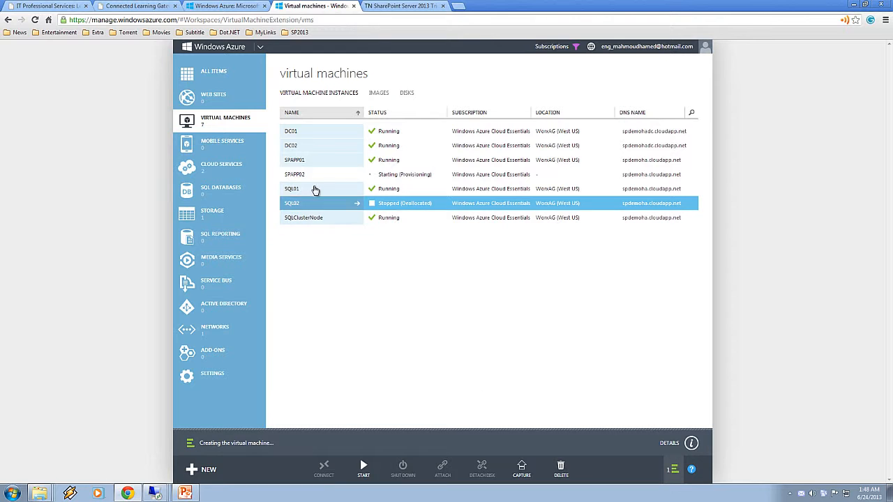
Save the remote desktop file SPAPP01.rdp from the SPAPP01 dashboard and open it
click(299, 159)
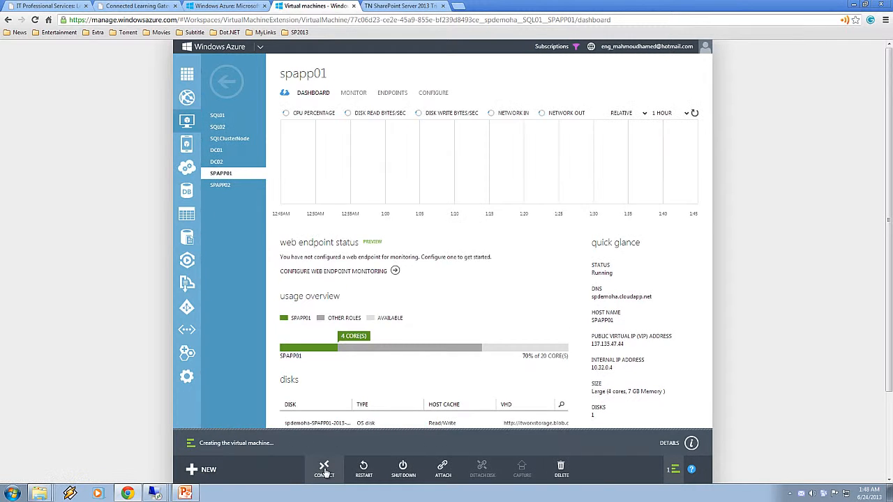
click(324, 469)
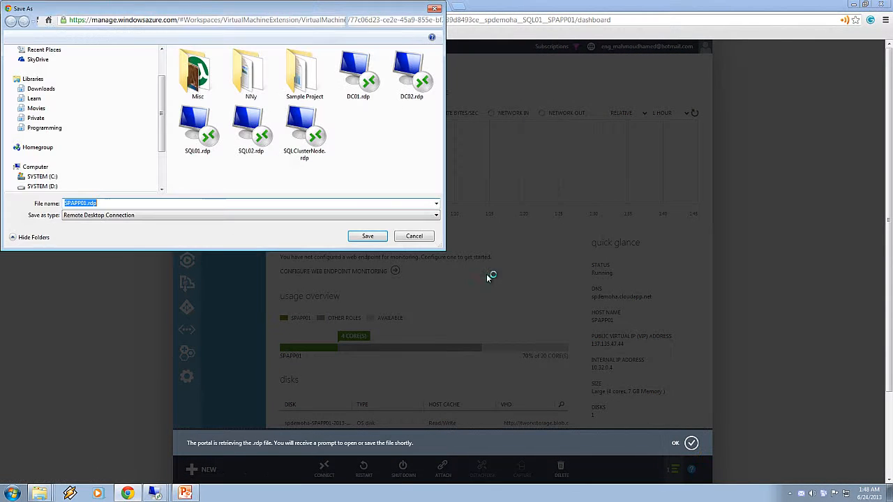
click(368, 235)
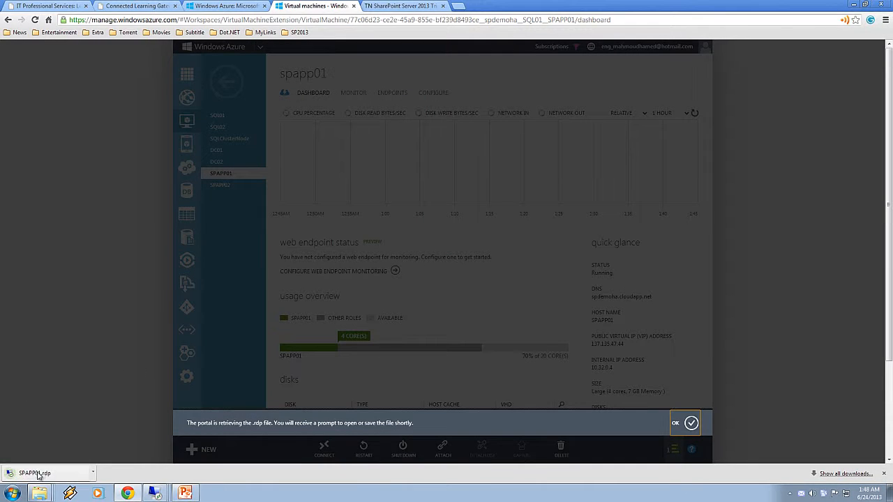
click(35, 473)
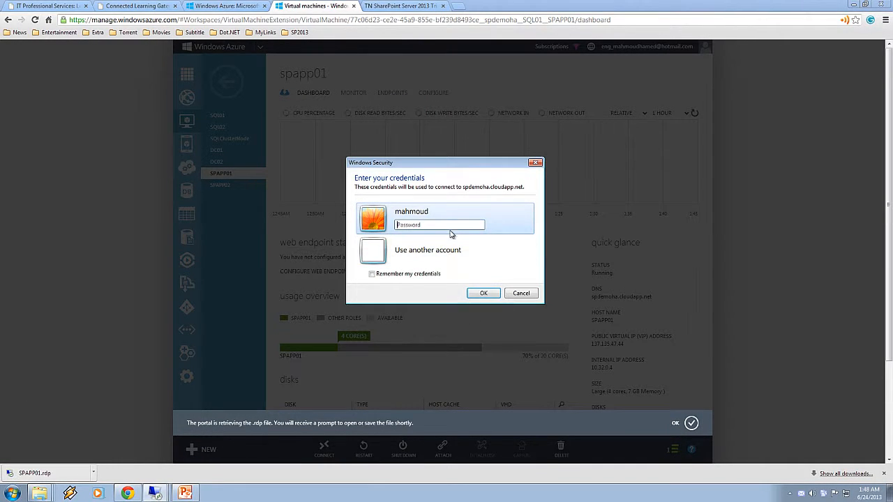
Enter the account password and connect to SPAPP01 despite the certificate errors, suppressing this question for future connections
text(••)
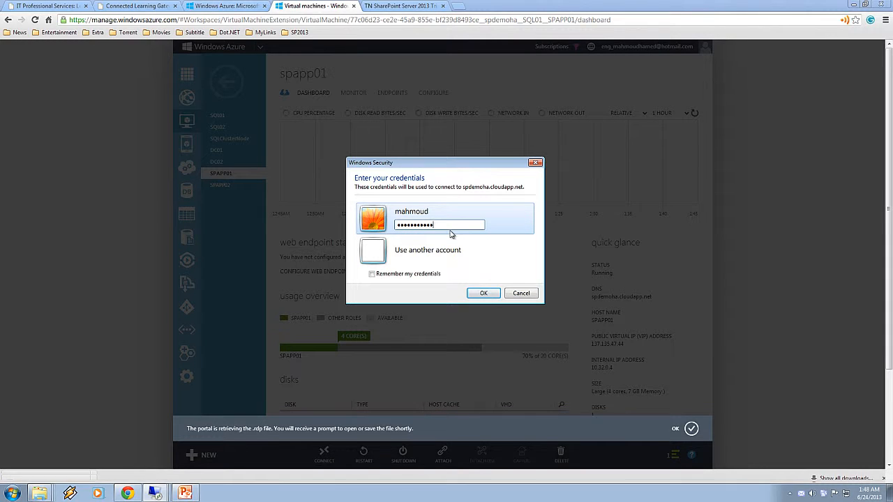
key(Return)
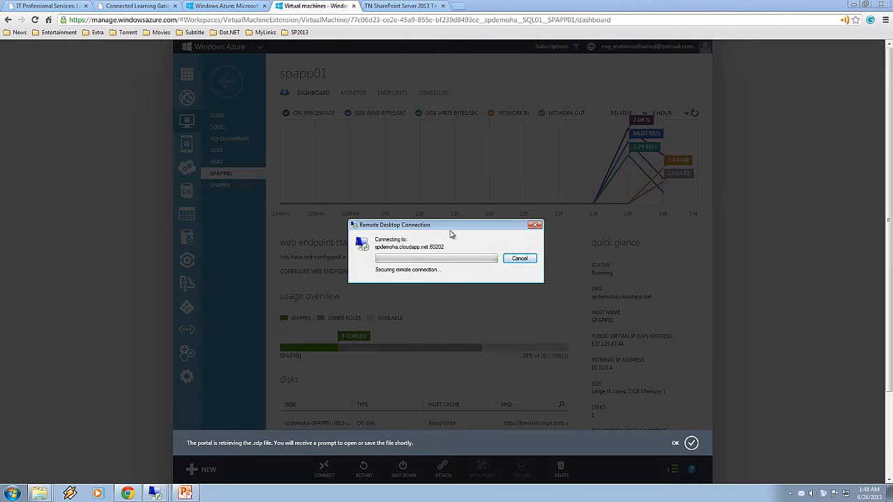
click(441, 305)
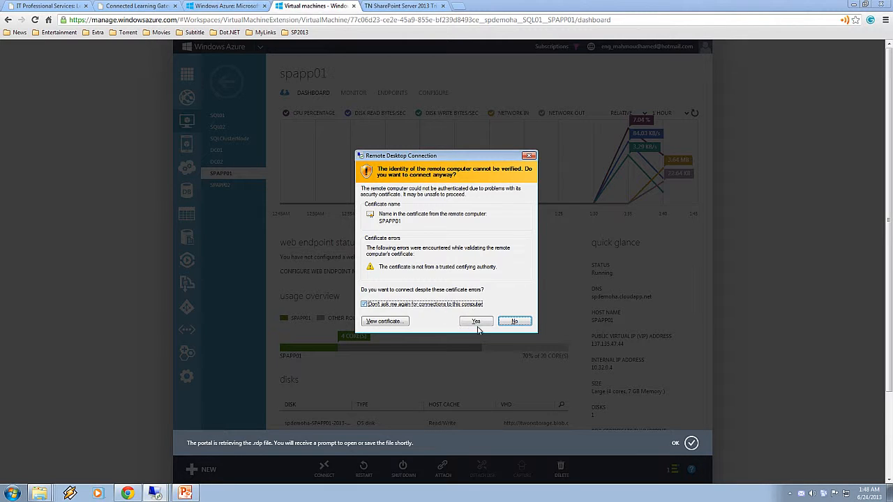
click(478, 321)
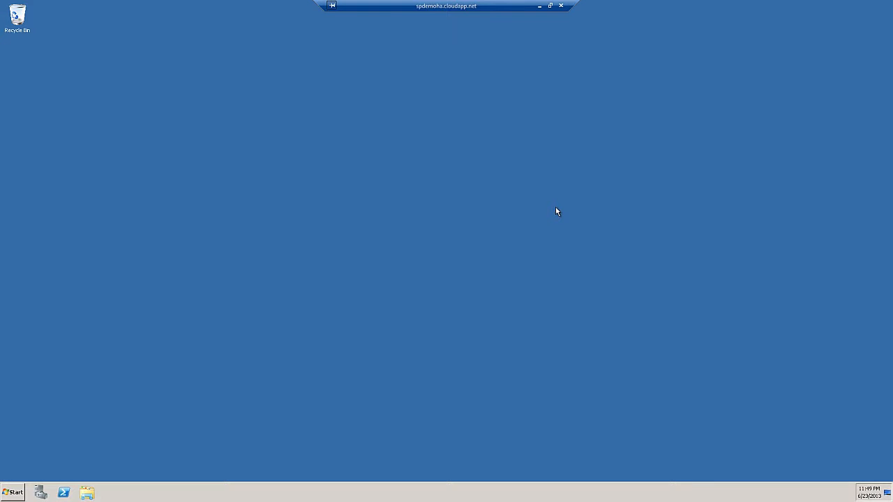
Open the SP folder on Local Disk (C:) of SPAPP01 in a maximized window and examine the SharePoint setup files
click(15, 493)
click(136, 342)
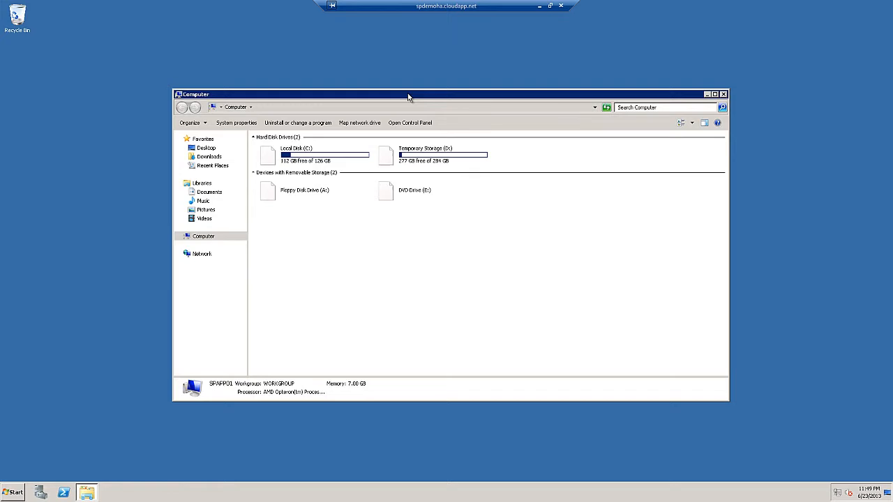
double_click(409, 93)
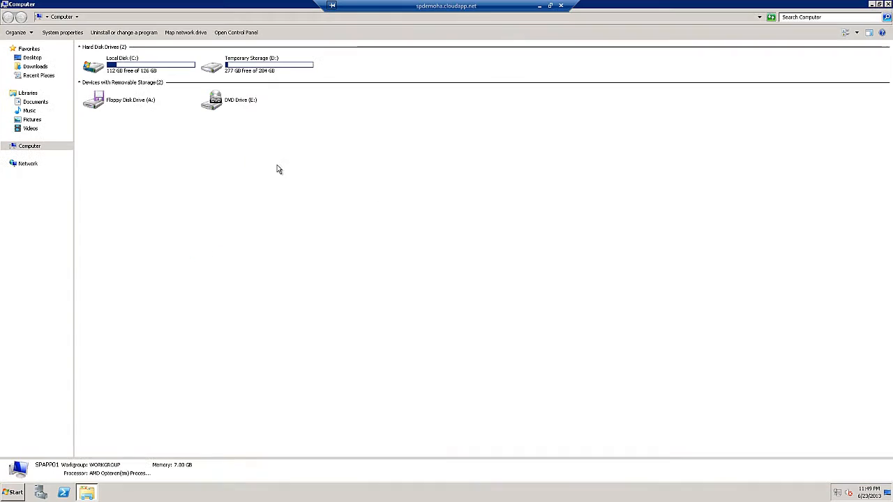
double_click(134, 72)
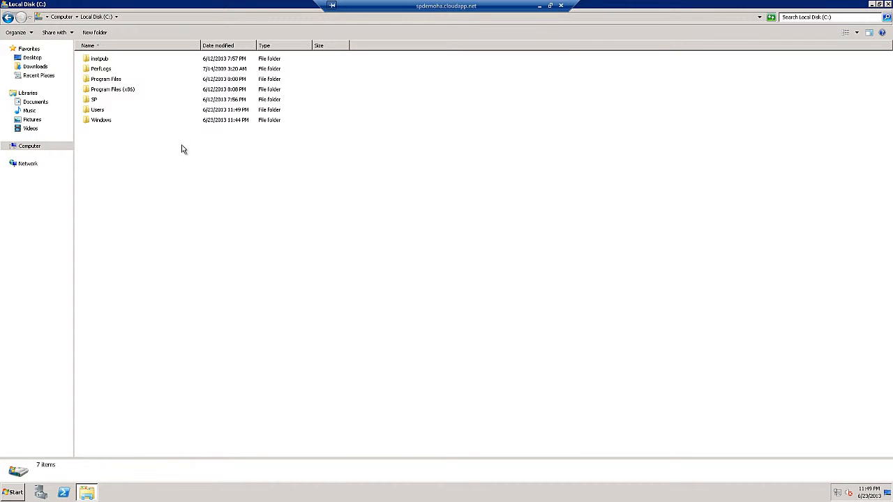
double_click(96, 99)
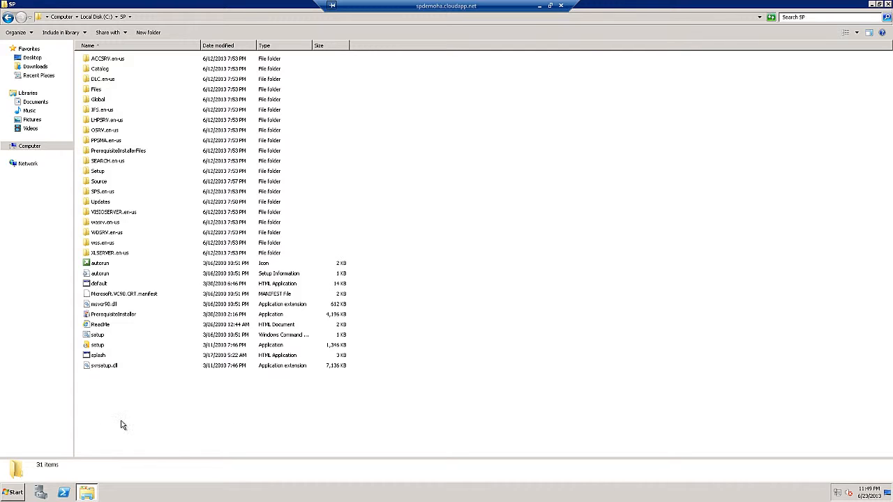
drag(53, 310, 49, 51)
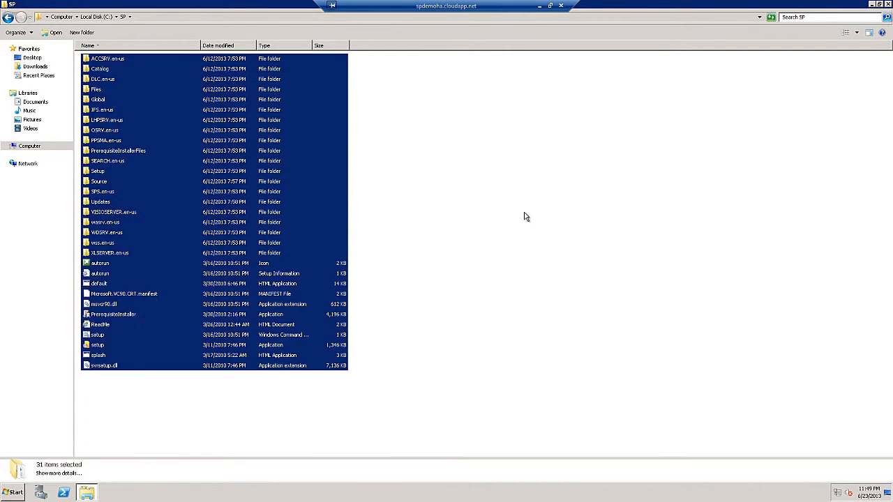
click(526, 217)
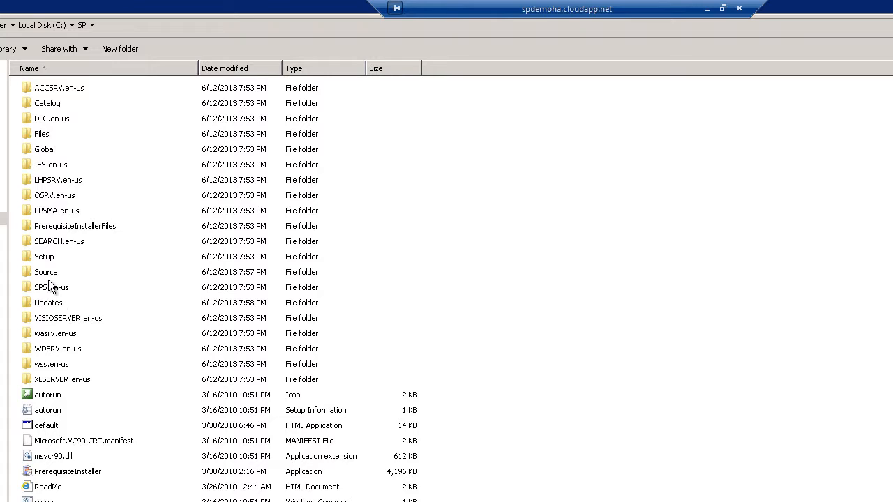
Open the Source folder inside SP and widen its Name column to examine the SharePoint Server 2010 package stored there
double_click(48, 272)
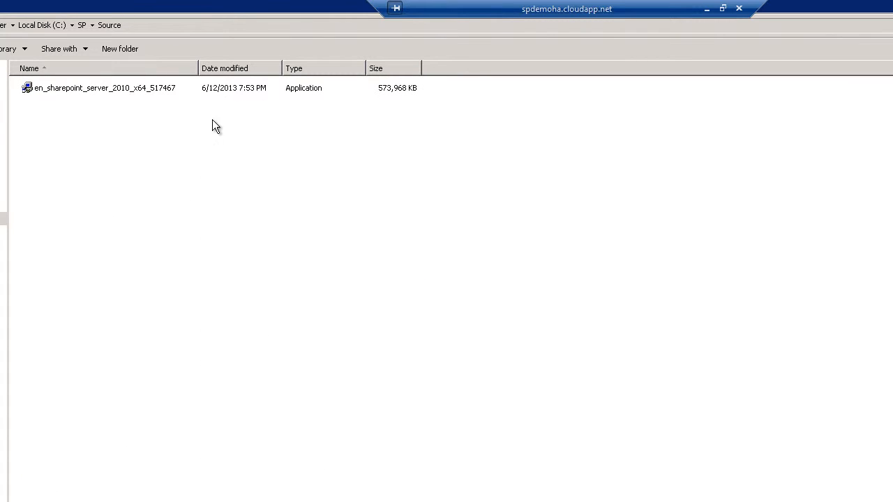
double_click(198, 67)
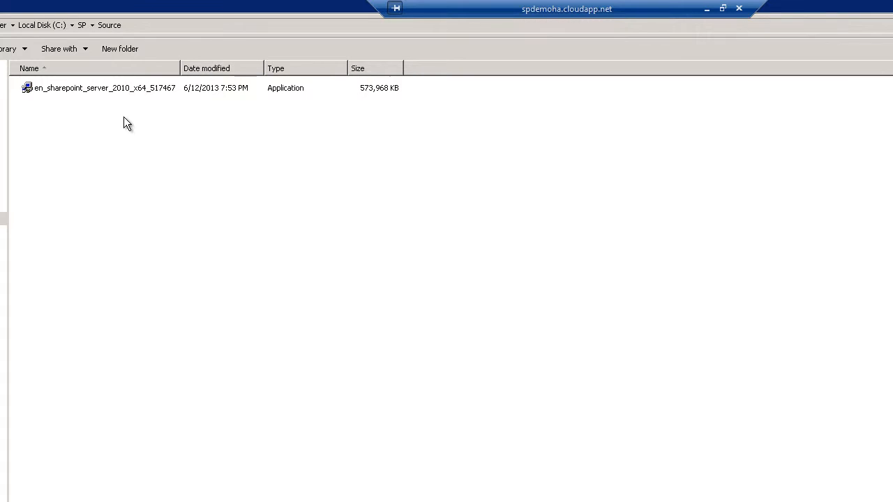
key(alt+Left)
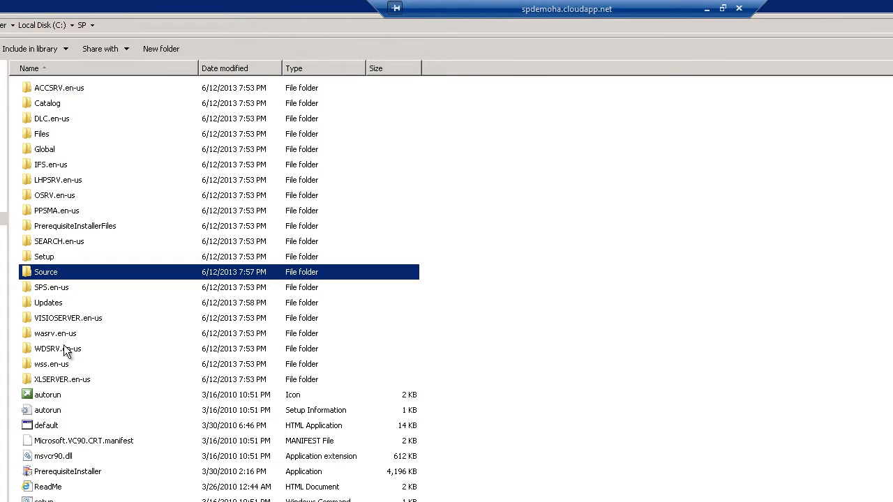
double_click(49, 274)
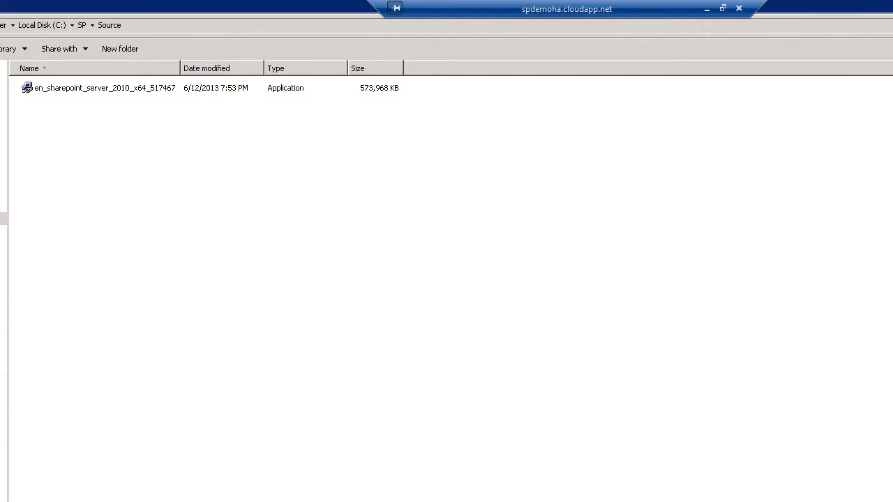
key(super)
key(Escape)
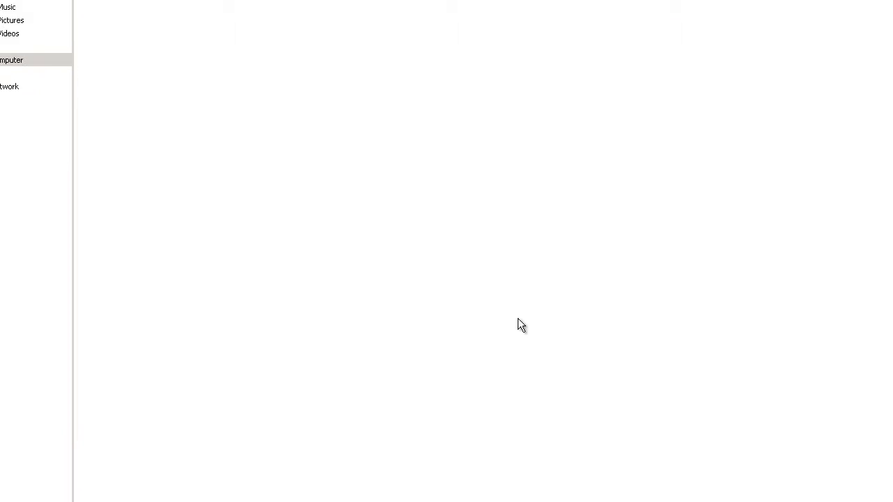
click(26, 488)
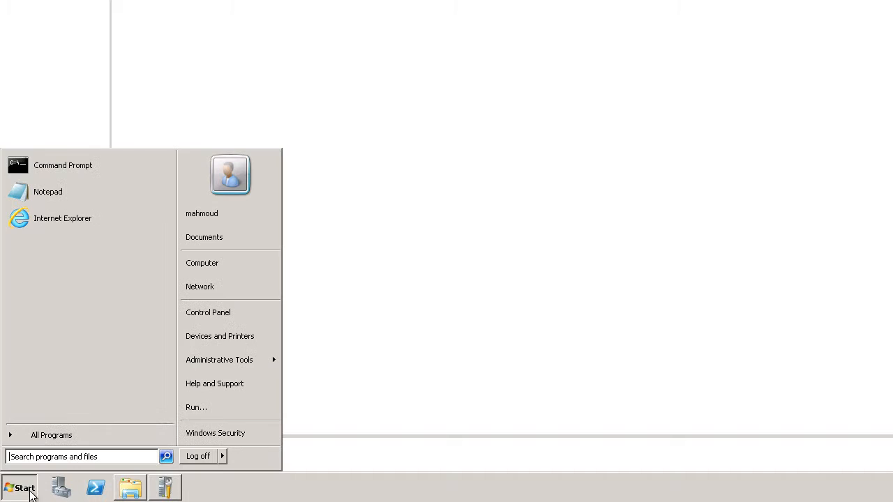
click(70, 221)
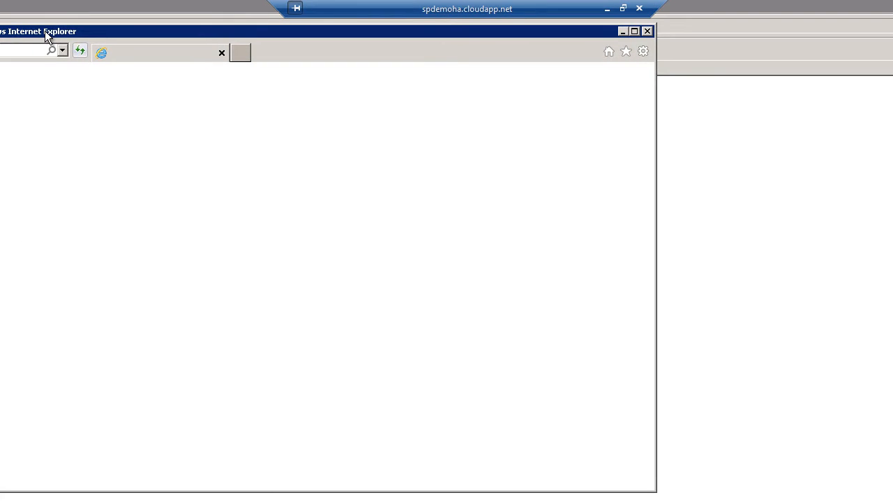
click(169, 298)
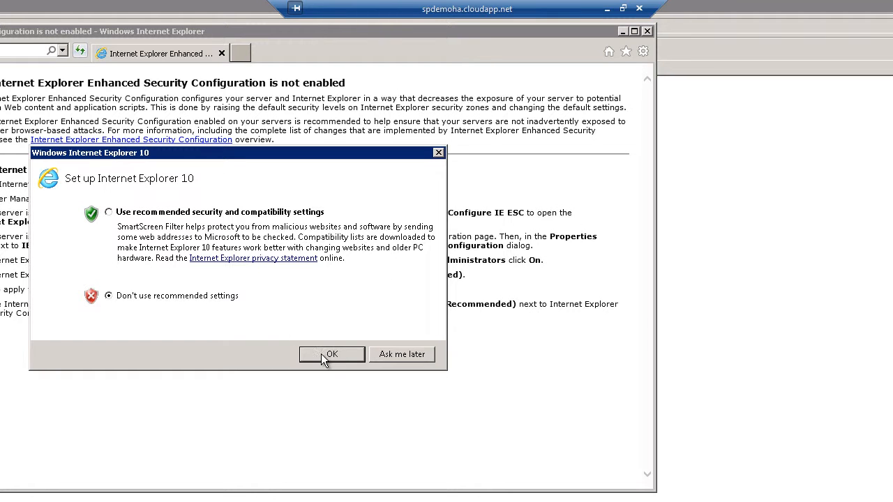
click(328, 355)
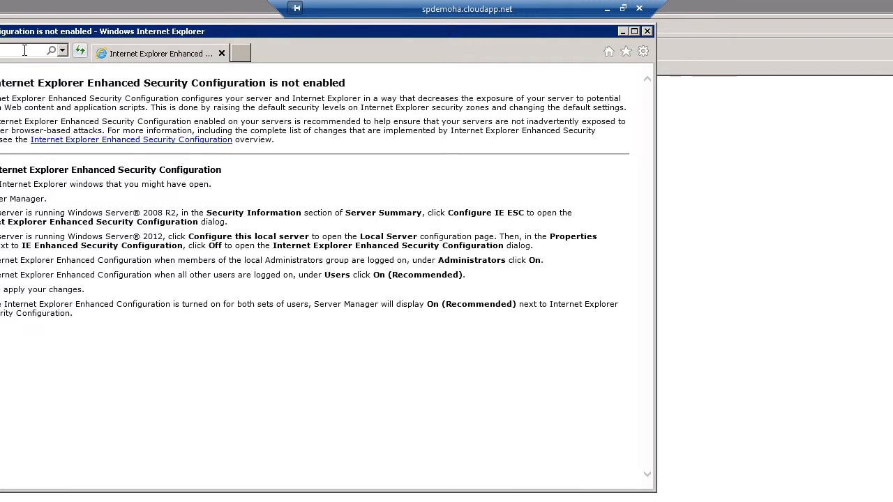
click(24, 50)
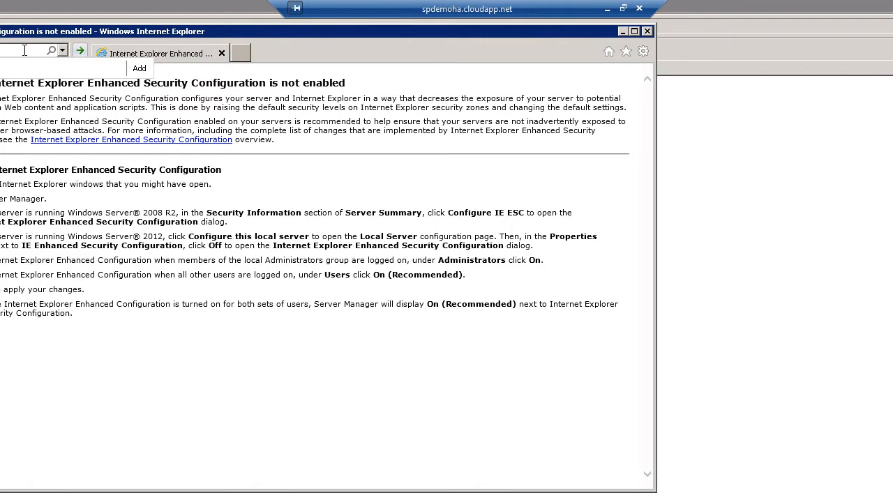
key(Return)
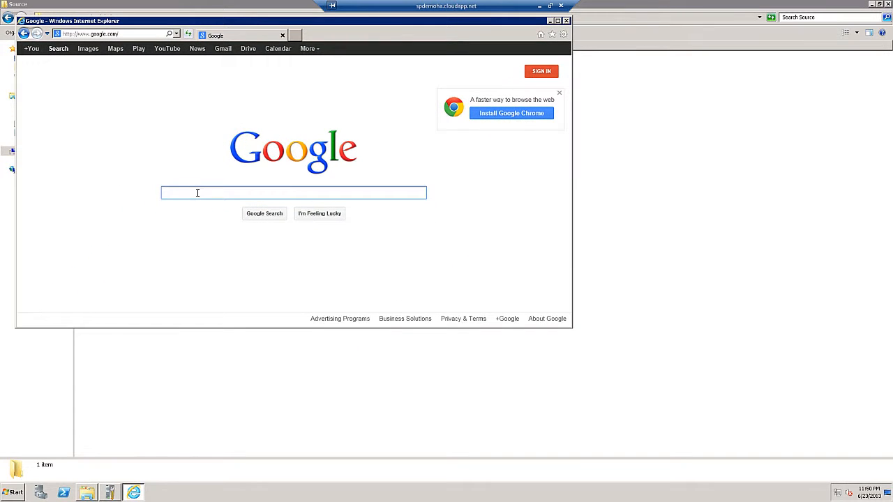
Search Google for "sharepoint 2010 service pack 1"
text(sharepoint)
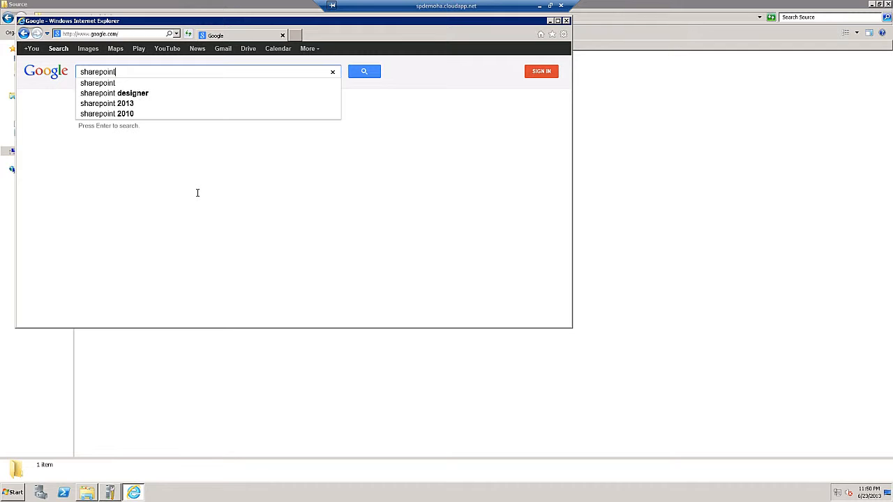
text( 2010 s)
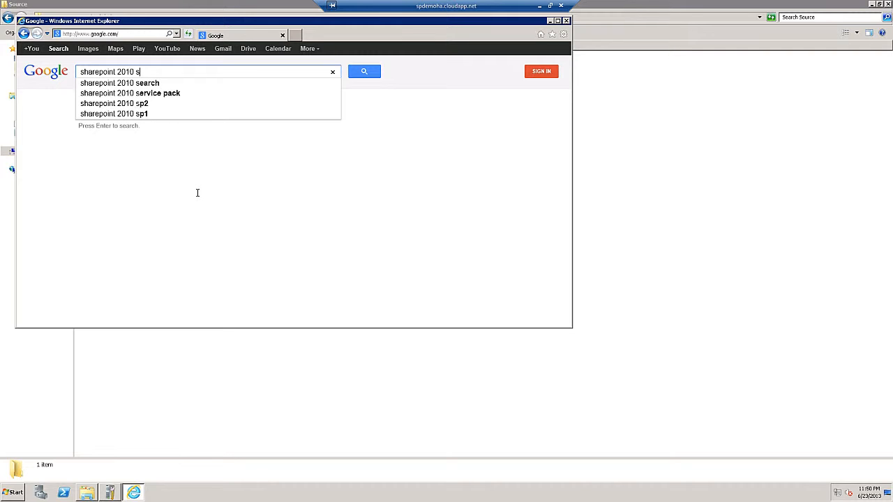
text(ervic)
key(Down)
key(Down)
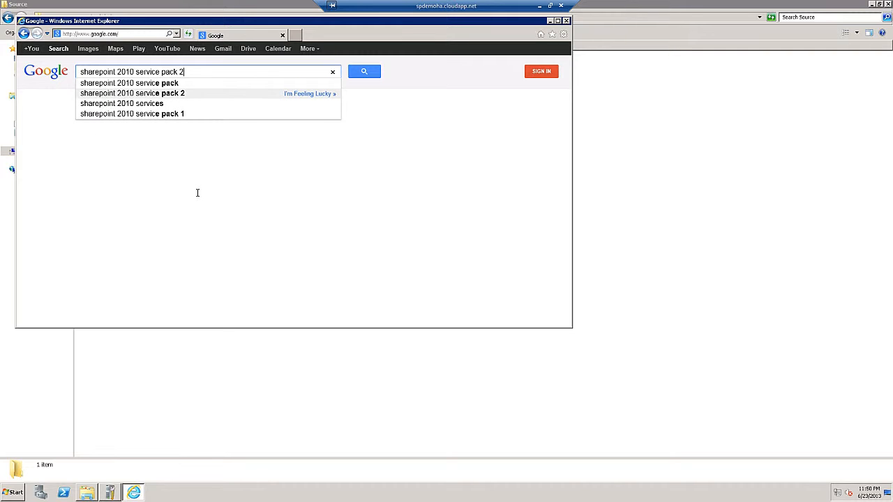
key(Up)
text(1)
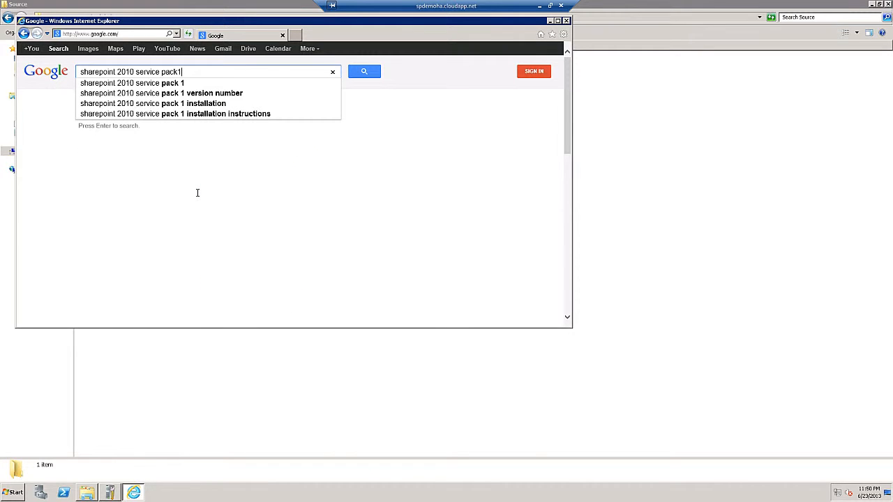
key(Return)
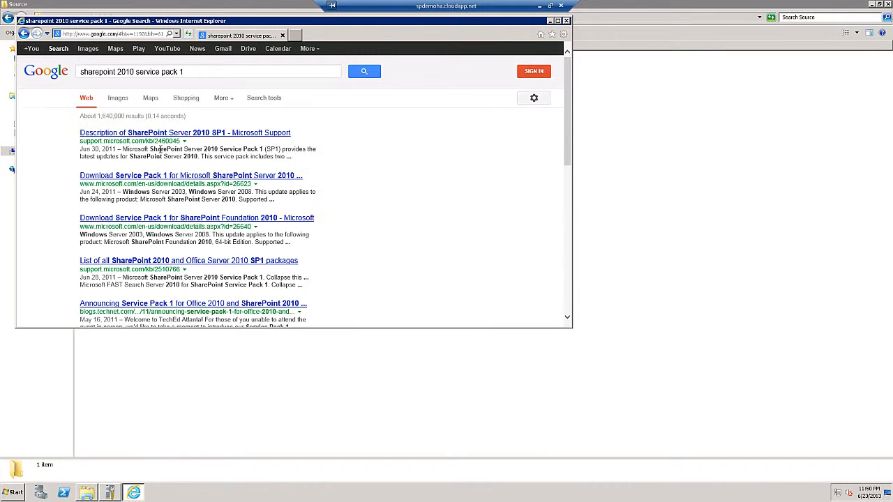
Request the English download of Service Pack 1 for Microsoft SharePoint Server 2010 (KB2460045) from Microsoft and choose to save it to a specific location
click(140, 175)
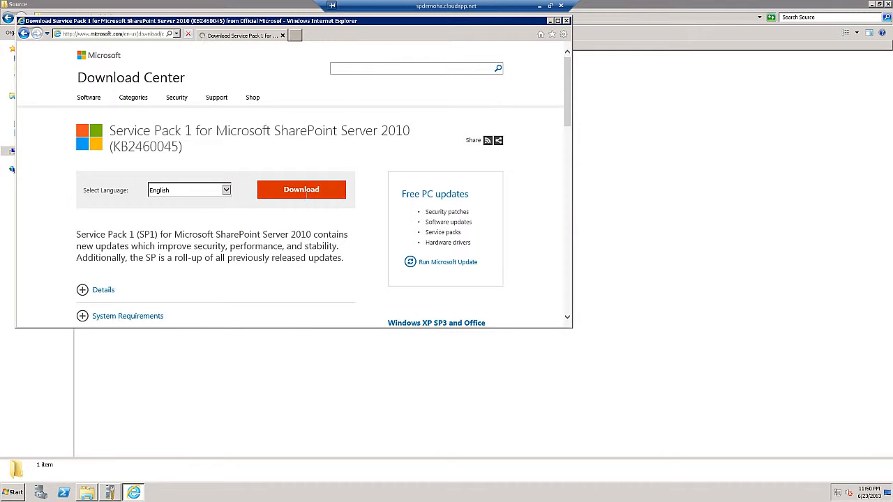
click(305, 196)
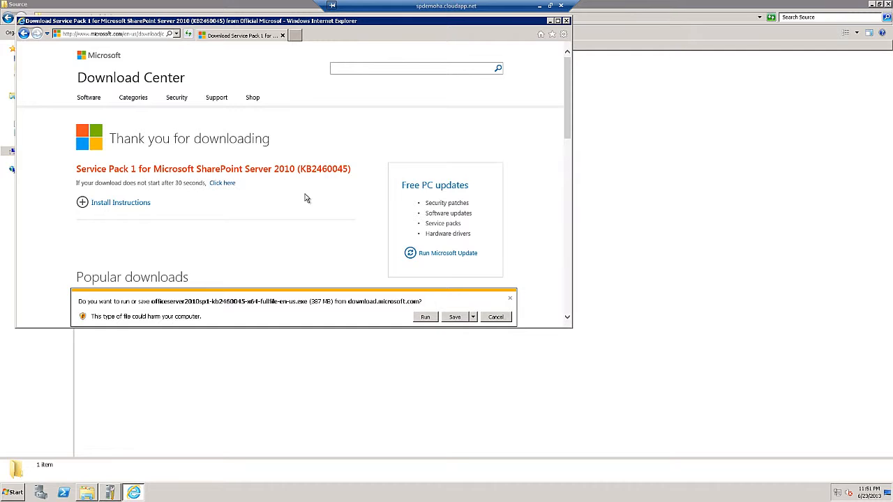
click(473, 318)
click(475, 335)
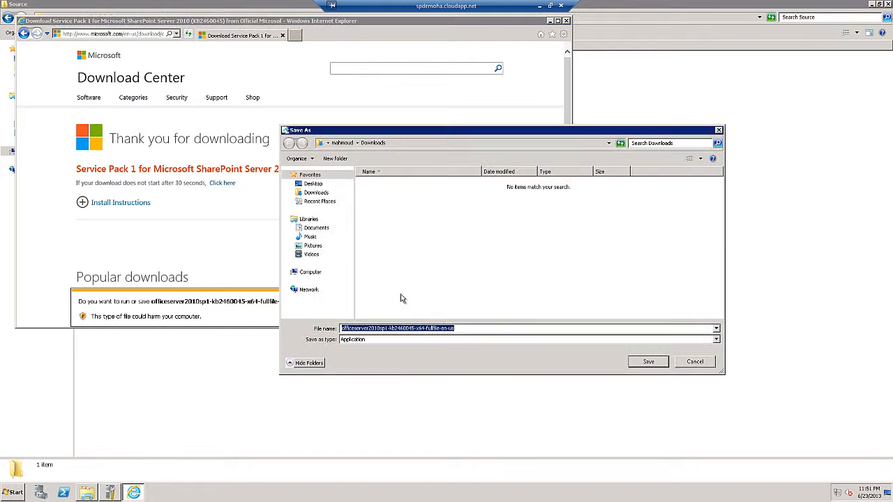
Save the service pack installer in the Source folder under SP on Local Disk (C:)
click(313, 274)
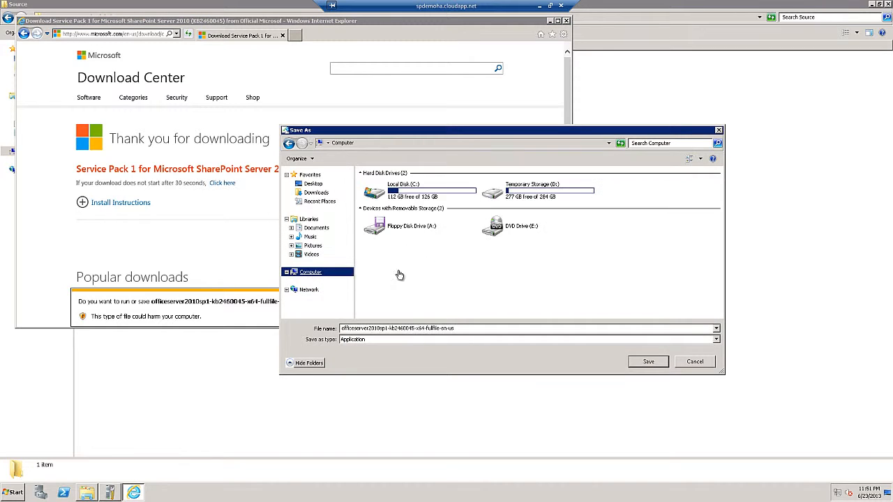
double_click(414, 202)
double_click(379, 226)
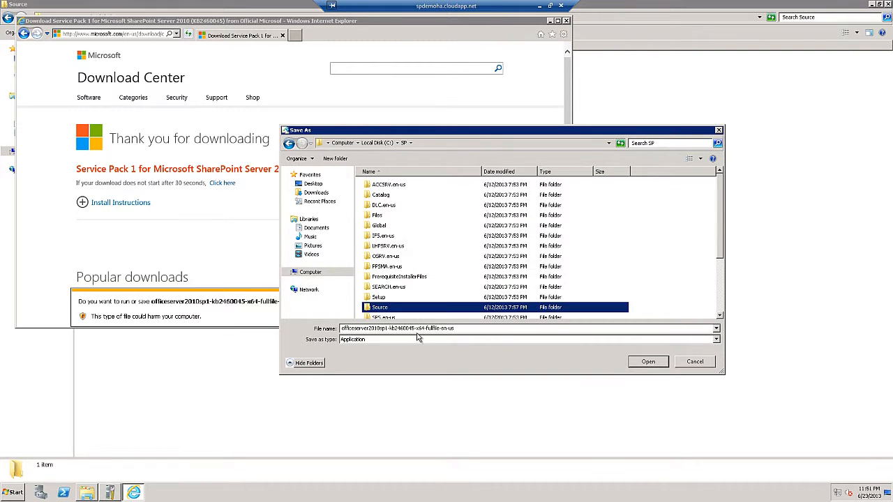
double_click(380, 307)
key(Return)
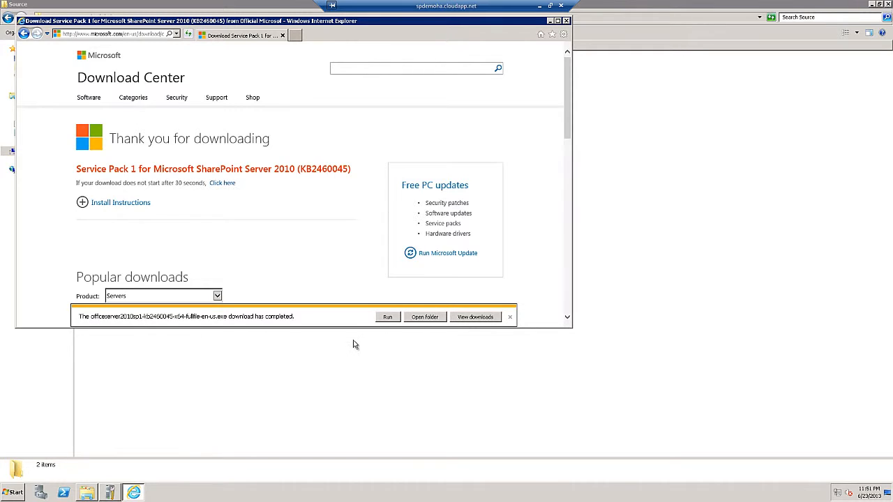
Show the completed download in its folder and widen the Name column to fit the full file names
click(426, 317)
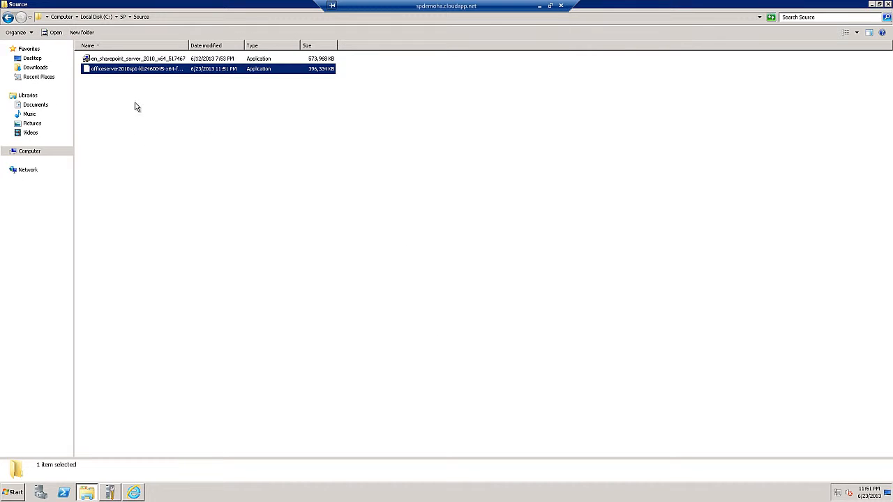
double_click(187, 44)
click(272, 117)
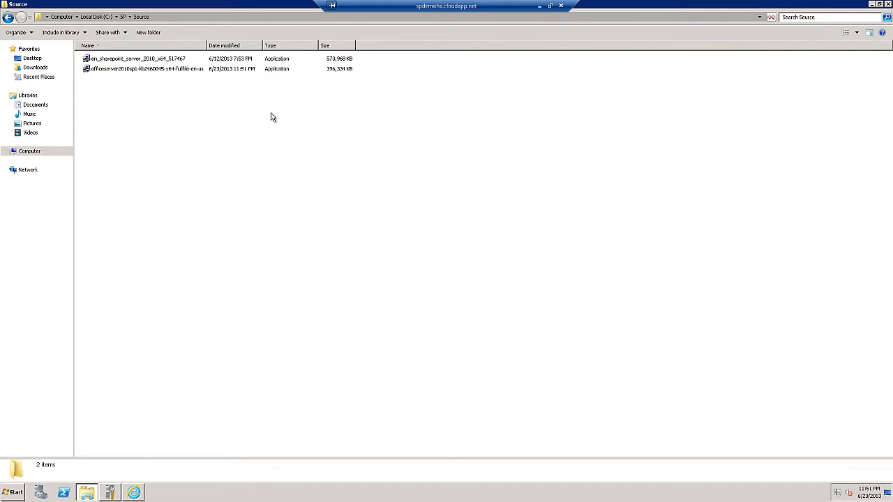
Go up to the SP folder and open a command window at its Source folder
click(123, 17)
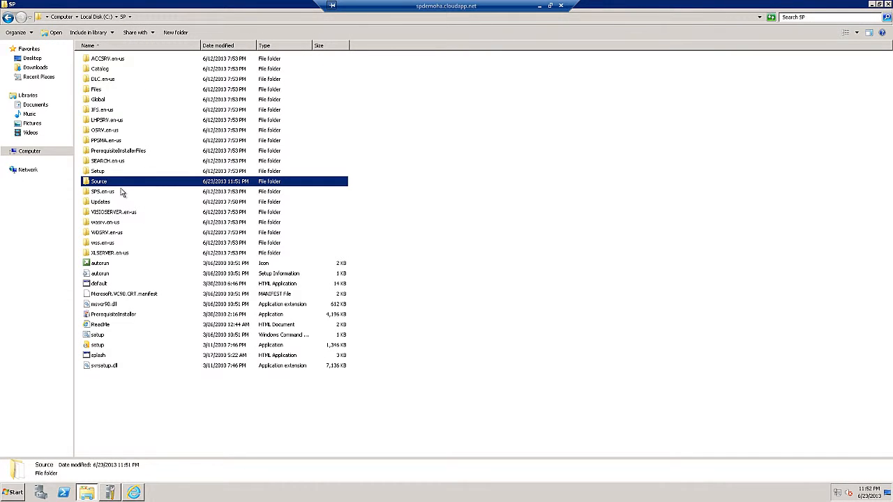
right_click(103, 182)
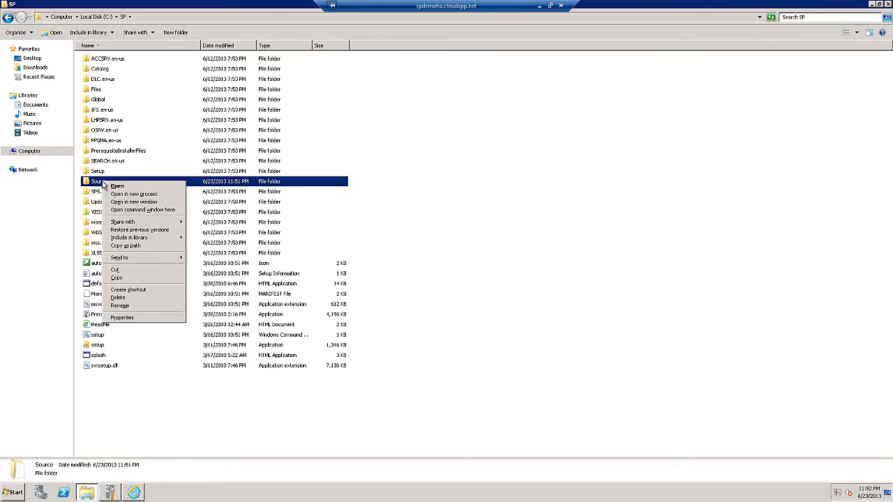
click(153, 213)
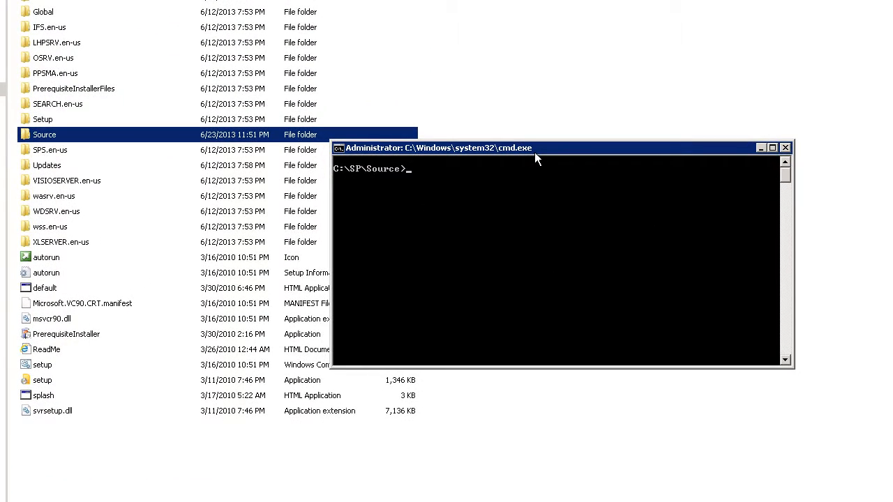
Run officeserver2010sp1-kb2460045-x64-fullfile-en-us.exe with the /? switch to display its usage options
key(Tab)
key(Tab)
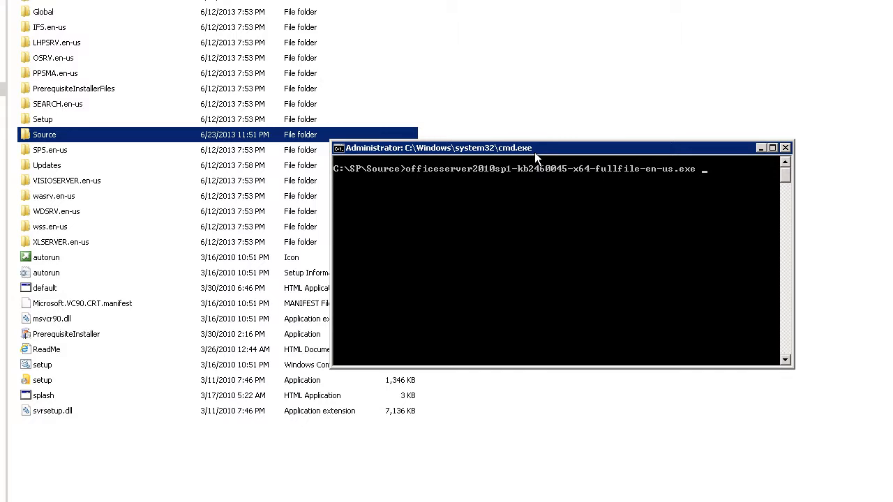
text(/?)
key(Return)
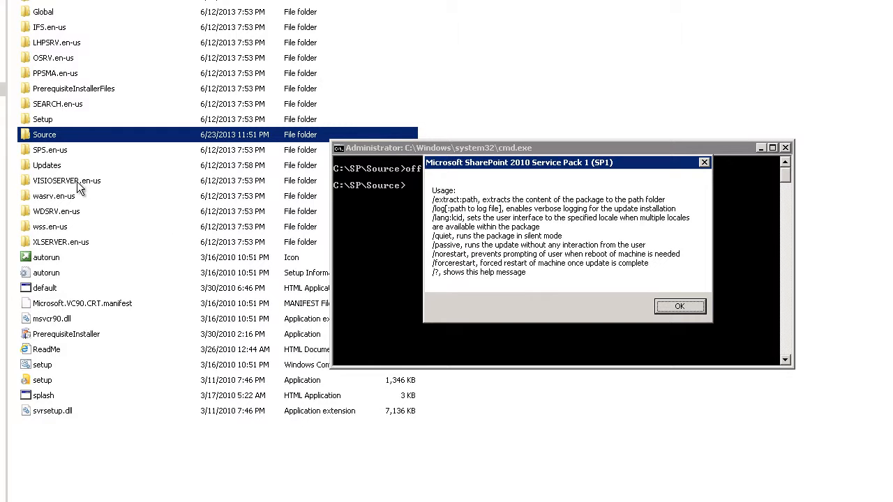
Open the Updates folder inside SP, view its README text document, and close the document
double_click(46, 167)
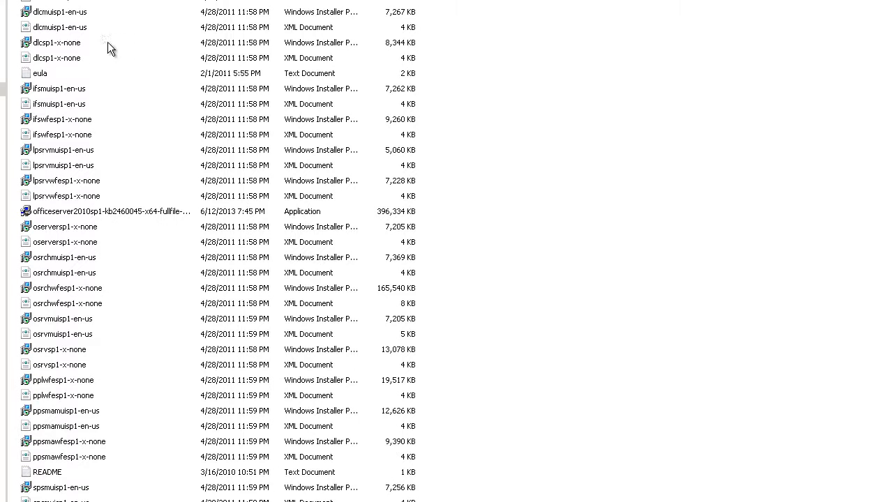
double_click(46, 478)
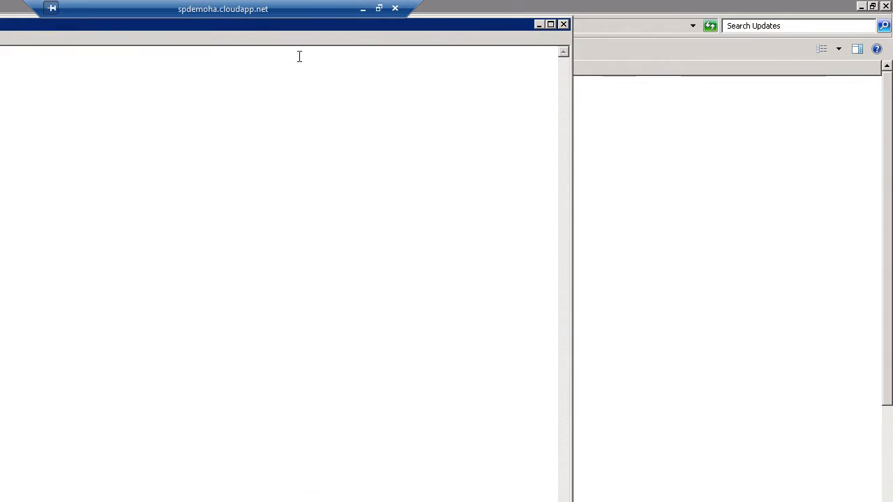
click(563, 24)
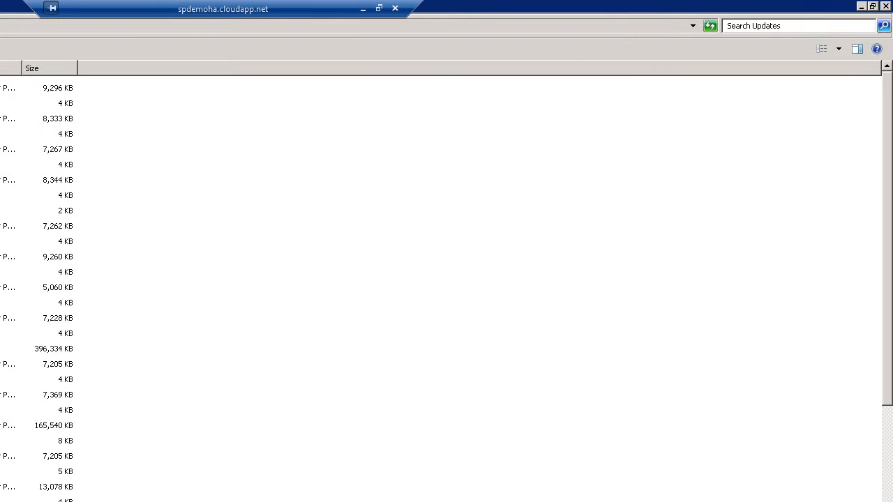
Run officeserver2010sp1-kb2460045-x64-fullfile-en-us.exe with the switch /extract:C:\SP\Updates, and cancel the setup at the license terms
click(361, 445)
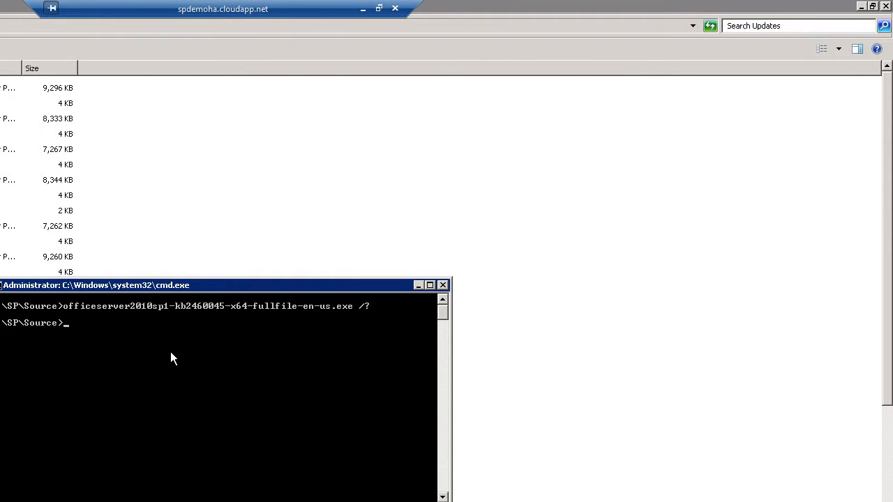
key(Up)
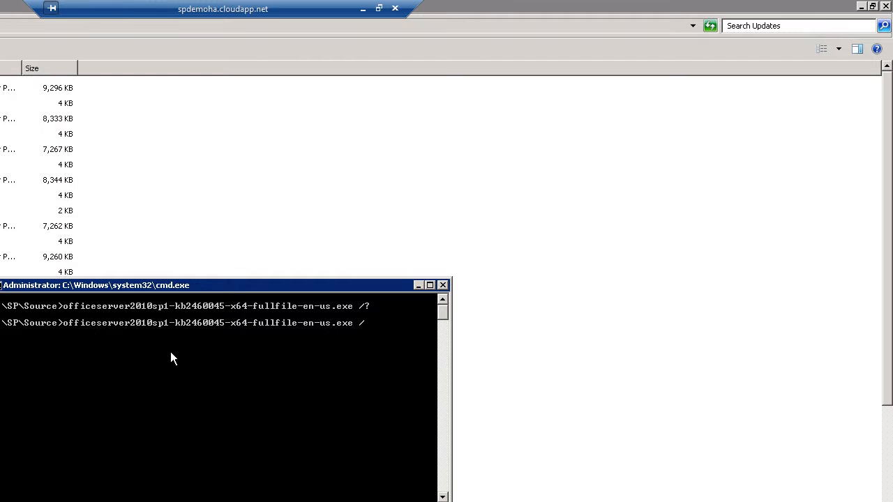
text(extract)
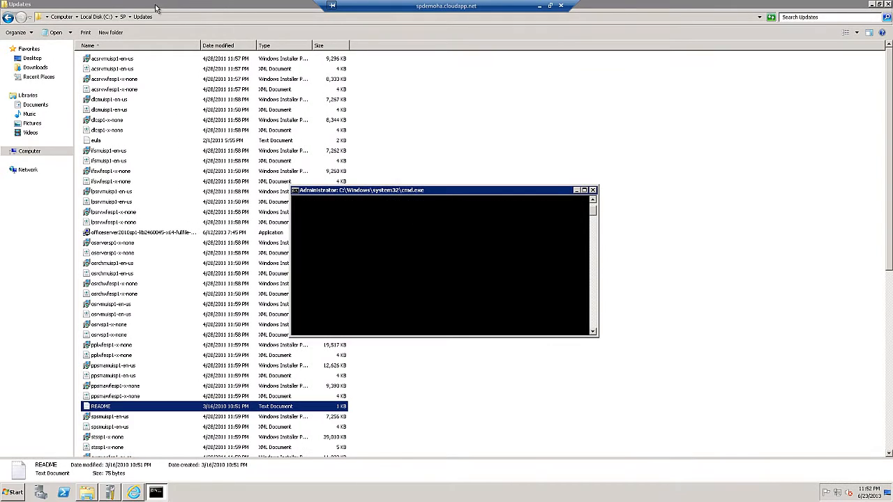
click(160, 18)
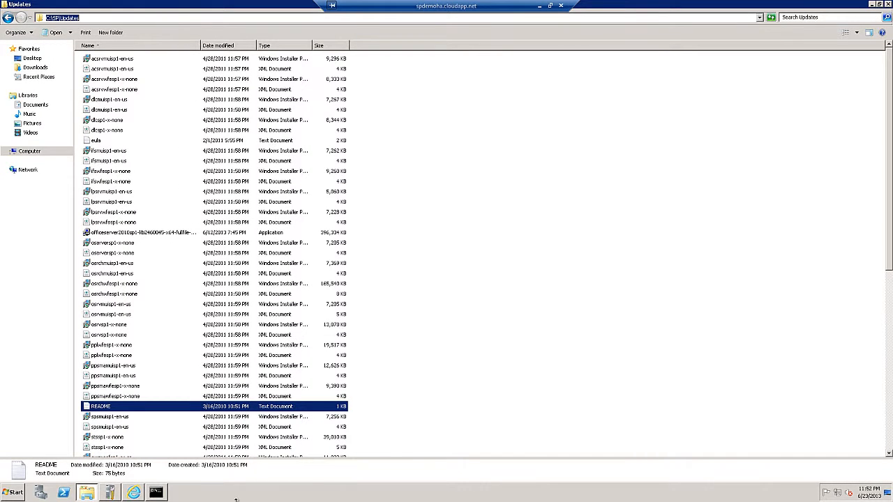
key(ctrl+x)
click(156, 492)
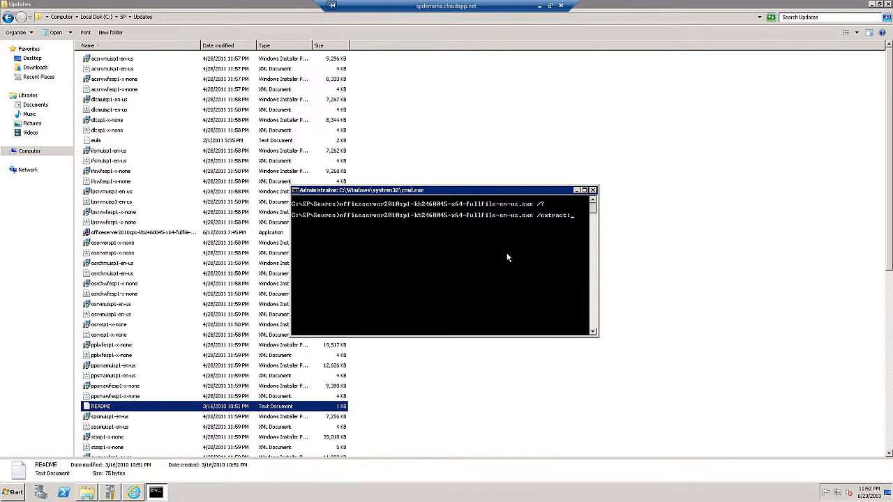
right_click(571, 216)
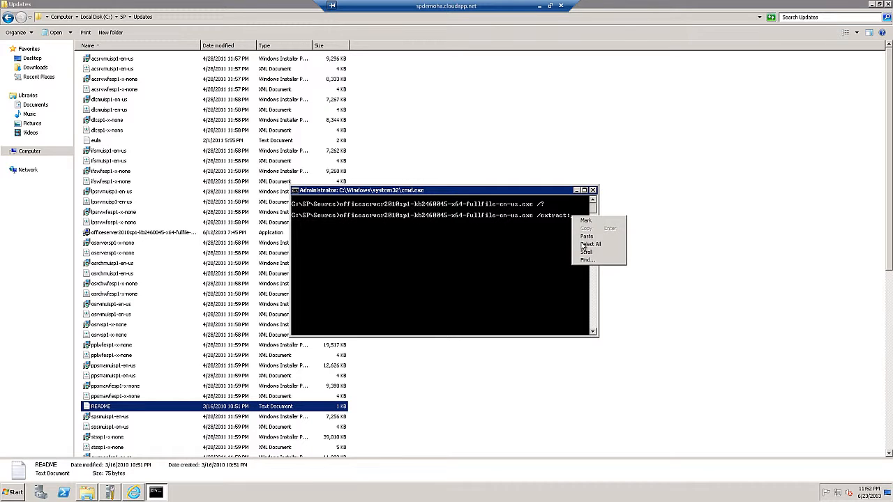
click(592, 243)
key(Return)
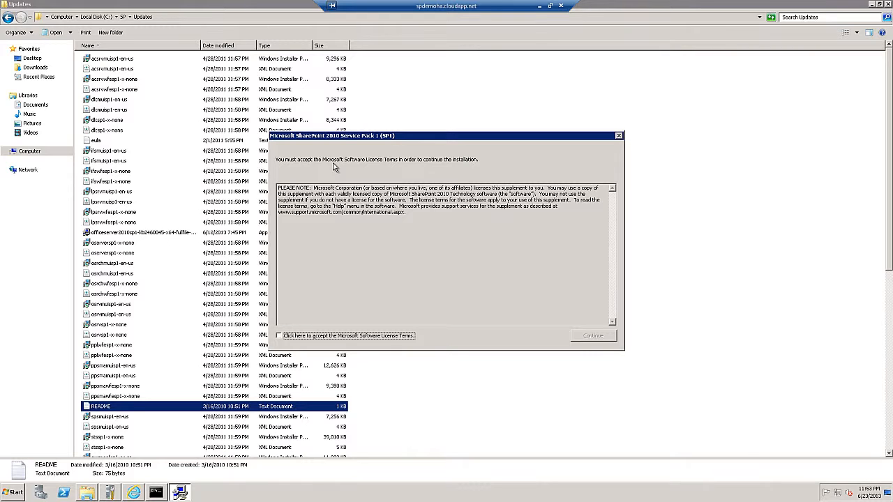
click(619, 136)
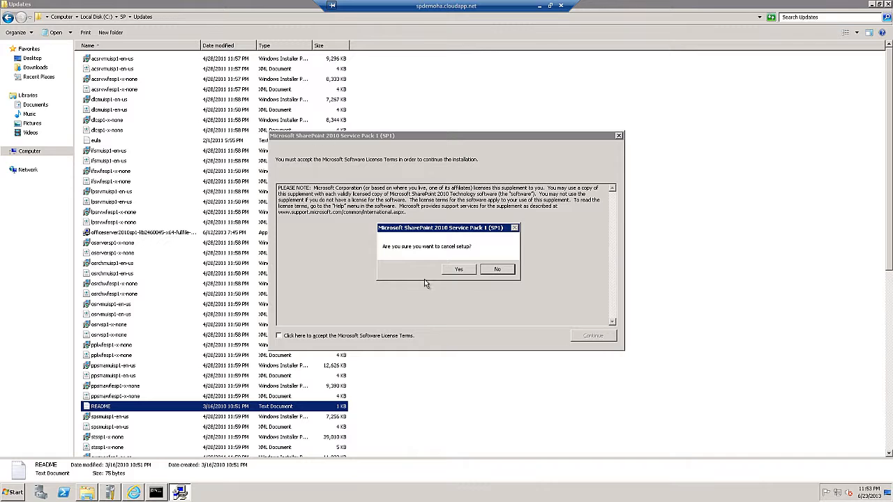
click(451, 270)
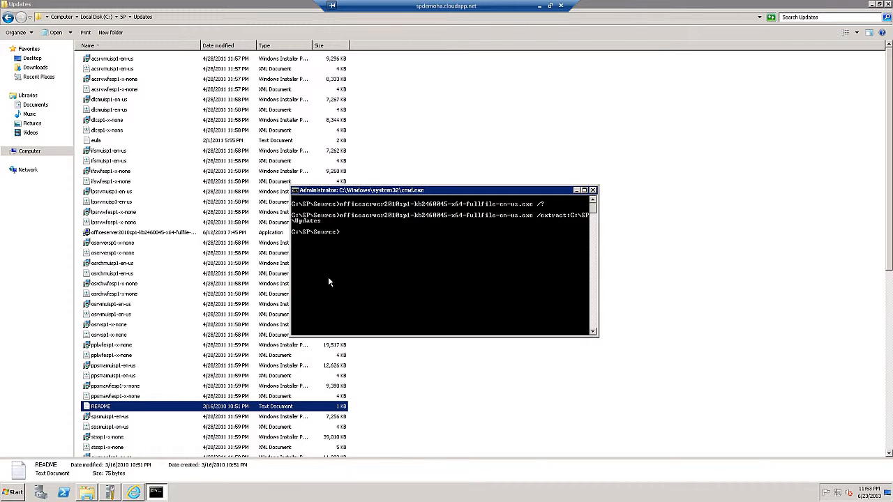
Close the command window, return to the SP folder, and run PrerequisiteInstaller as administrator to view its welcome page before cancelling
click(592, 190)
click(8, 17)
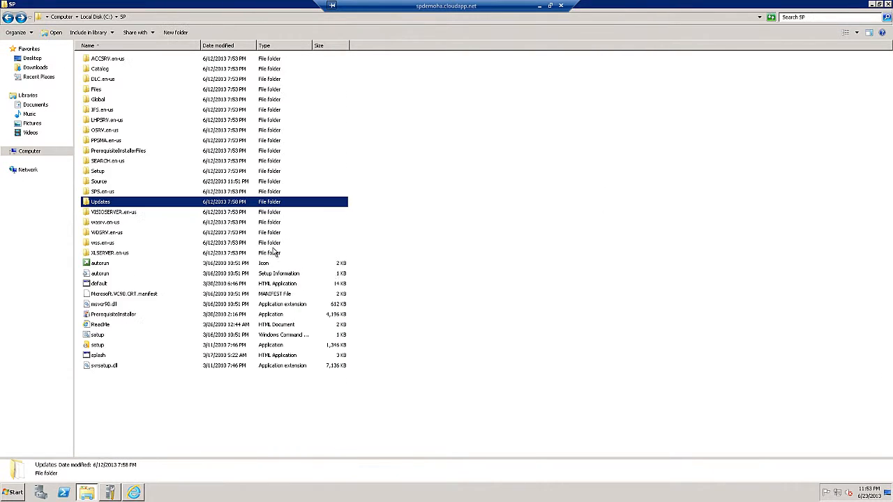
click(472, 256)
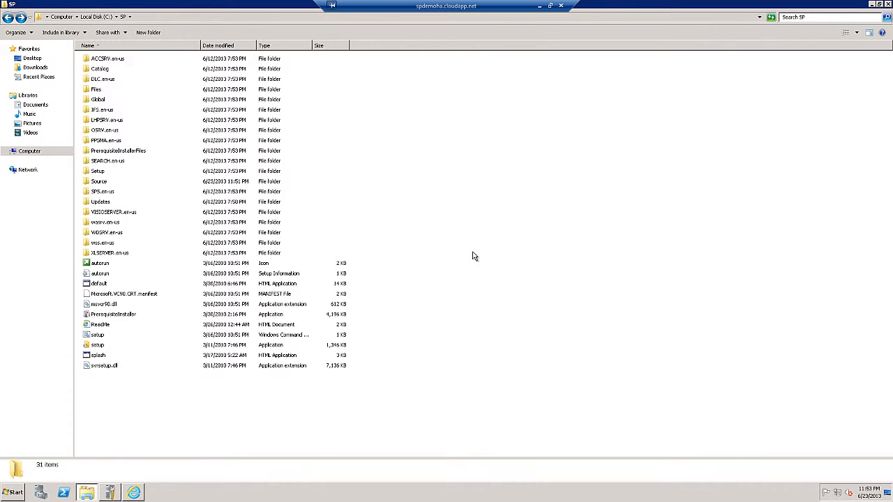
right_click(105, 318)
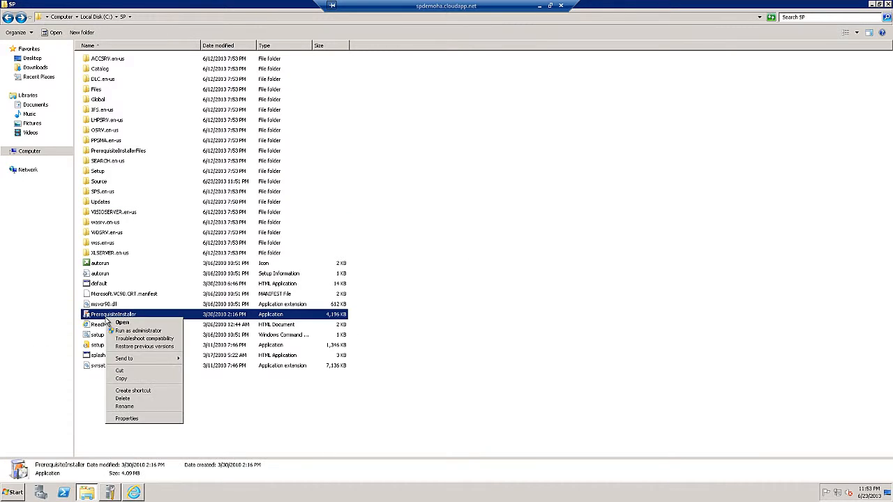
click(155, 332)
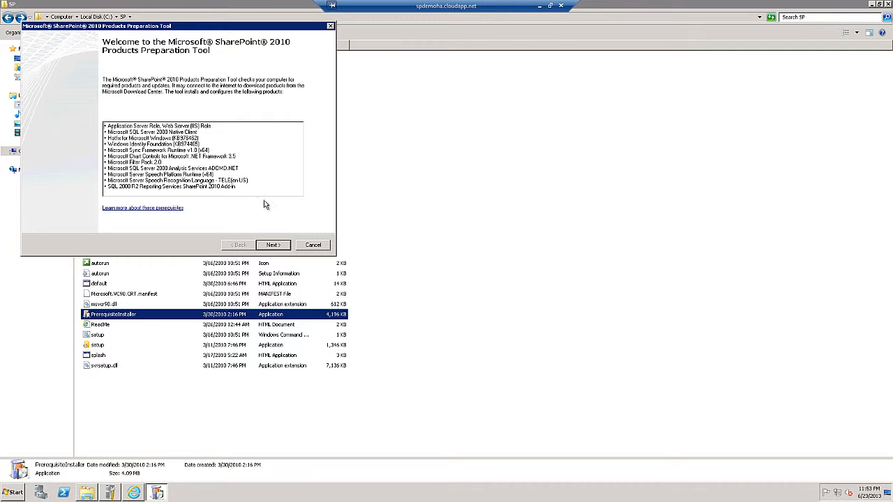
click(313, 245)
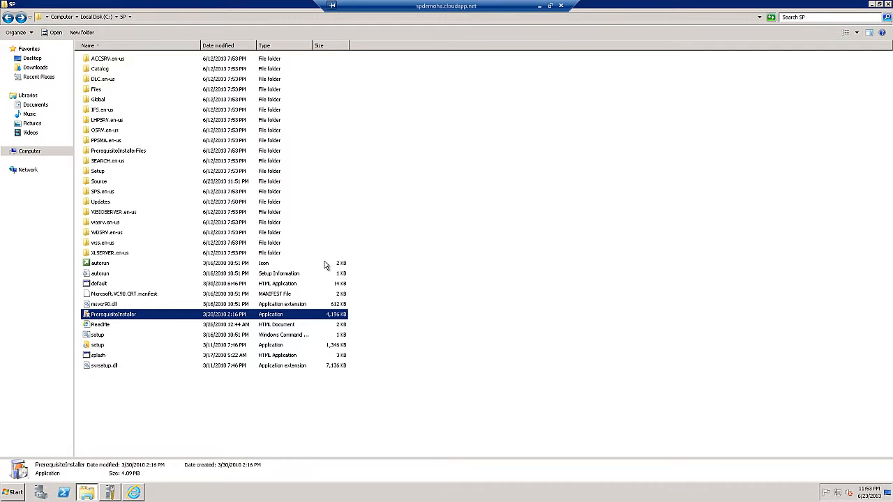
click(369, 422)
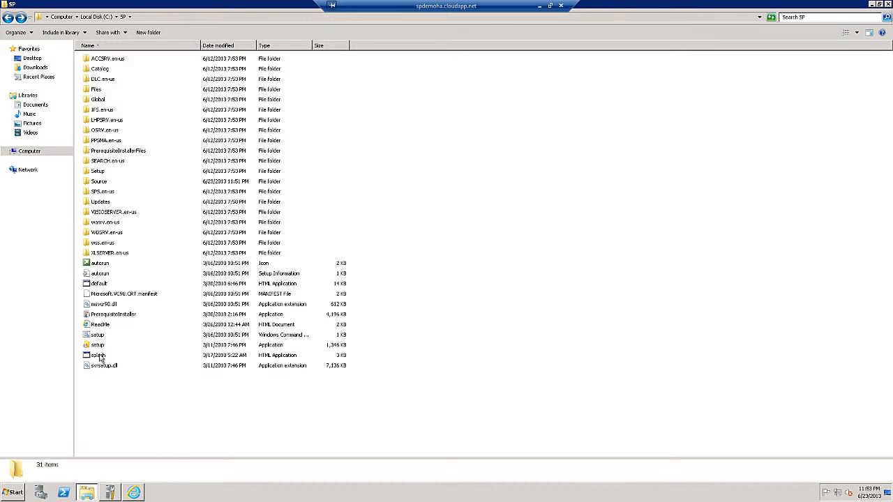
Start the SharePoint setup application and clear the desktop by closing Internet Explorer and Initial Configuration Tasks and minimizing the SP folder window
click(98, 345)
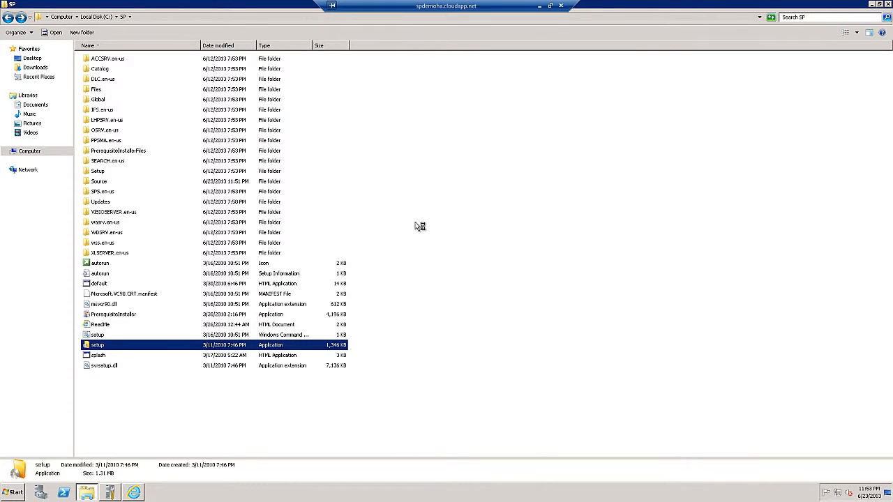
click(134, 494)
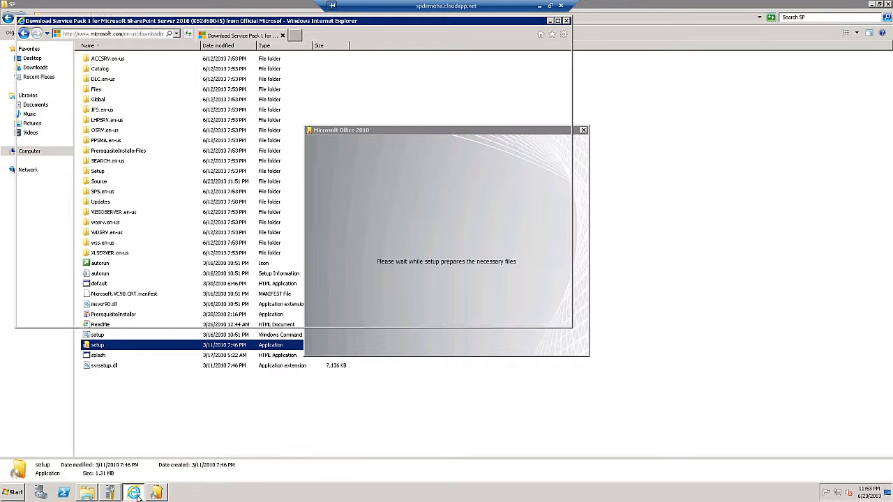
click(566, 20)
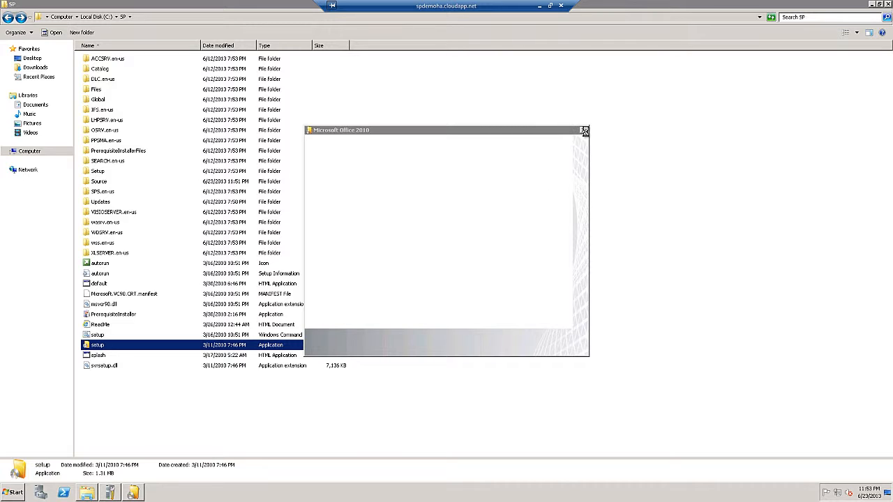
click(115, 493)
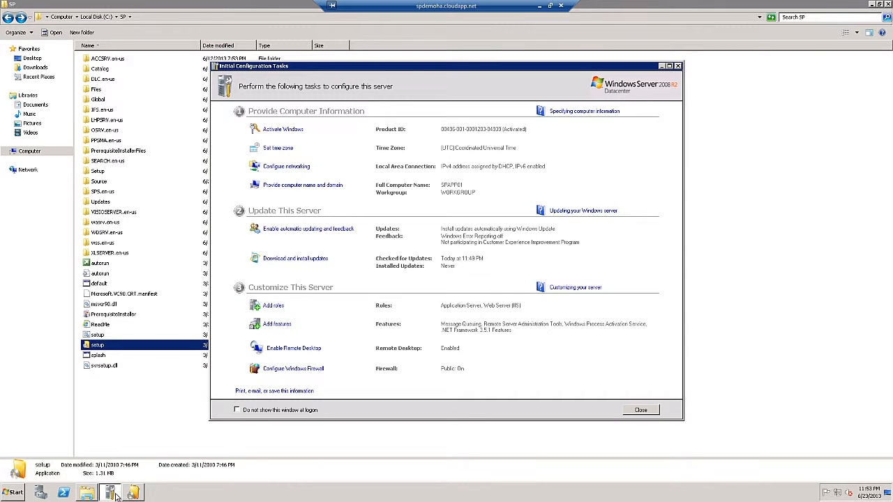
click(677, 67)
click(871, 4)
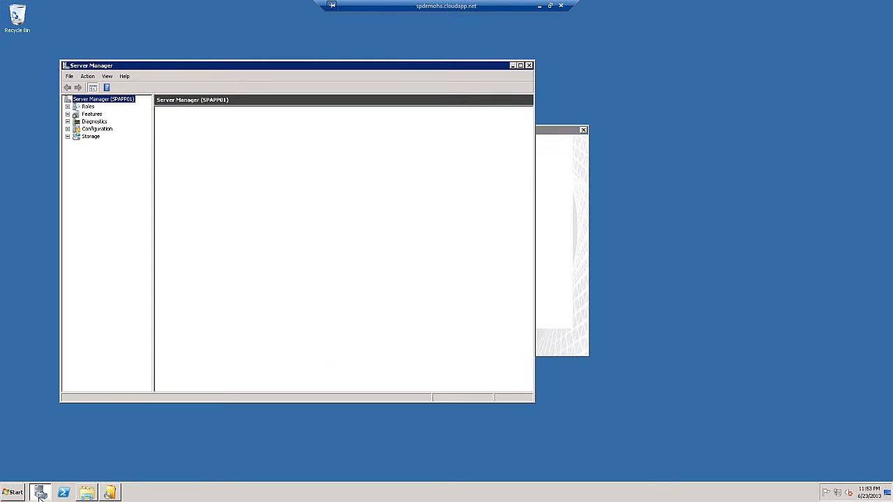
Bring the Microsoft SharePoint Server 2010 setup forward, cancel it at the Repair or Remove choice, and close its window
click(559, 131)
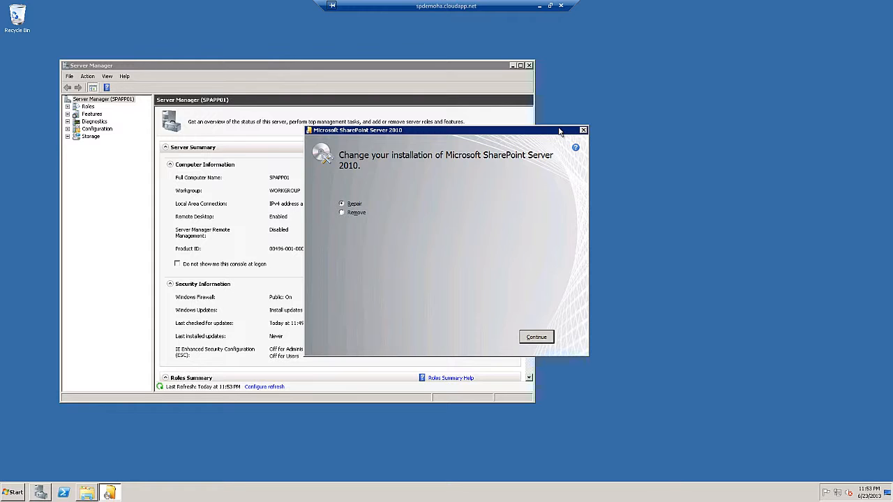
click(583, 130)
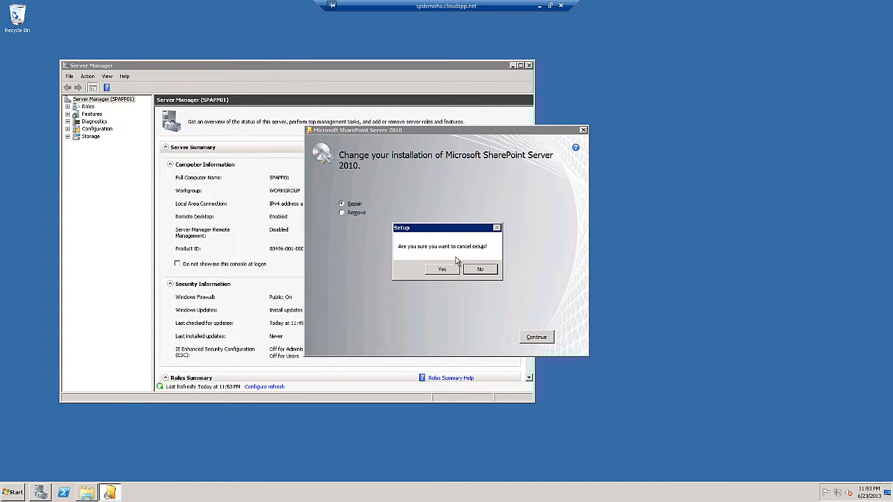
click(447, 273)
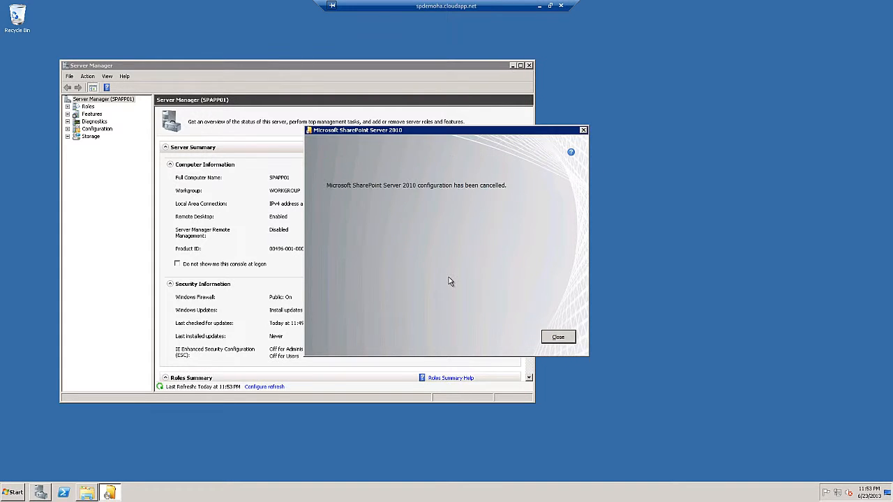
click(566, 340)
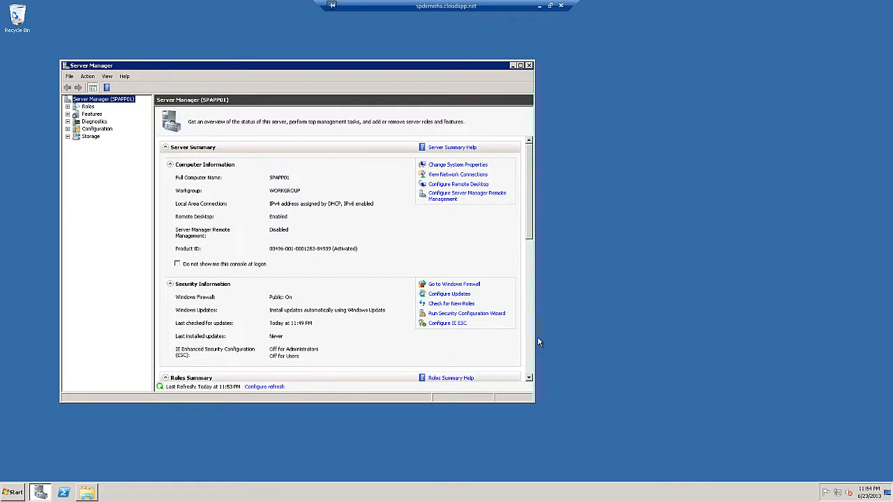
Review the Internet Explorer Enhanced Security Configuration for administrators and users in Server Manager, cancel without changes, and close Server Manager
click(450, 323)
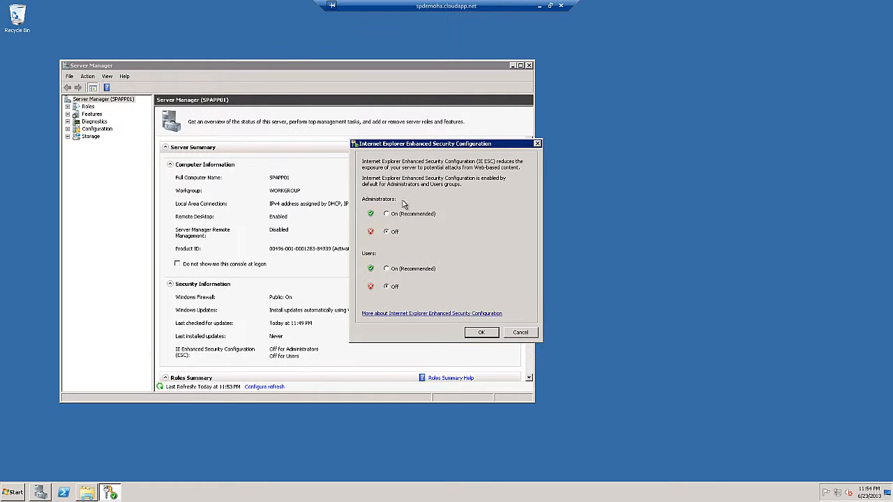
click(520, 333)
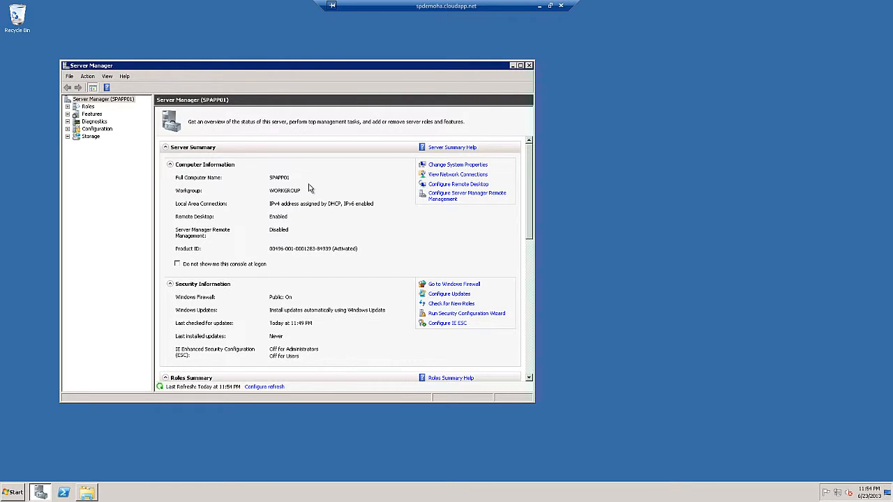
click(528, 65)
Set important updates in Windows Update to "Never check for updates (not recommended)", apply it, and reopen the settings to check the choice
click(12, 492)
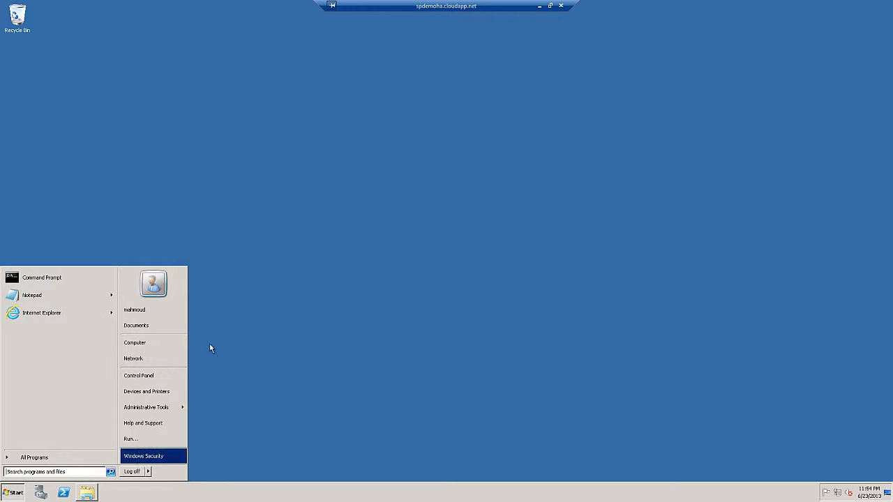
click(133, 374)
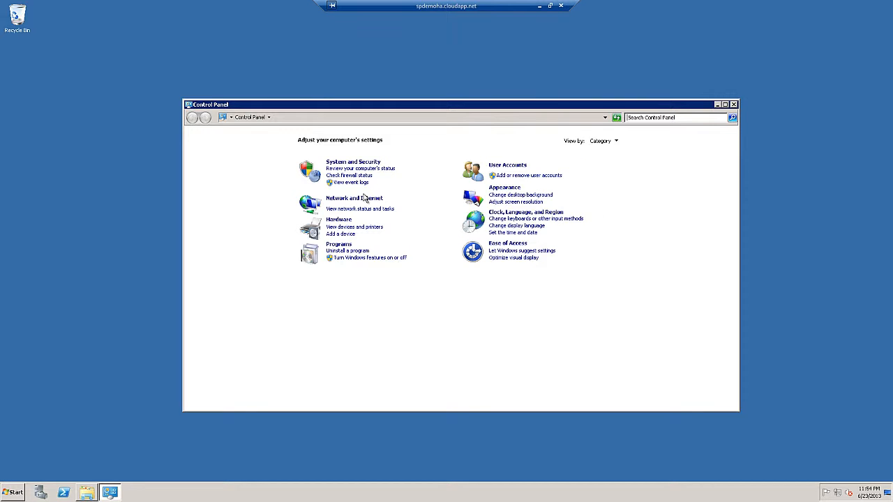
click(357, 163)
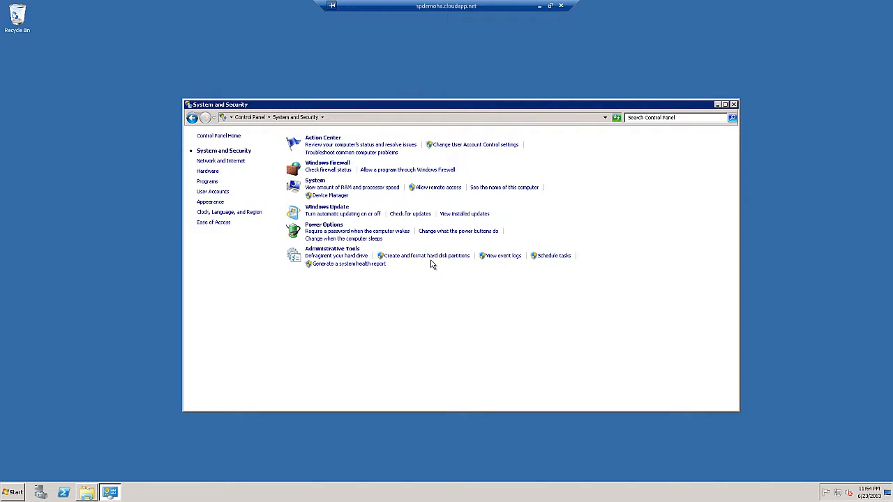
click(339, 207)
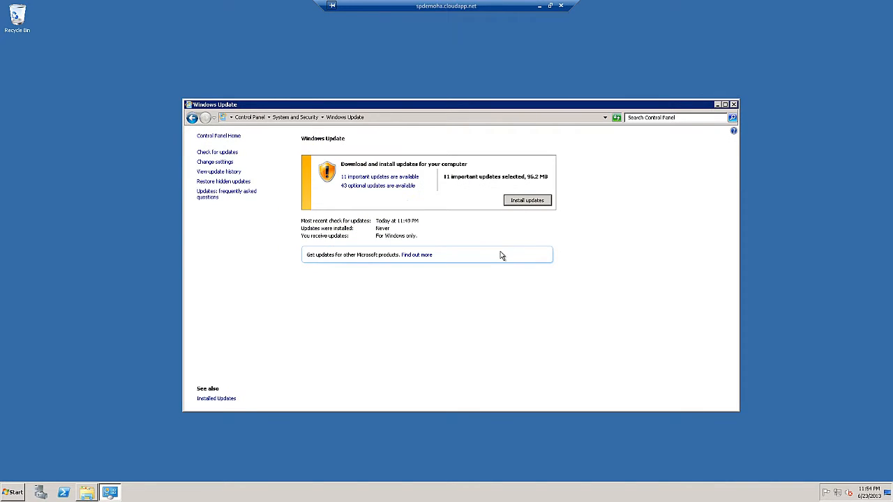
click(216, 163)
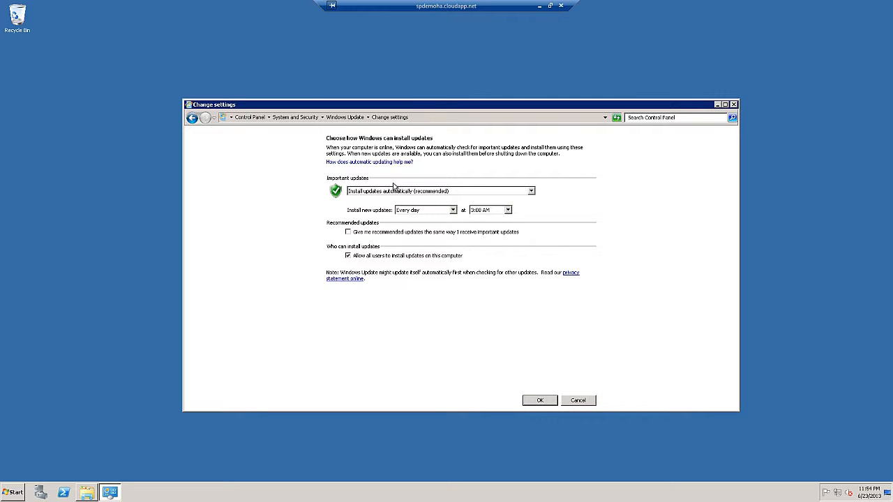
click(532, 195)
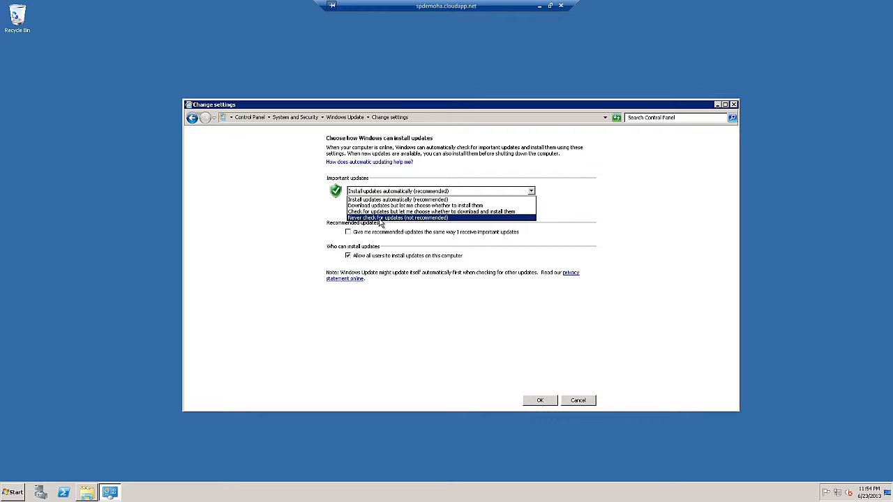
click(380, 219)
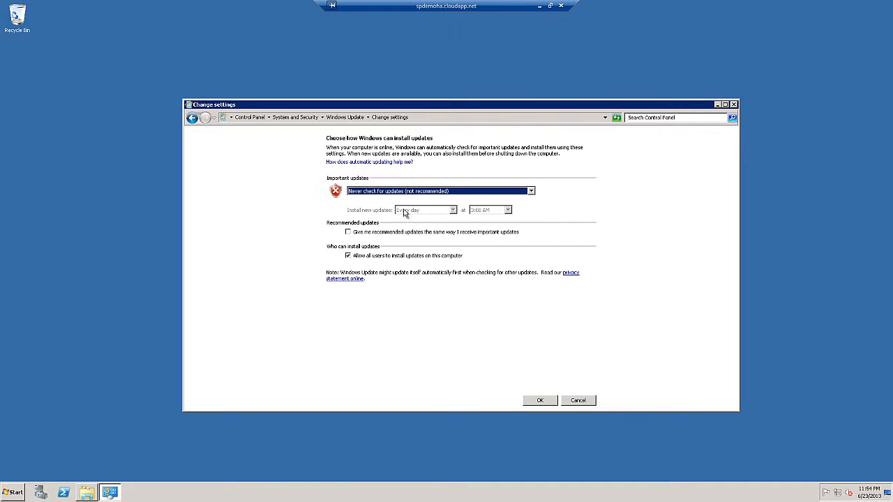
click(539, 402)
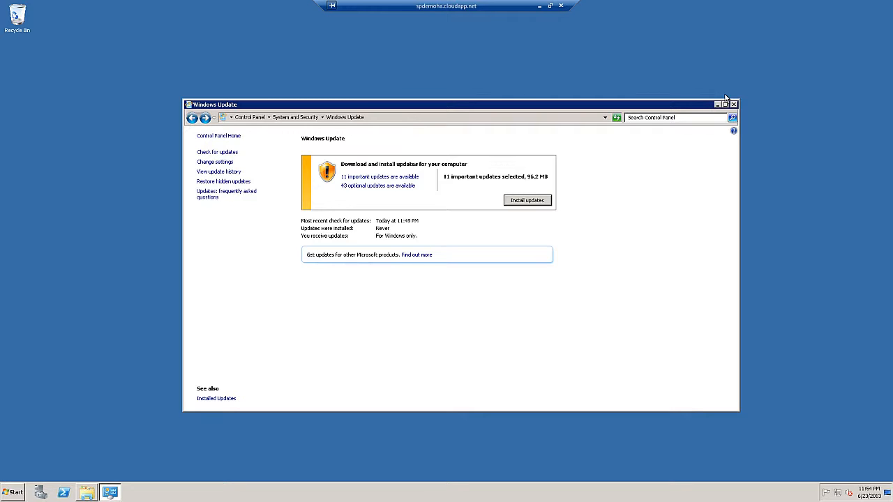
click(228, 162)
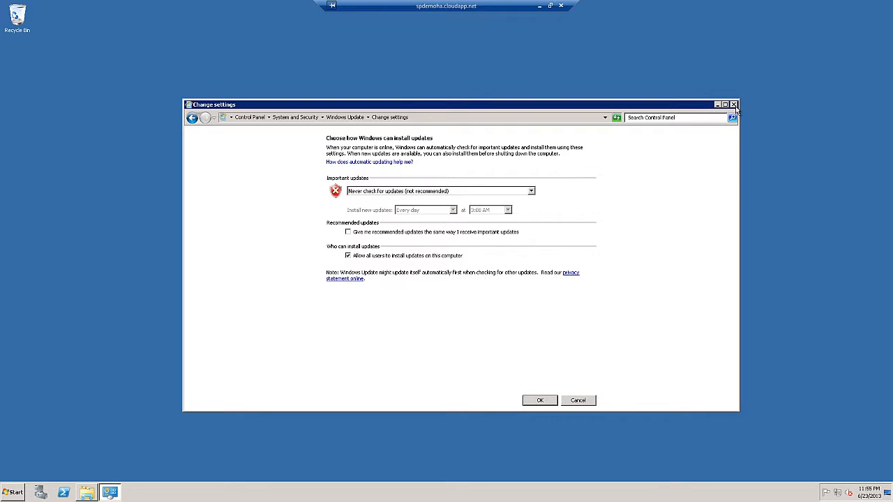
Close the Windows Update settings window and the SP folder window, refreshing the empty desktop
click(734, 105)
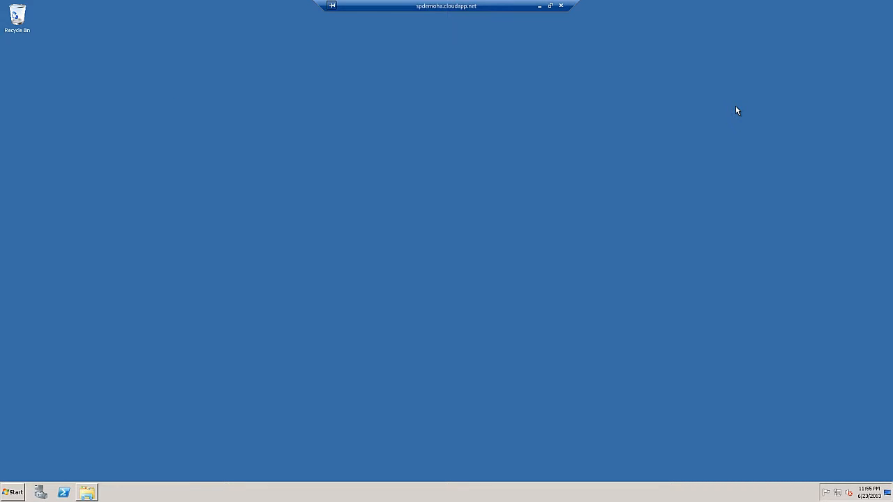
right_click(423, 185)
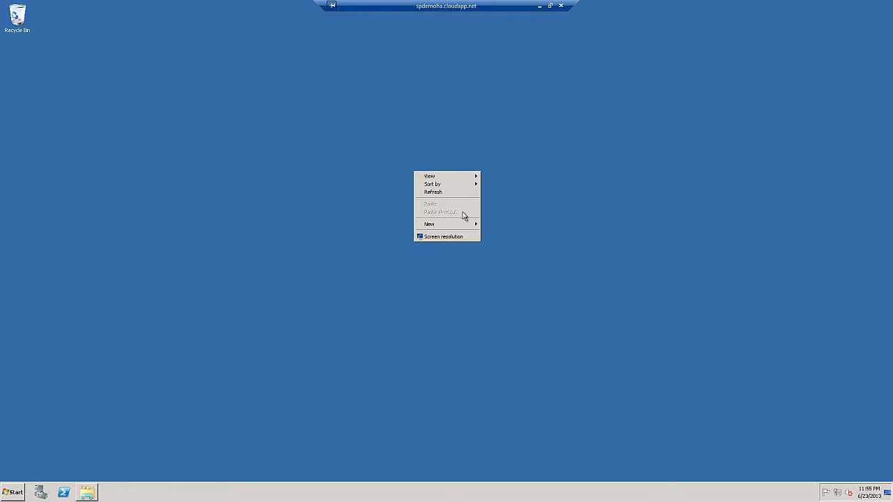
click(464, 189)
right_click(459, 191)
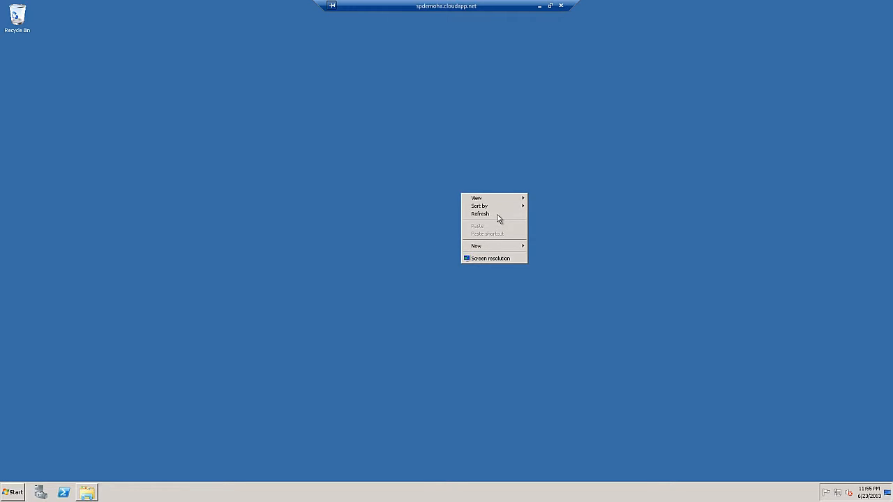
click(496, 214)
click(92, 497)
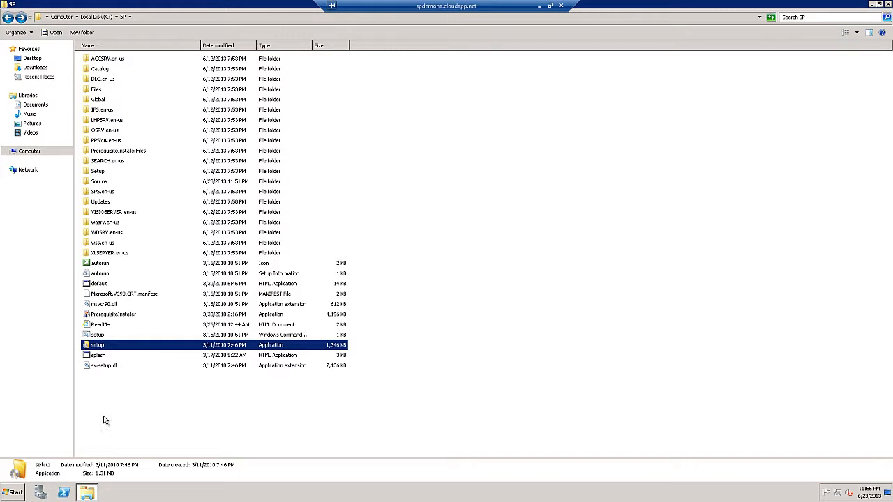
click(887, 3)
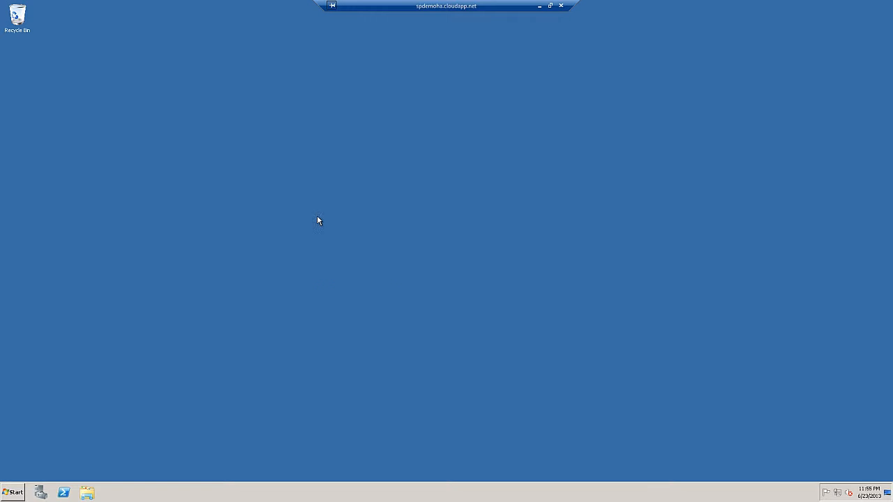
right_click(317, 204)
click(355, 226)
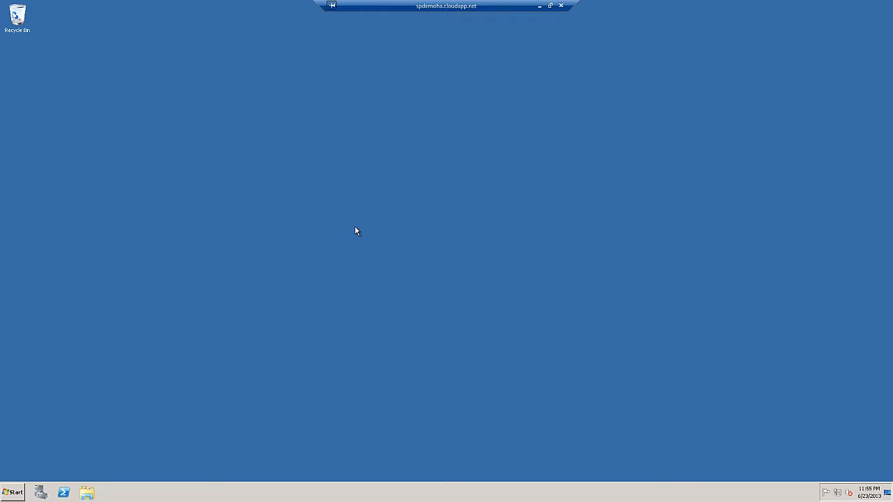
Launch cliconfg and show the server alias configurations in SQL Server Client Network Utility
click(7, 498)
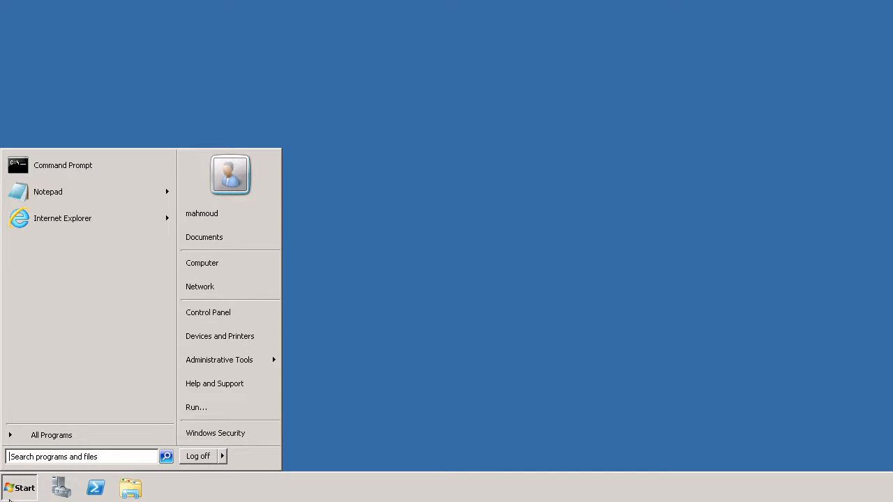
text(cli)
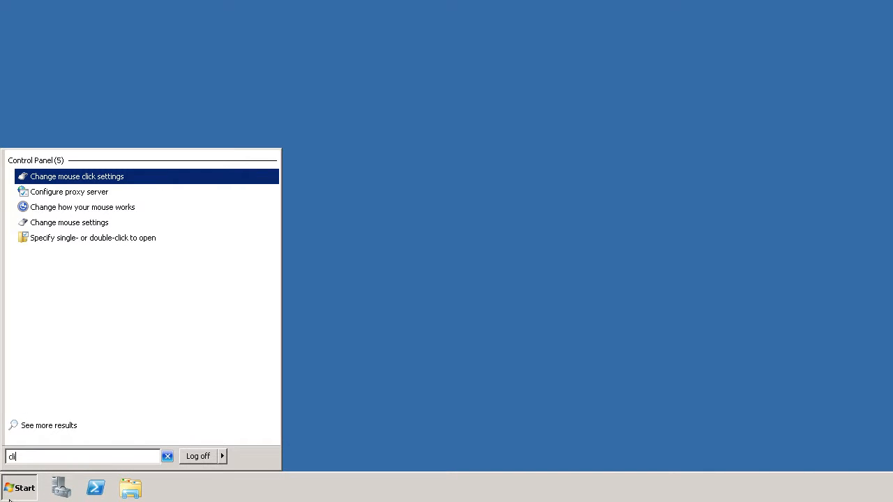
text(nfg)
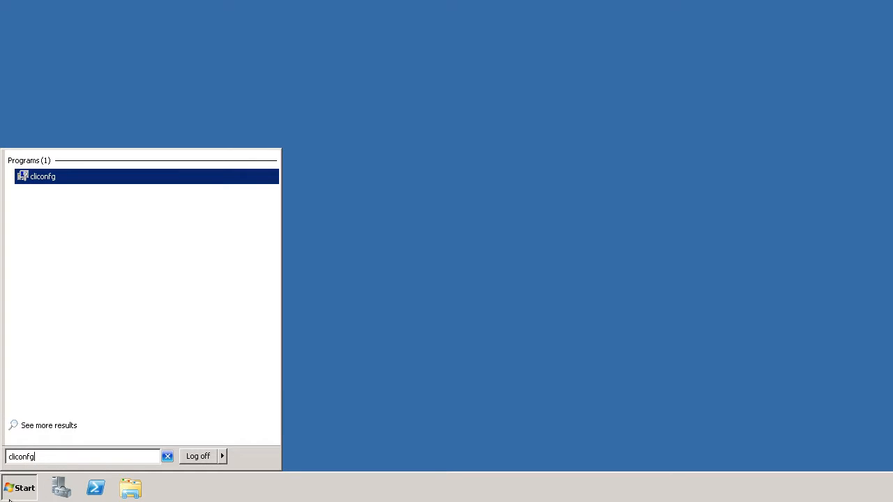
key(Return)
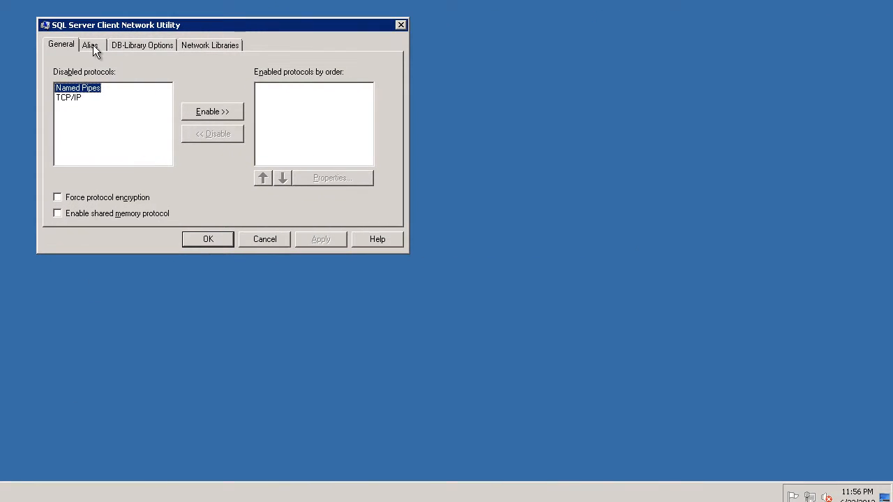
click(91, 46)
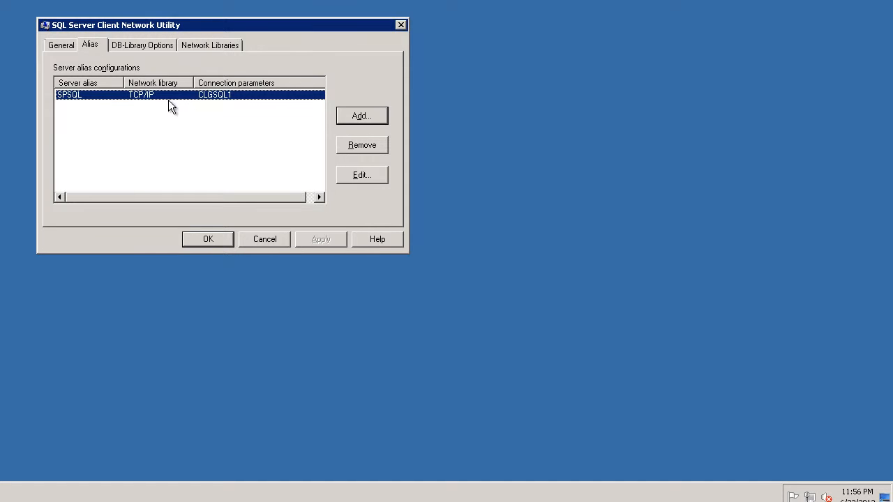
Set the server name of the SPSQL alias to SQL01 and confirm the alias configuration
double_click(226, 104)
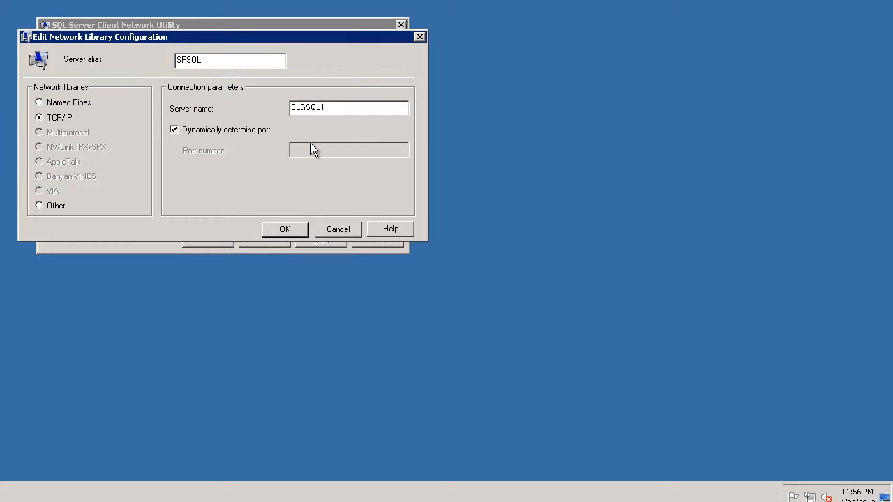
key(BackSpace)
key(BackSpace)
key(BackSpace)
text(0)
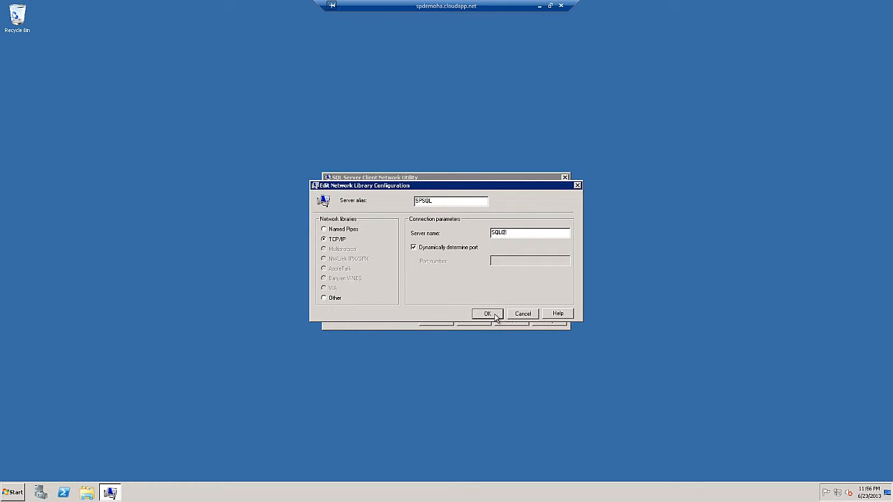
click(489, 314)
Look over the DB-Library and General settings, apply the alias change, and close SQL Server Client Network Utility
click(386, 192)
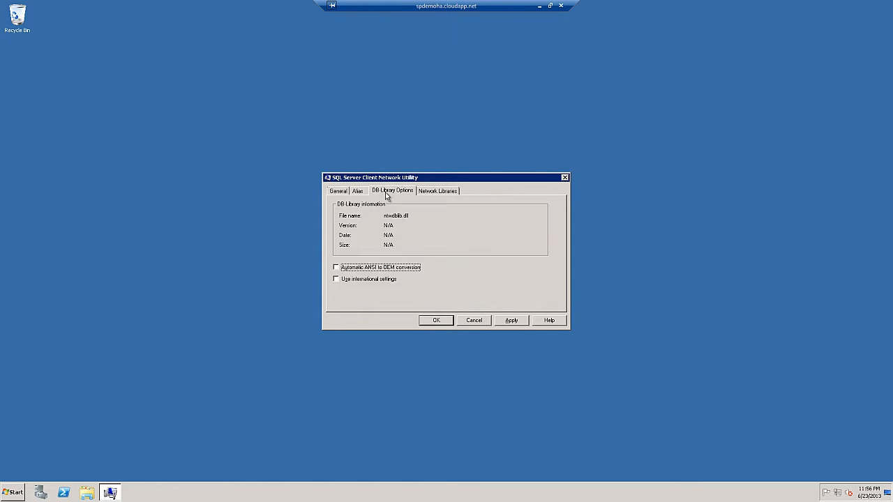
click(337, 193)
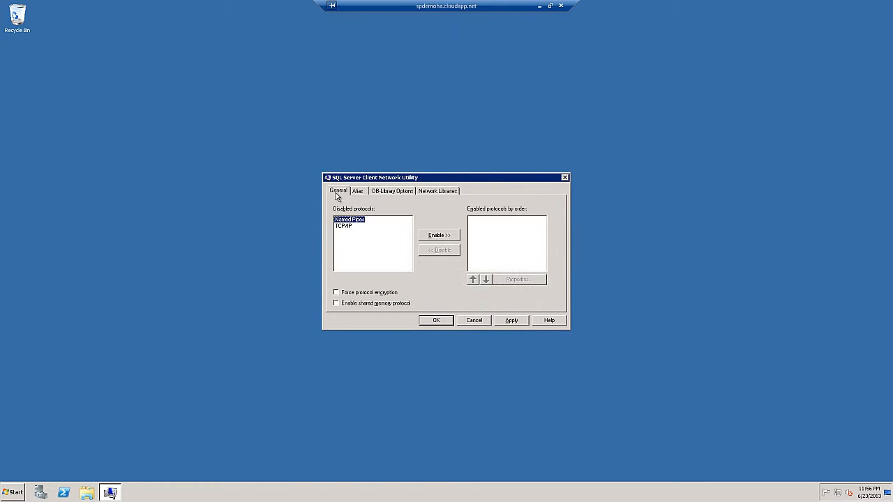
click(509, 321)
click(435, 321)
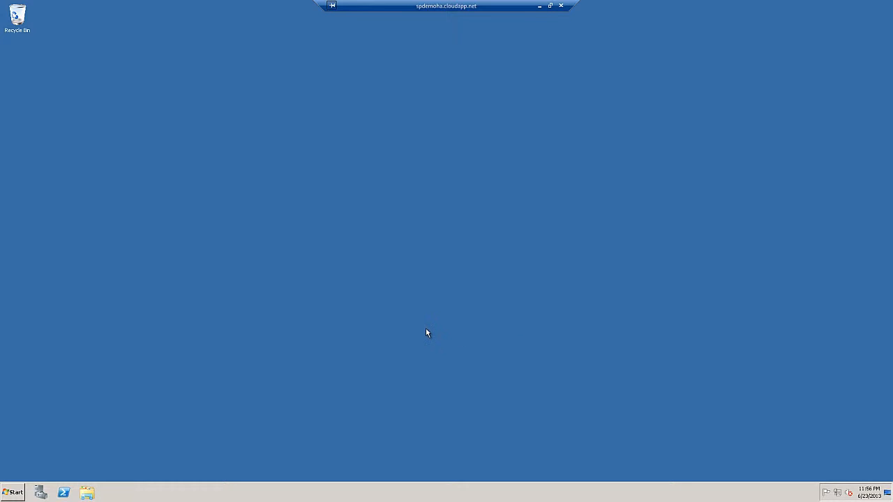
right_click(258, 272)
click(272, 293)
Search the installed programs for clientconf, and replace the search term with cliconfg
click(8, 496)
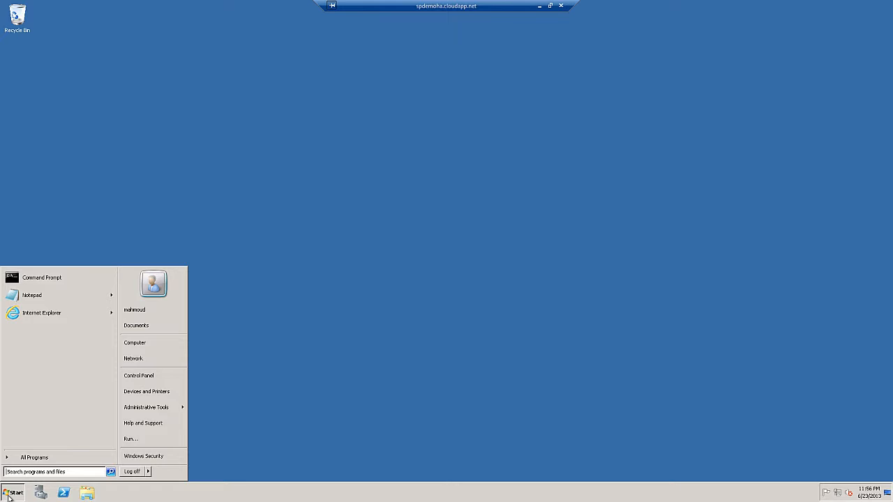
text(clientco)
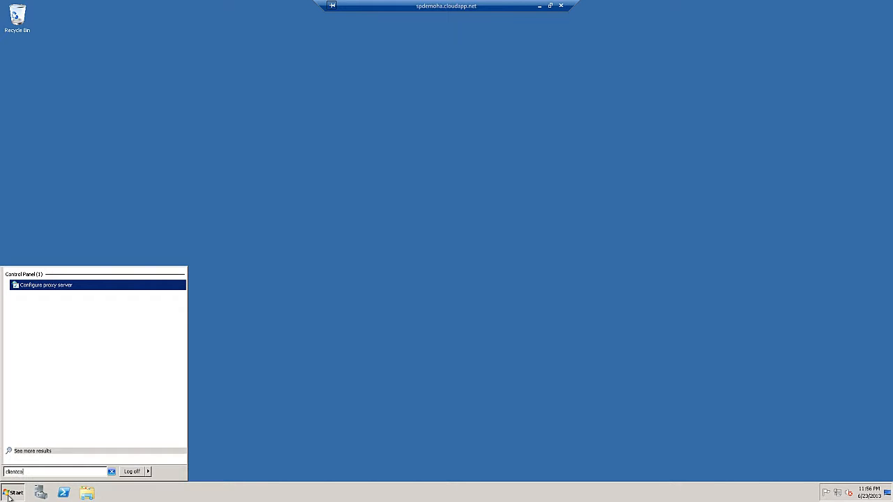
text(nf)
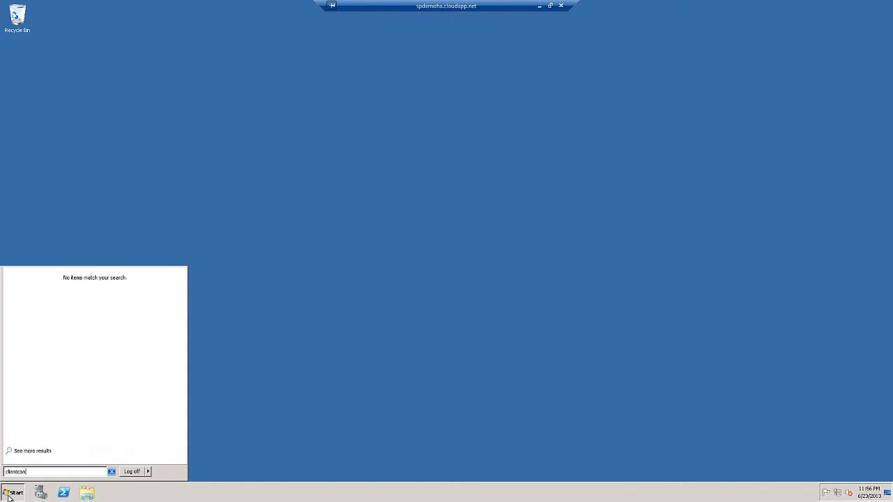
key(BackSpace)
key(BackSpace)
key(BackSpace)
key(BackSpace)
key(BackSpace)
key(BackSpace)
key(BackSpace)
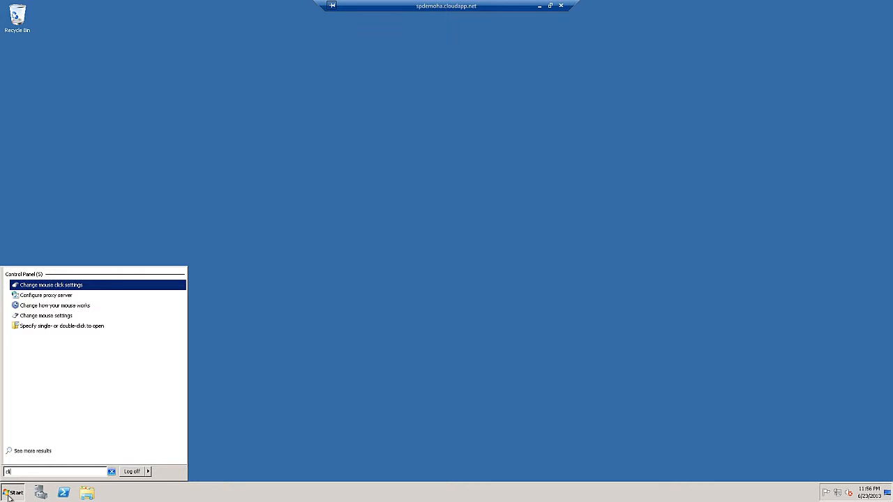
text(confg)
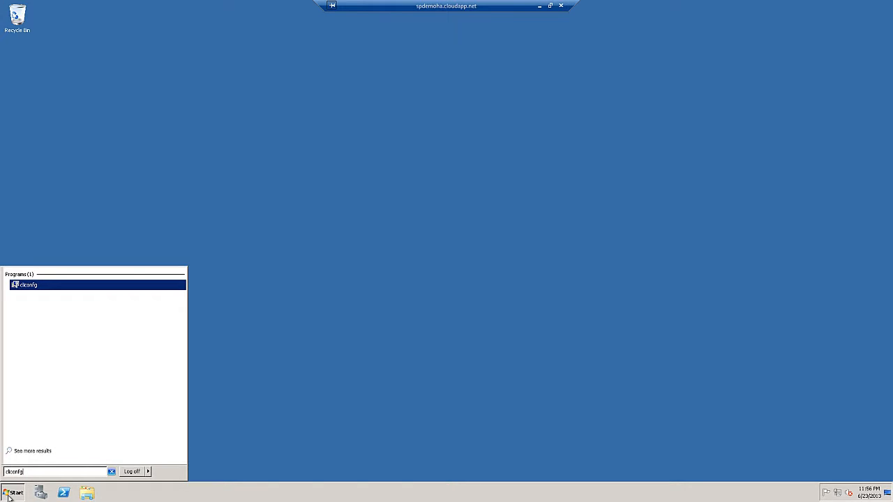
key(Return)
Search the whole computer for cliconfg in Windows Explorer
click(87, 493)
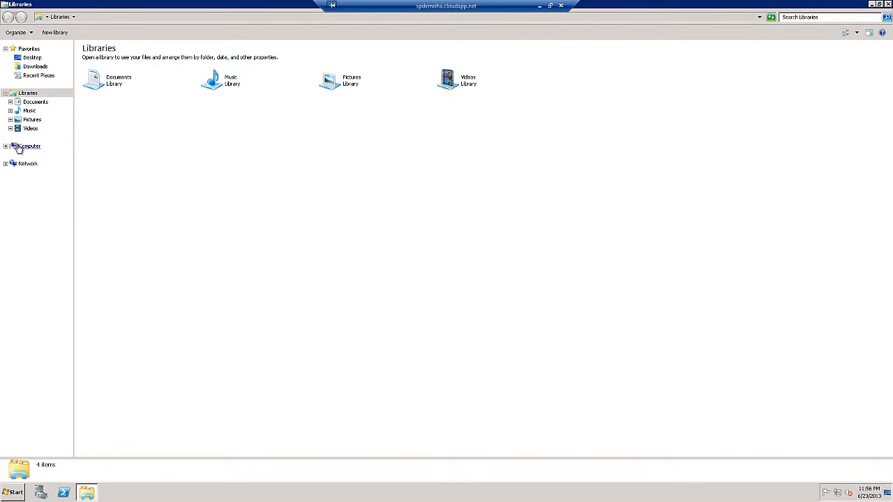
click(19, 148)
click(815, 19)
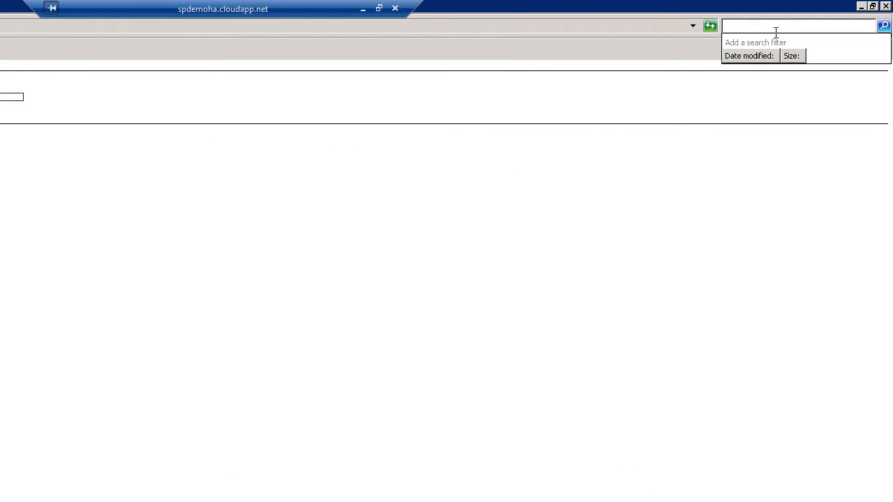
text(cliconfg)
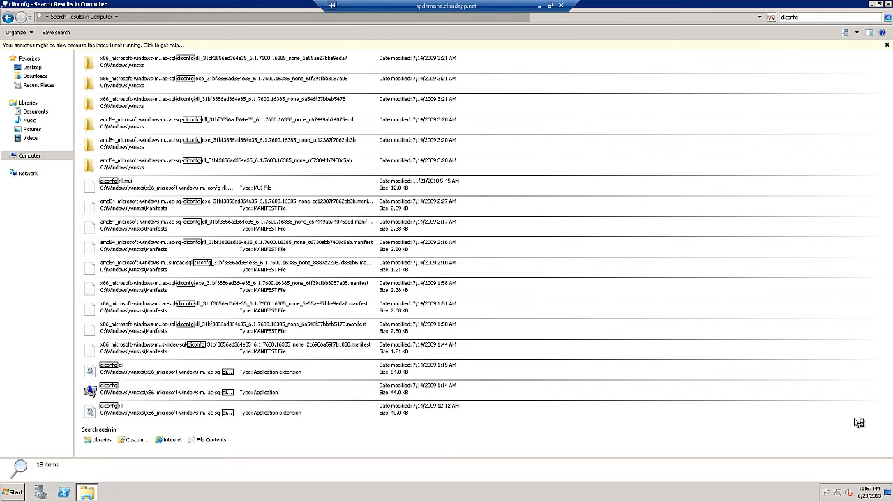
Examine the locations of the cliconfg search results and select the cliconfg application in C:\Windows\SysWOW64
click(808, 18)
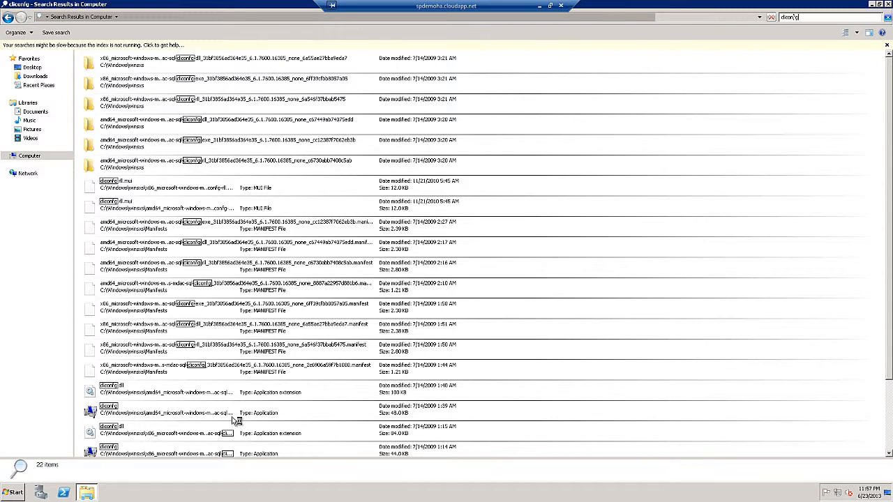
click(167, 411)
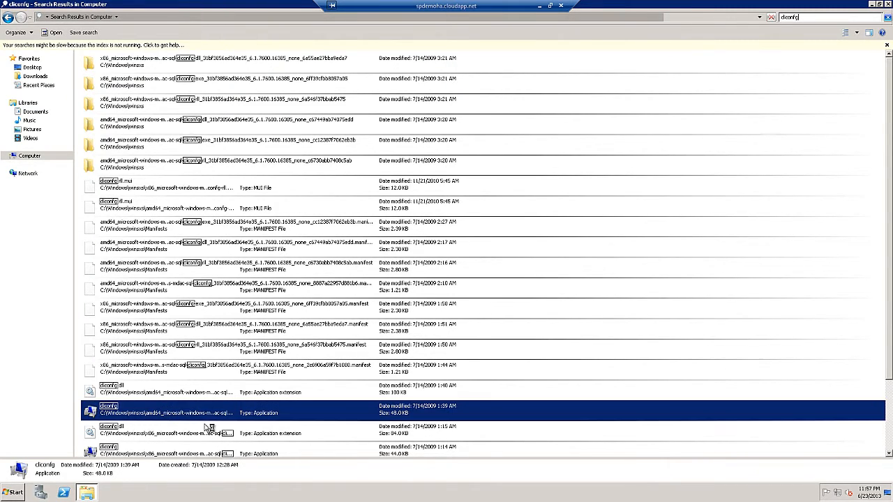
scroll(209, 428, down, 1)
scroll(209, 427, down, 1)
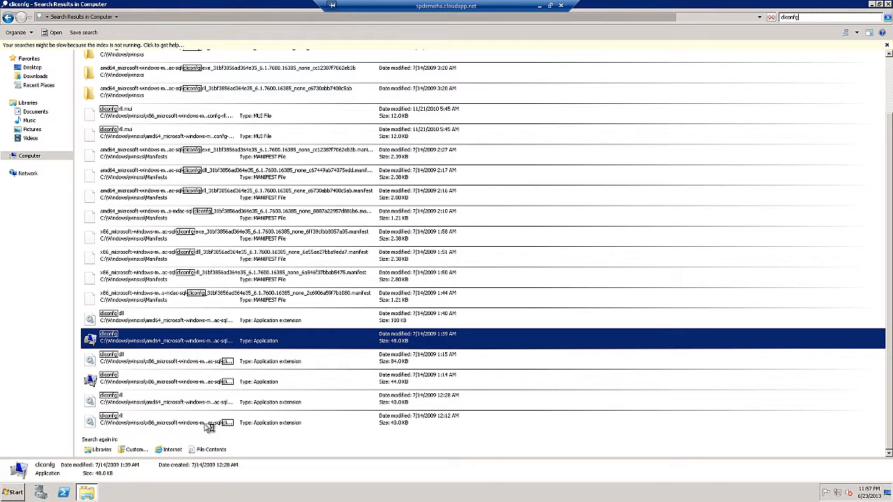
scroll(209, 427, down, 2)
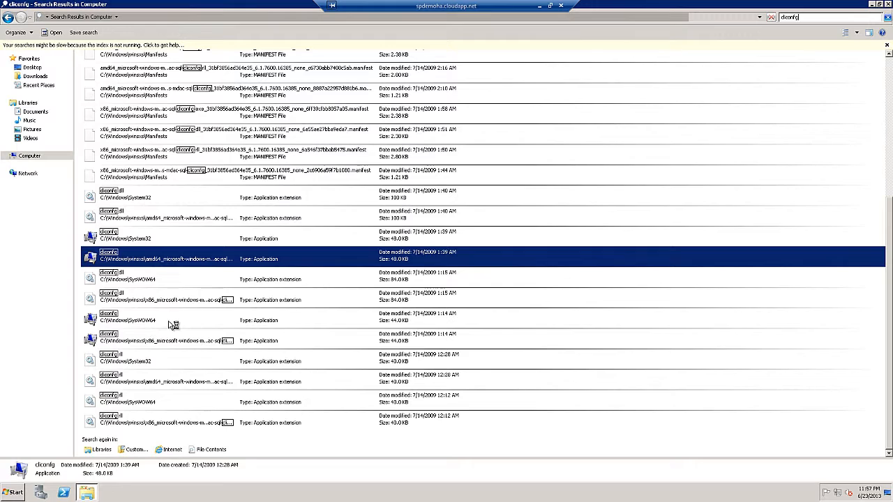
click(170, 324)
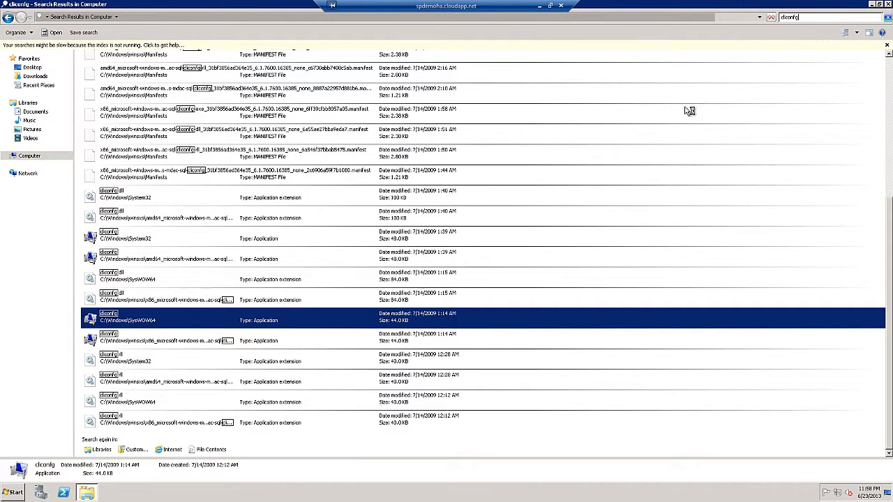
Close the search results window and refresh the desktop
click(887, 4)
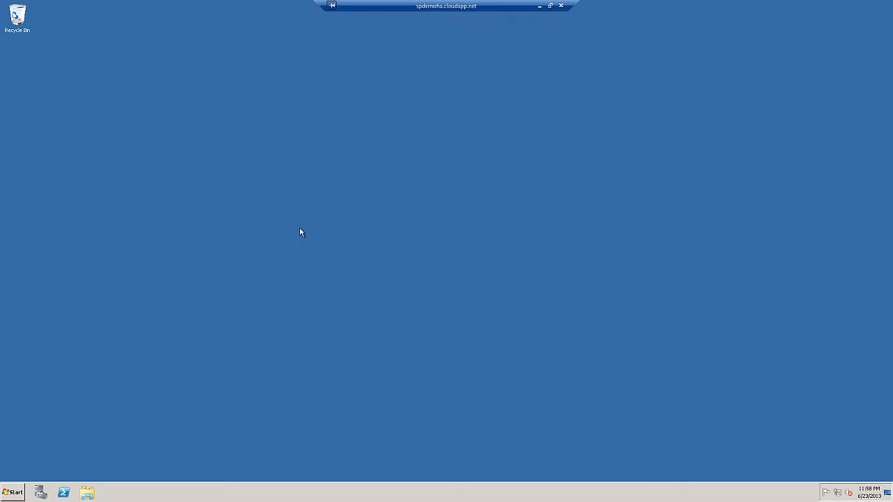
right_click(279, 230)
click(305, 251)
right_click(305, 250)
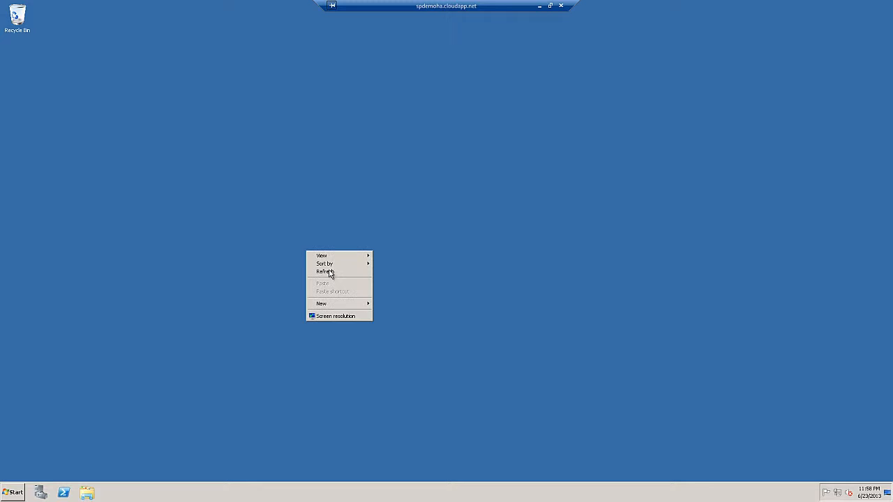
click(329, 272)
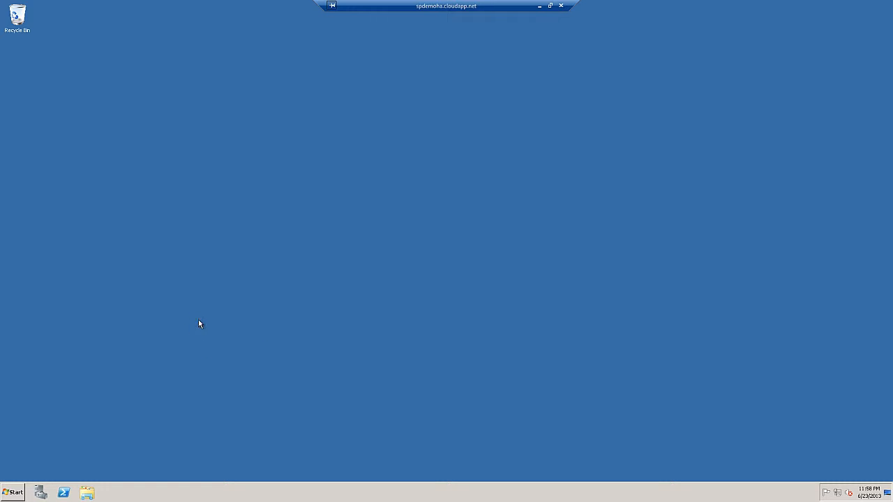
click(13, 492)
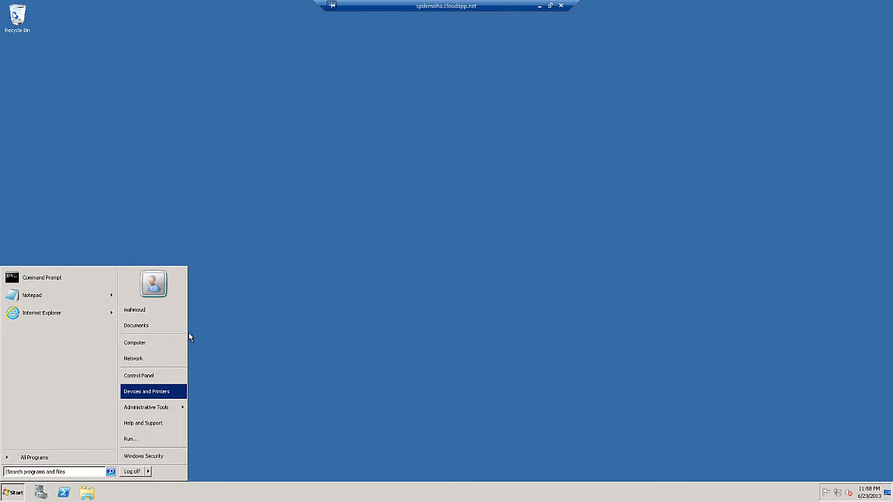
click(151, 343)
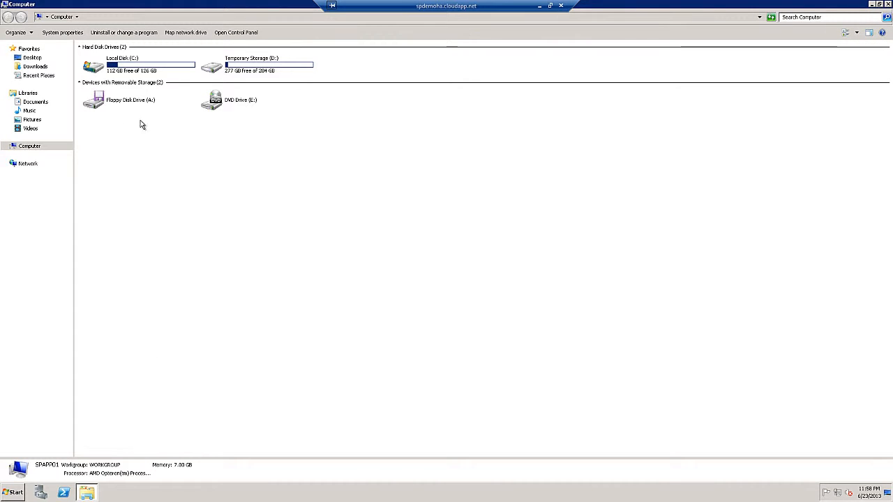
double_click(132, 74)
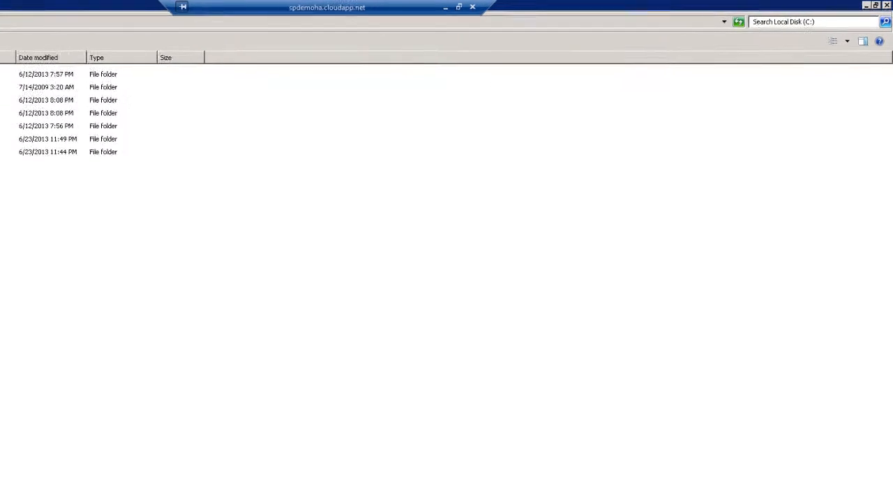
click(885, 6)
right_click(148, 299)
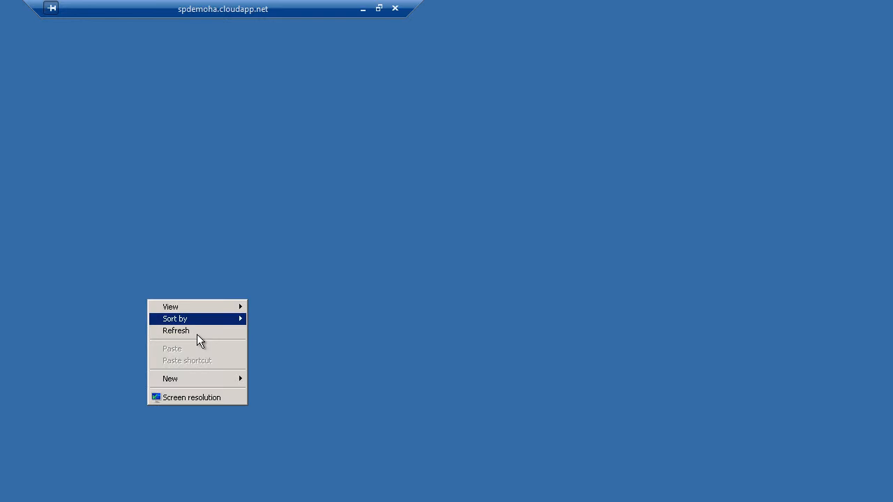
click(197, 334)
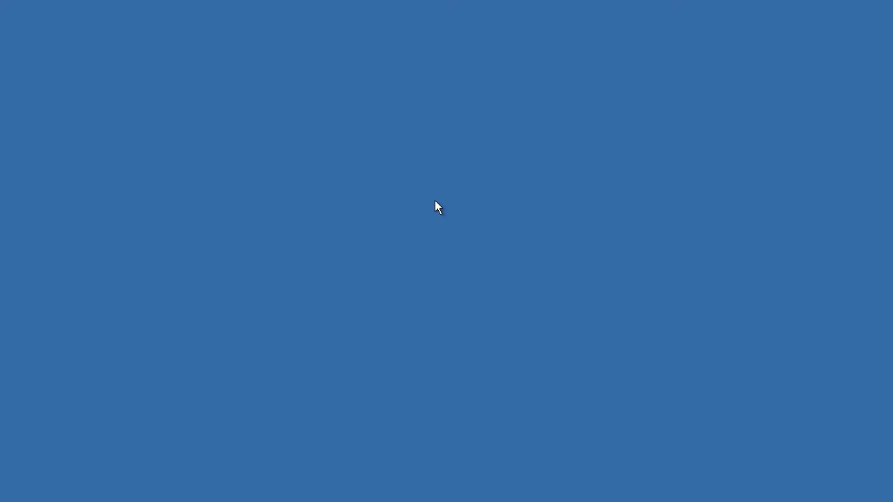
Open the sysprep folder by running sysprep and launch the sysprep application in it
click(17, 494)
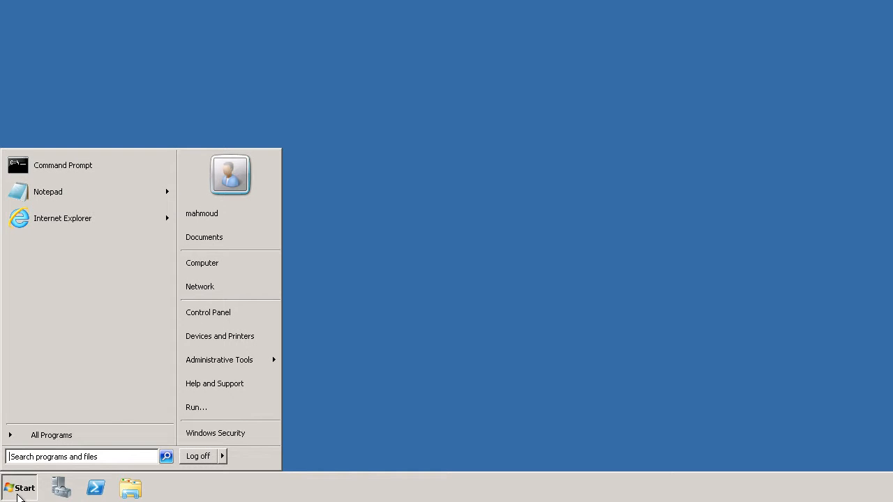
click(221, 405)
text(sys)
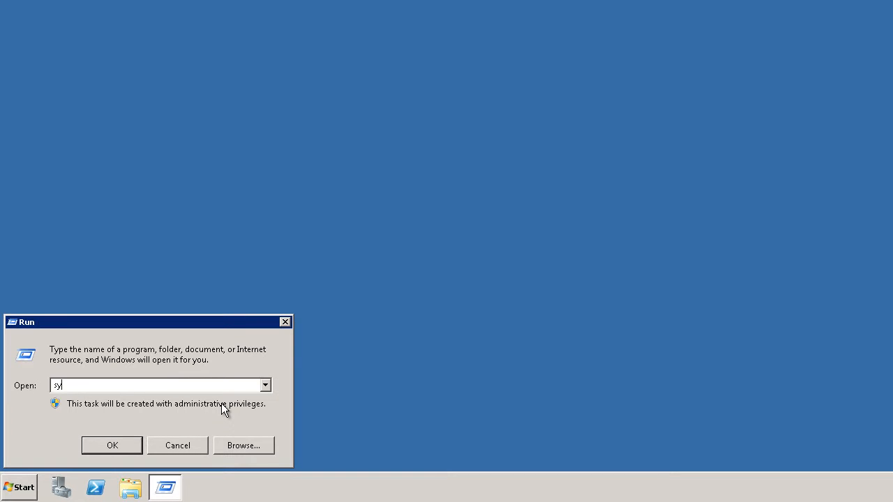
text(pe)
key(BackSpace)
text(rep)
key(Return)
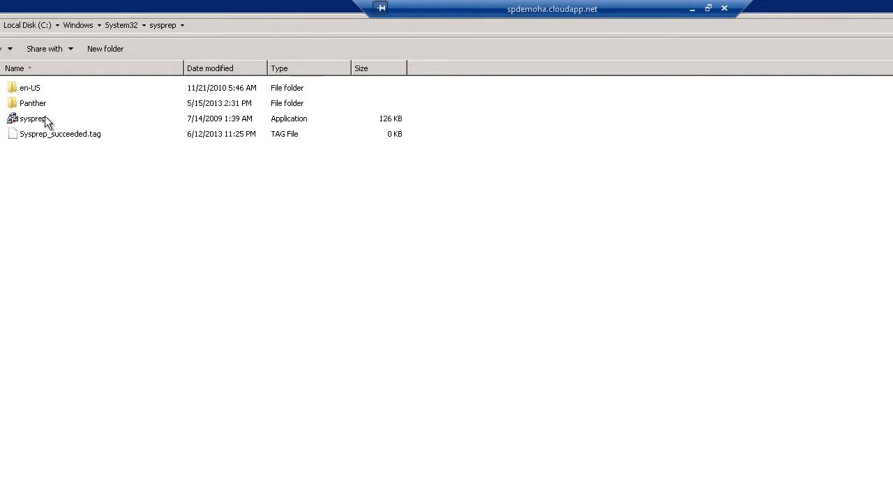
double_click(44, 119)
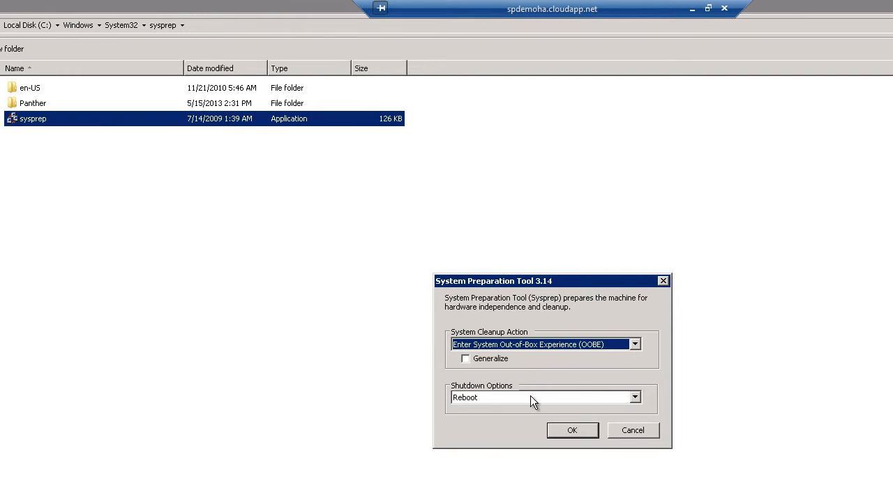
Turn on Generalize in the System Preparation Tool, review its shutdown options, and cancel the tool without running it
click(486, 363)
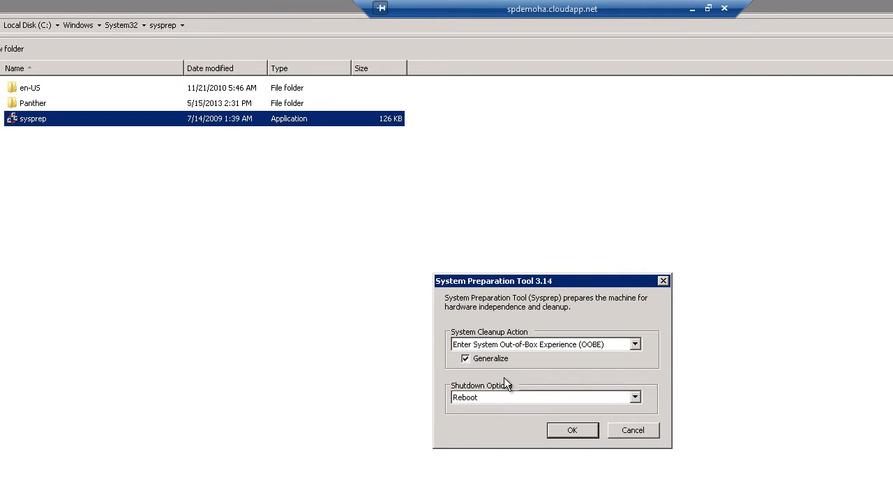
click(641, 398)
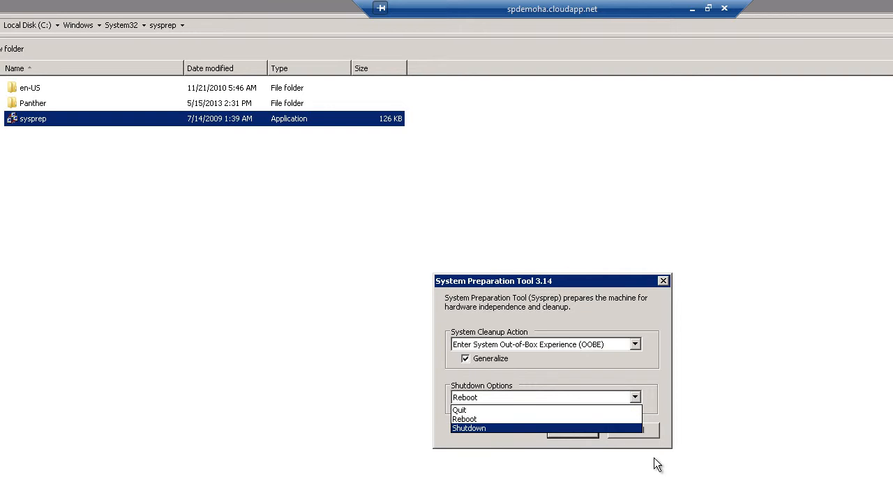
click(646, 434)
click(647, 434)
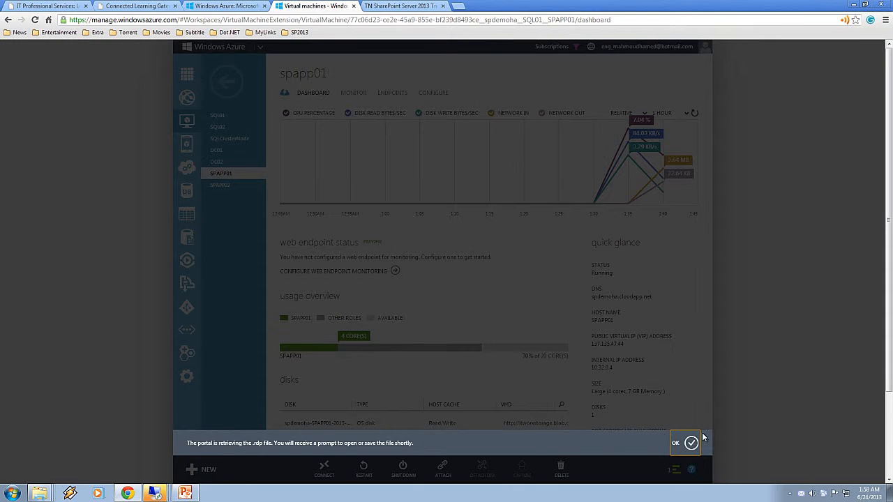
Open the image capture form for SQL02 in the Windows Azure portal, mark Sysprep as run, and close the form without capturing
click(689, 442)
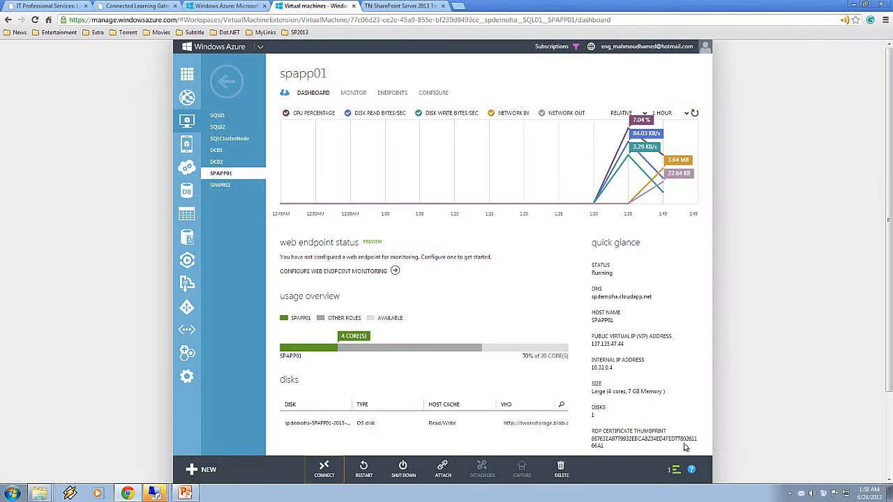
click(184, 132)
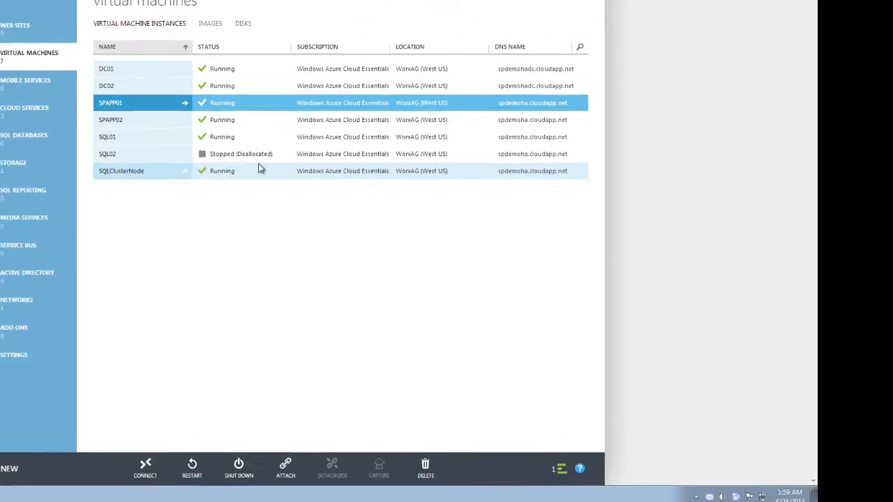
click(389, 191)
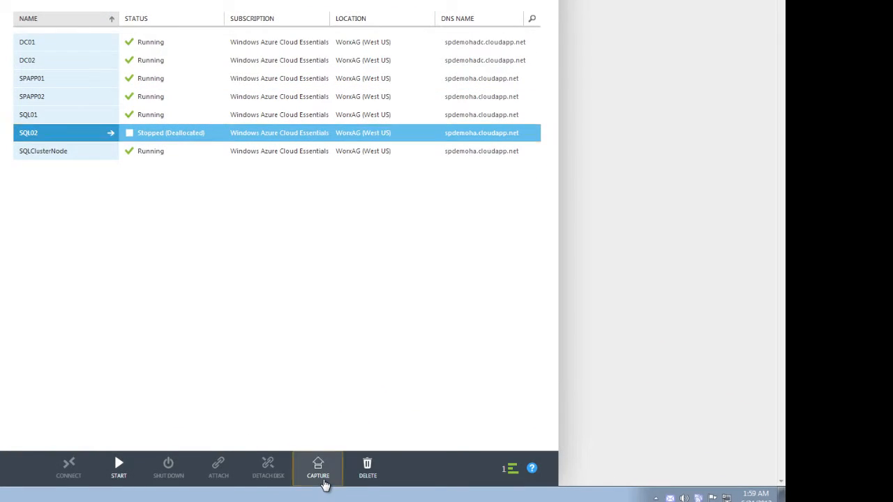
click(324, 480)
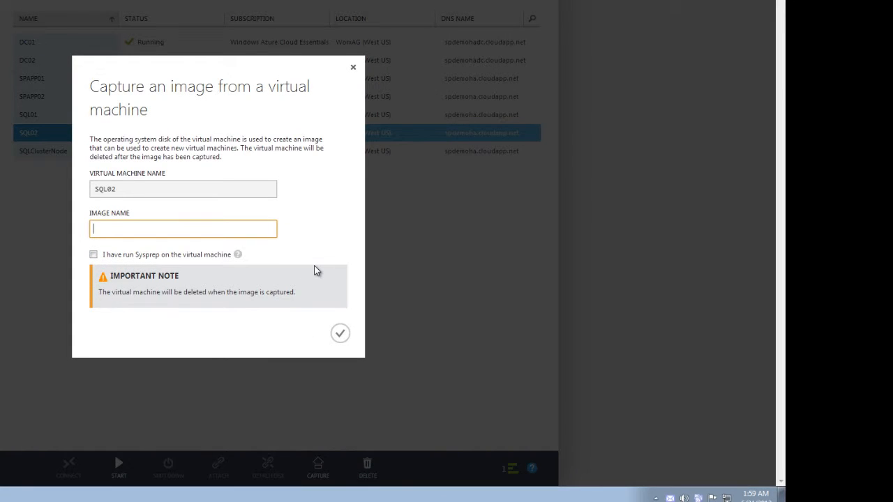
click(94, 255)
click(129, 225)
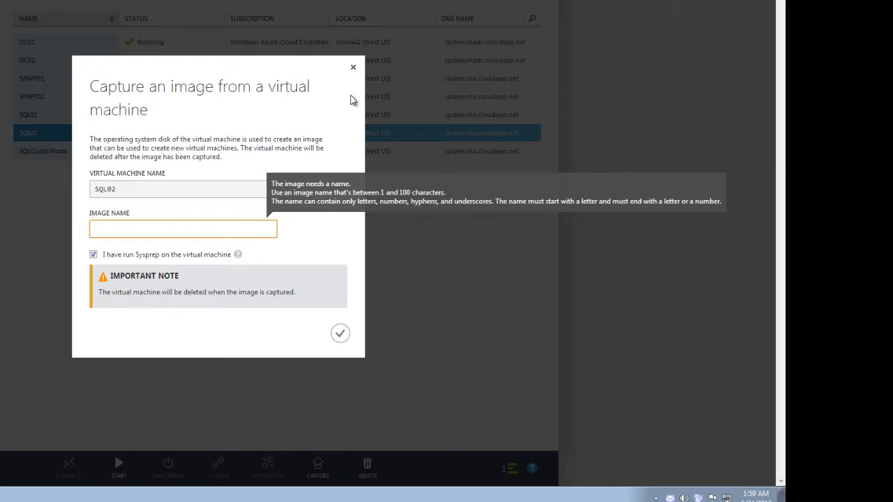
click(353, 67)
Start a virtual machine from the gallery, pick the SharePointSP1 image, and close the wizard without creating the machine
click(194, 469)
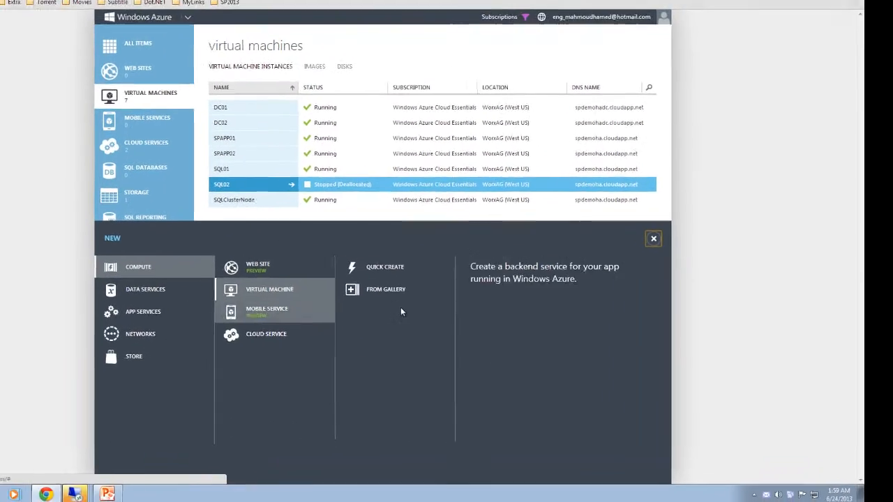
click(457, 303)
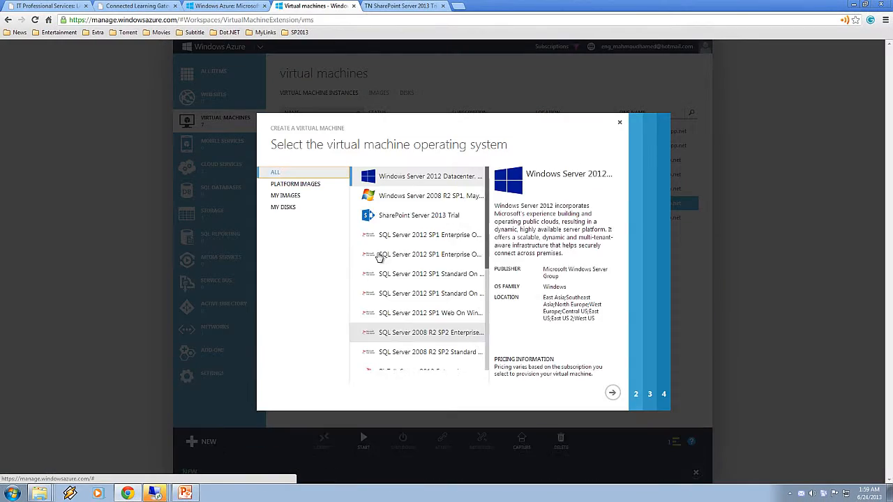
drag(488, 261, 488, 382)
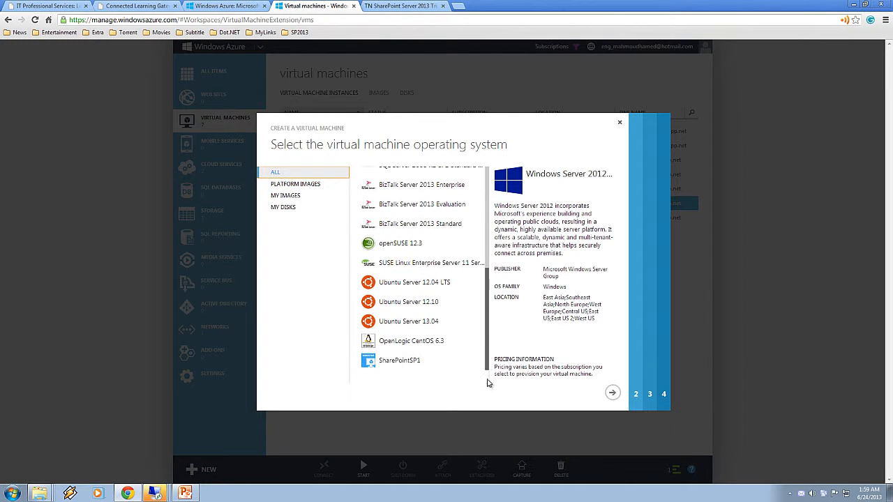
click(440, 365)
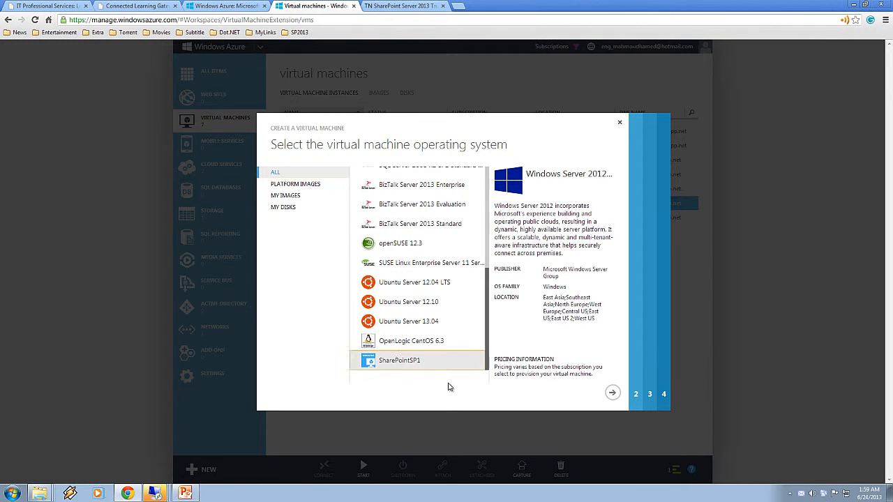
click(618, 123)
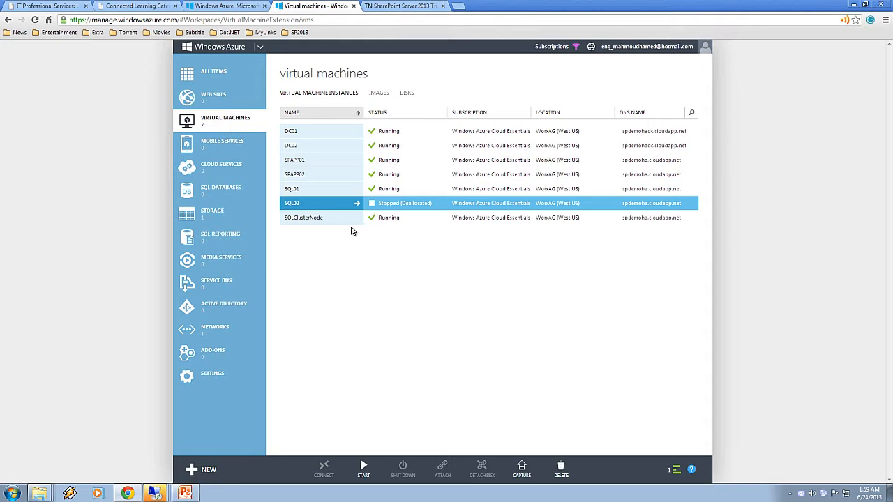
Switch back to the SPAPP01 remote desktop session, close the sysprep folder window, and refresh the desktop
click(156, 492)
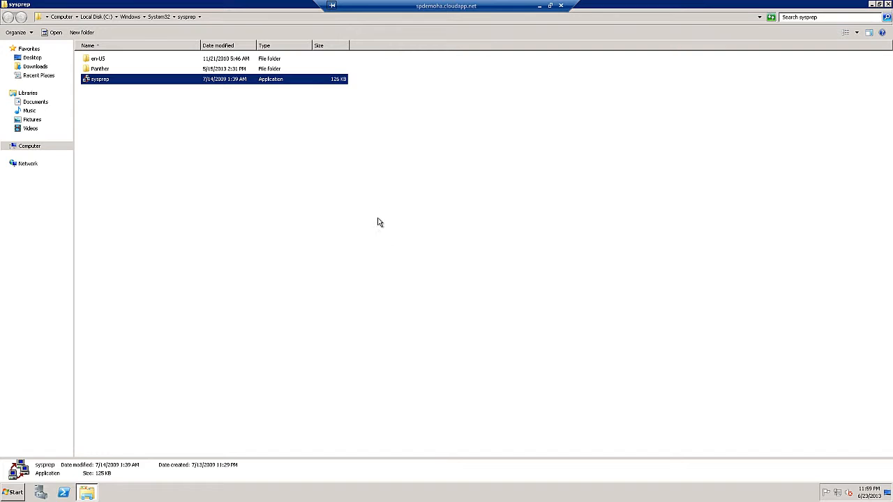
click(380, 222)
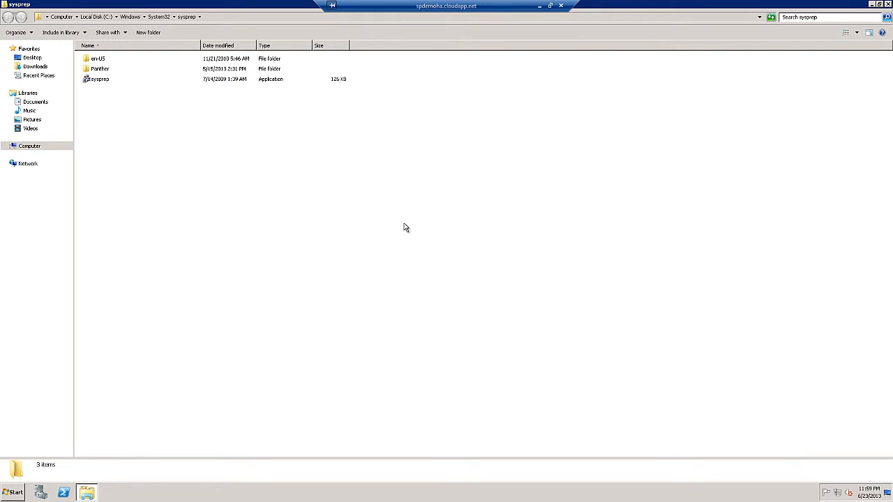
right_click(365, 184)
click(408, 212)
click(887, 4)
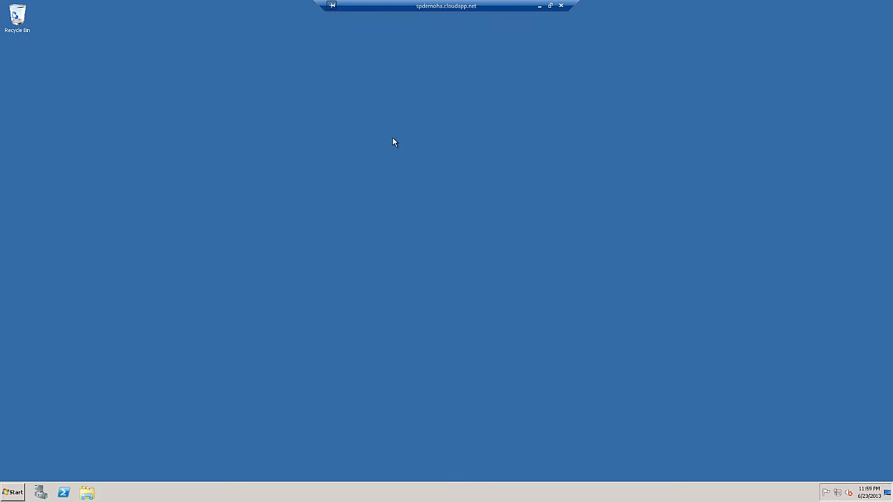
right_click(302, 173)
click(329, 189)
Open the System window with SPAPP01's basic computer information, leaving Device Manager closed
click(16, 492)
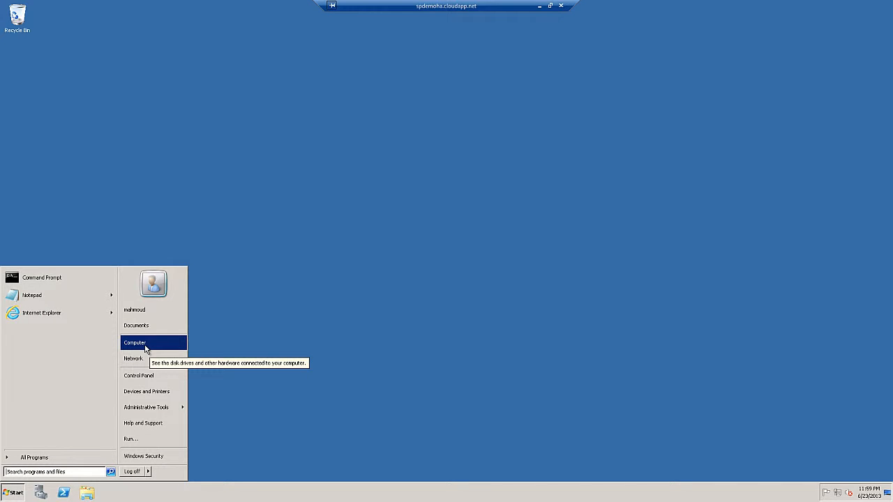
right_click(146, 343)
click(180, 411)
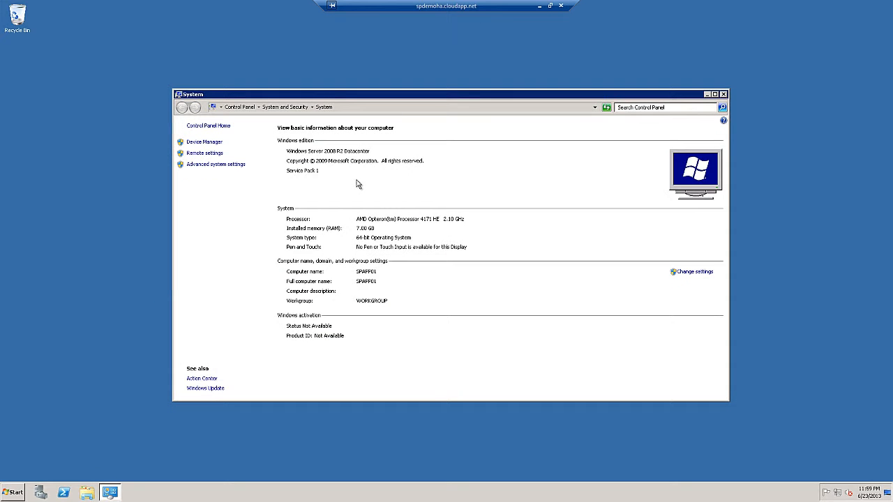
click(208, 142)
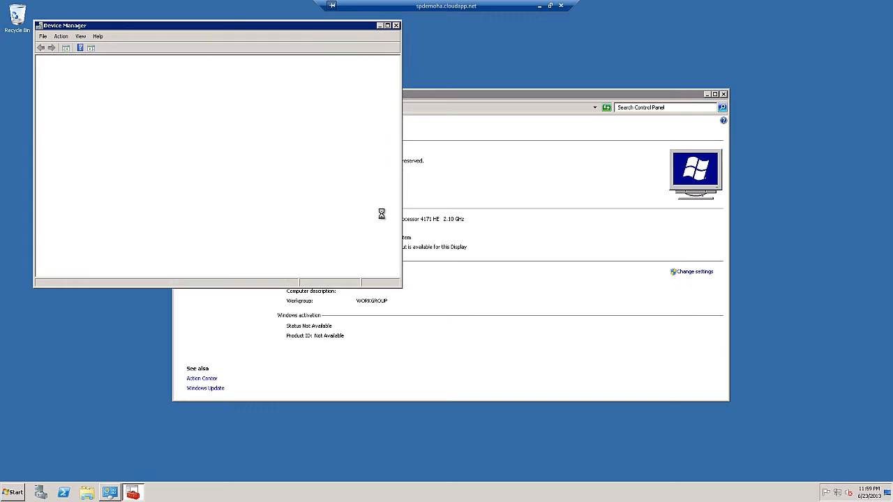
click(396, 25)
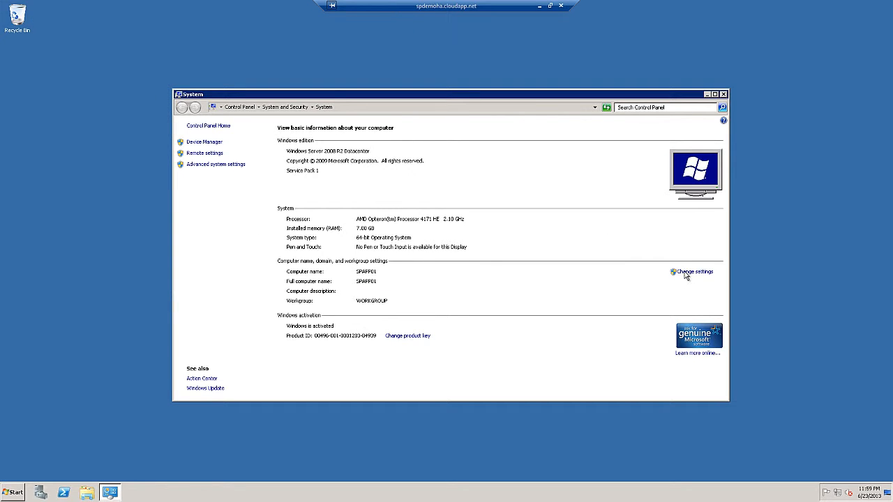
Change SPAPP01's membership from the workgroup to the domain spdemoha.local and submit the change
click(693, 271)
click(254, 201)
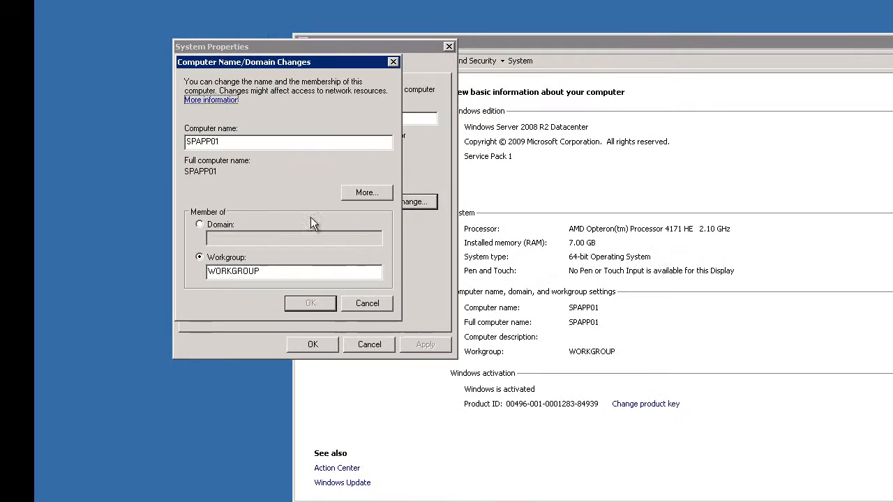
click(230, 225)
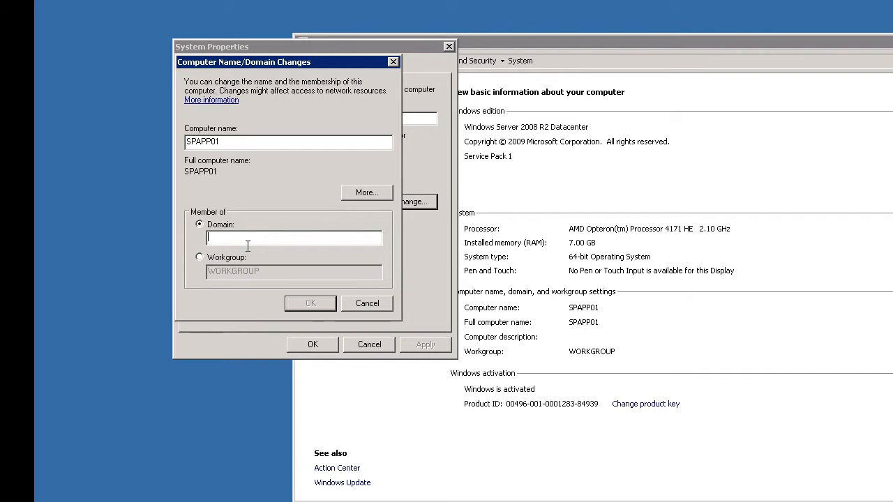
text(spdemoha.local)
key(Return)
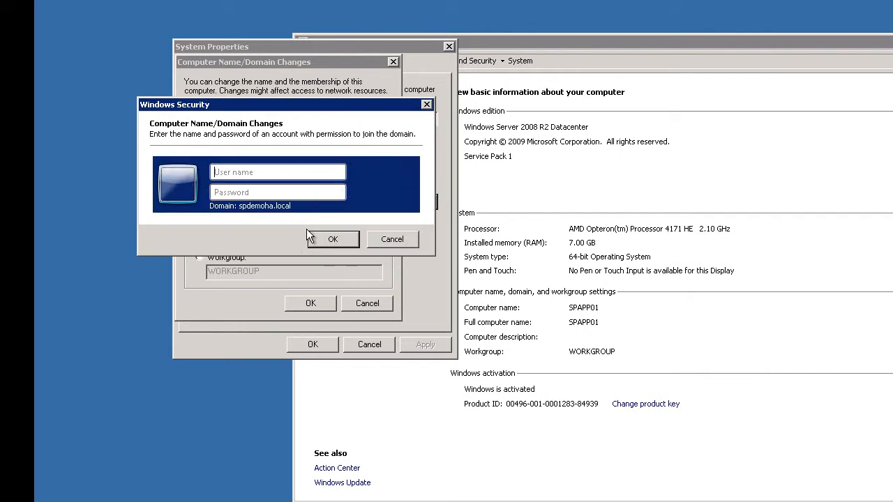
Try to authorise the domain join with the account's user name and password, and dismiss the resulting message
text(mahmoud)
key(Tab)
text(••)
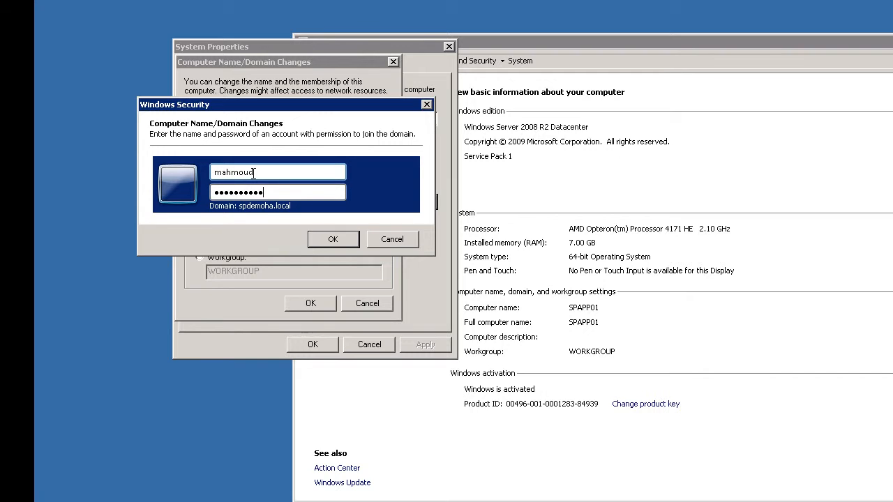
key(Return)
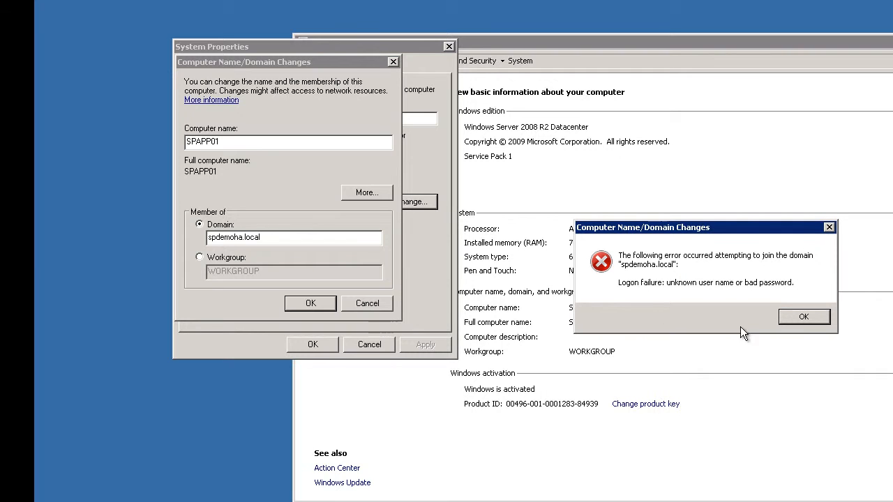
click(804, 317)
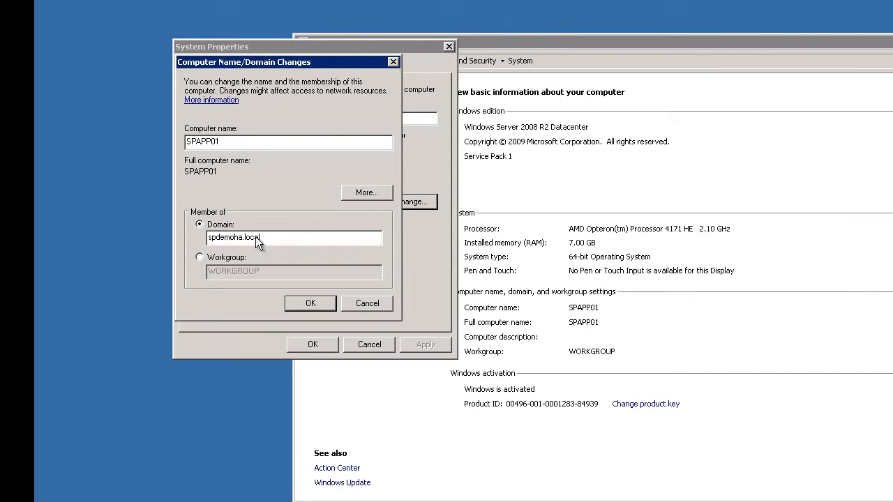
Retry joining SPAPP01 to spdemoha.local, authorising it with the account's user name and password, and dismiss the resulting messages
click(311, 307)
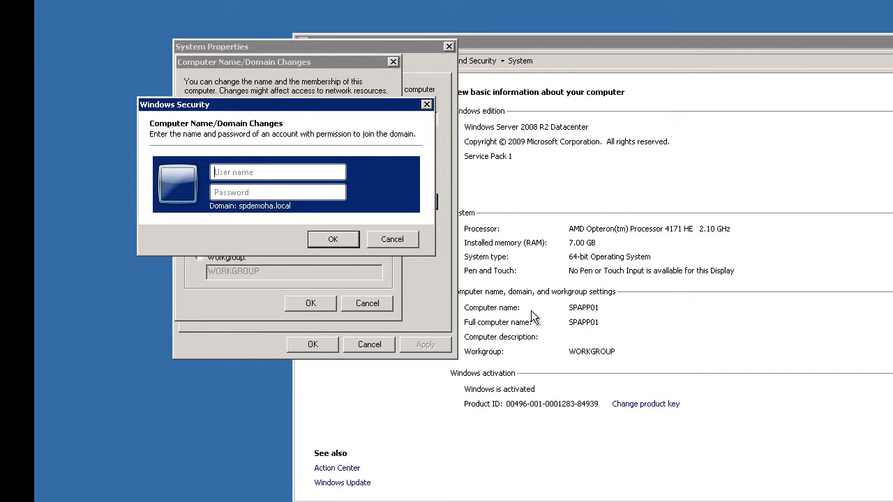
text(m)
text(••••••••••)
key(Return)
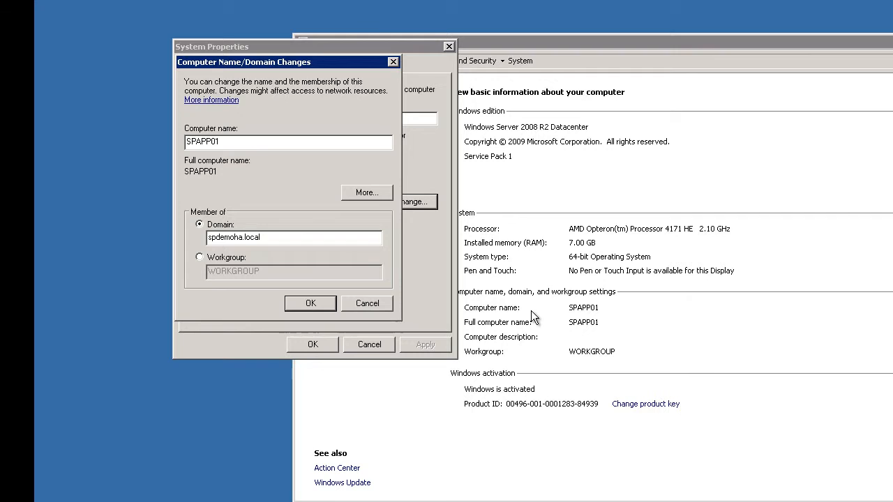
click(779, 314)
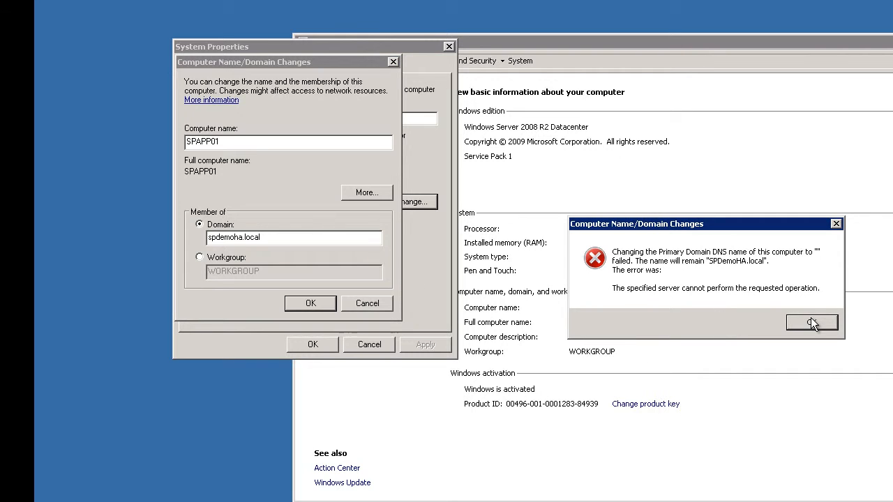
click(811, 320)
click(795, 283)
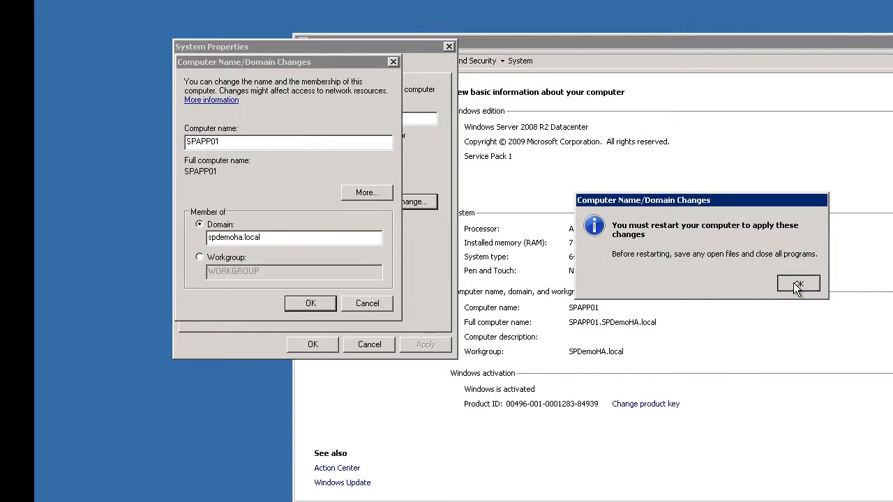
Close System Properties, postpone the restart, and close the System window
click(334, 342)
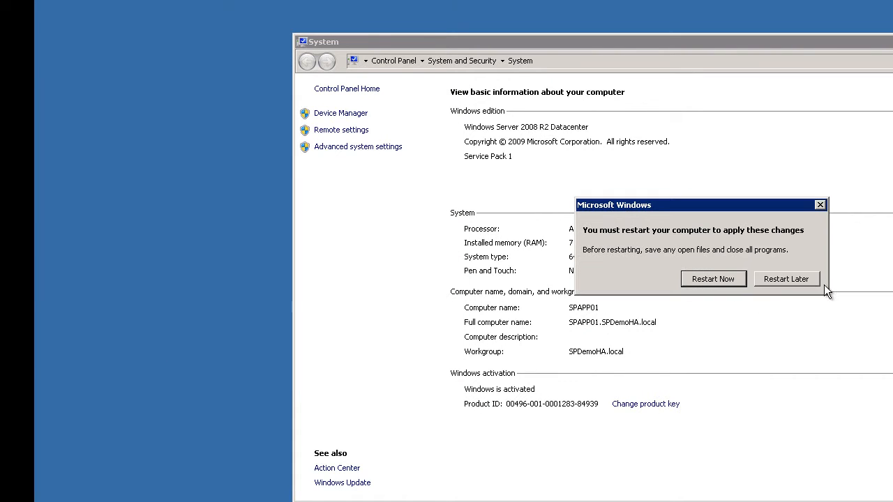
click(786, 278)
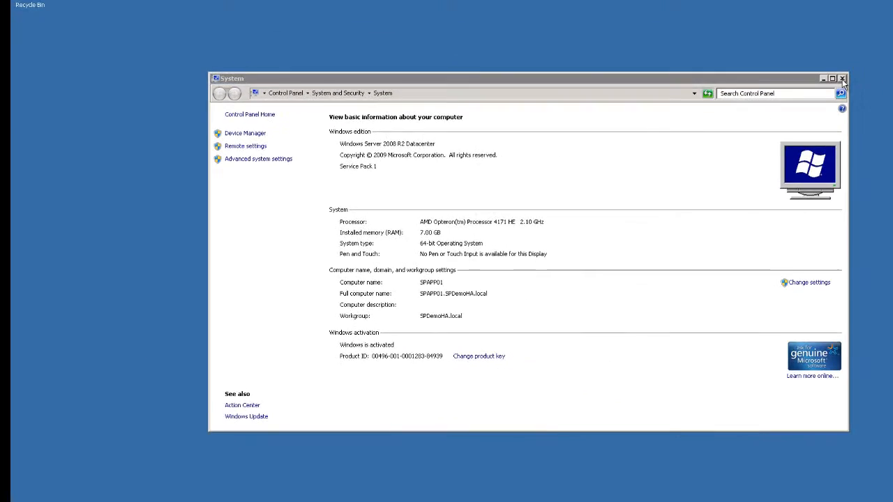
click(842, 80)
click(15, 494)
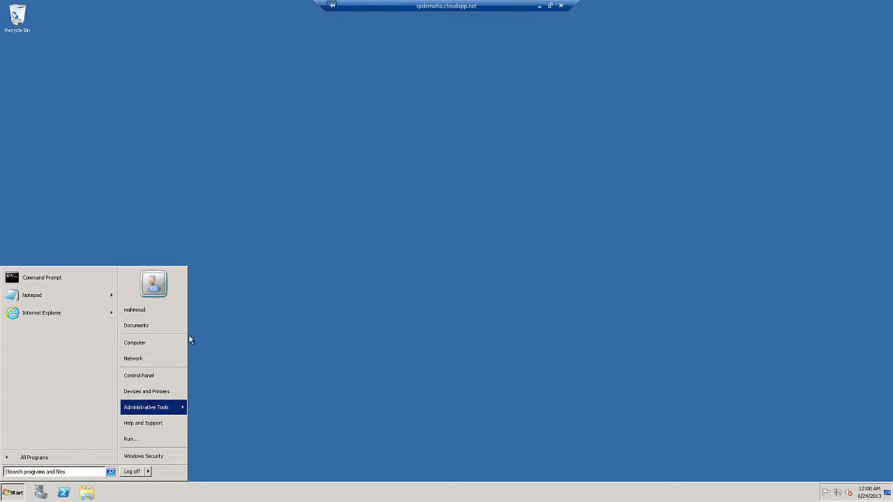
click(175, 379)
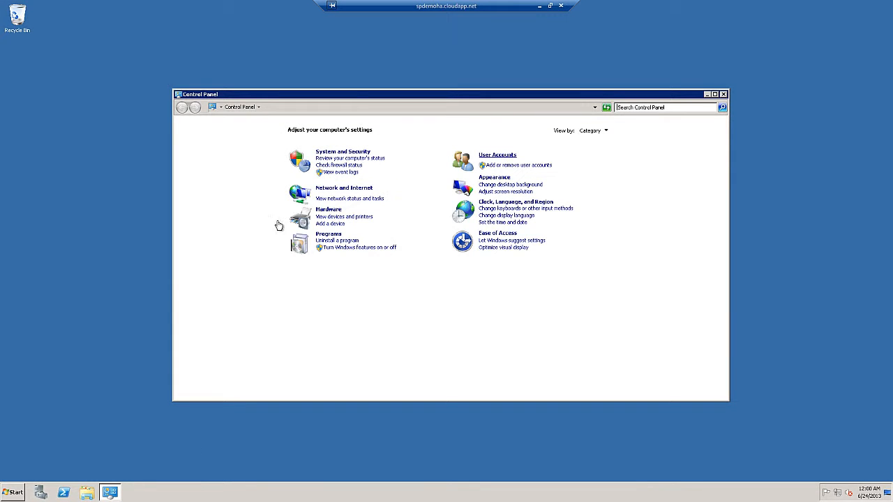
click(342, 154)
click(213, 181)
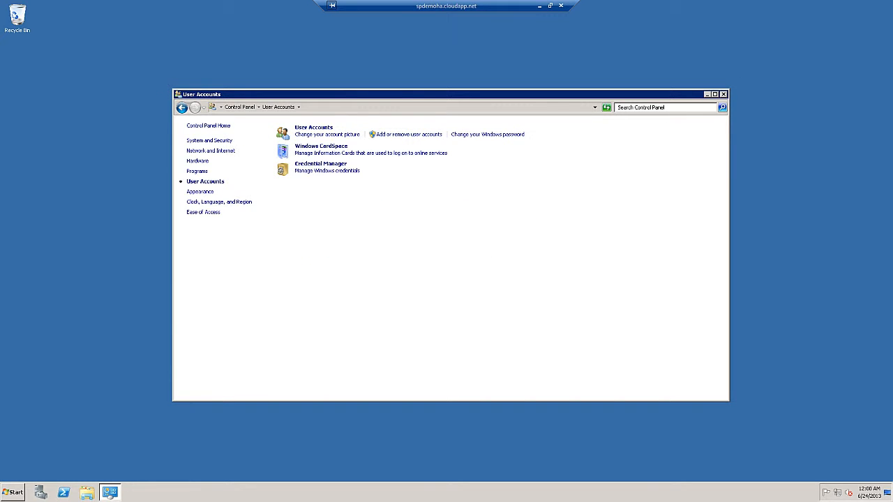
click(723, 94)
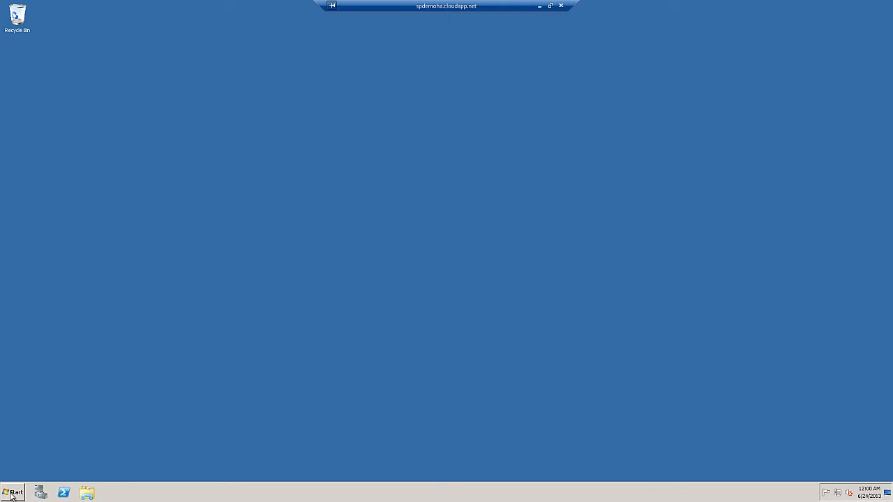
Open Computer Management from the server's administrative tools
click(9, 492)
click(33, 457)
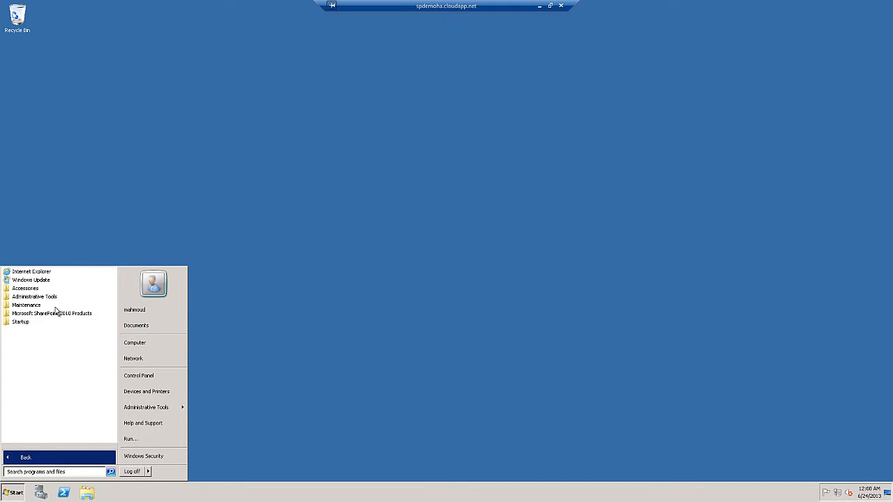
click(49, 296)
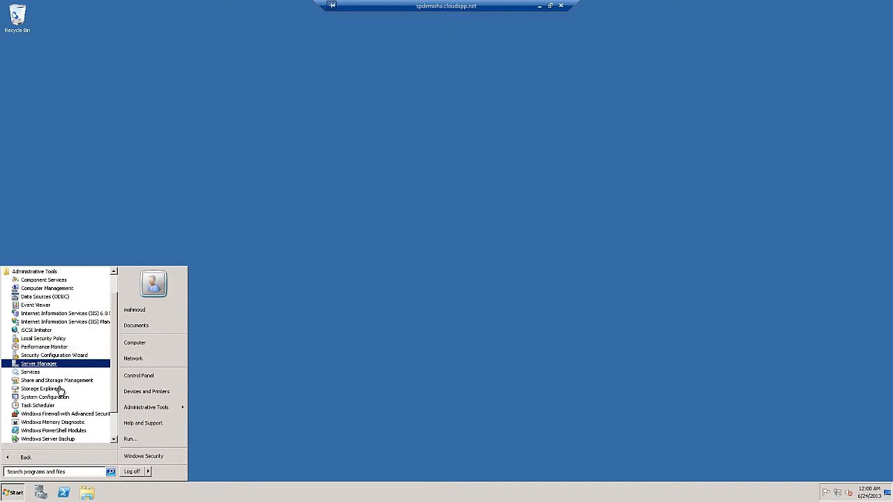
click(47, 288)
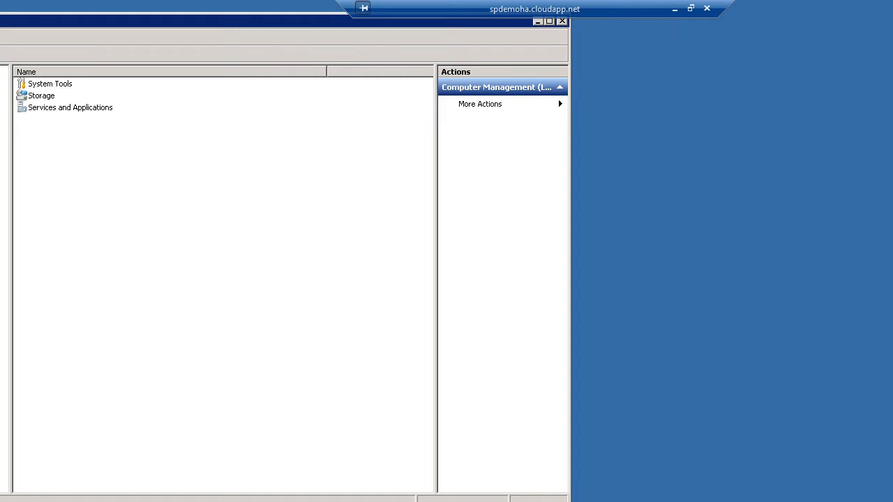
Open the local Administrators group and submit spadmin from SPDemoHA.local as a new member
click(10, 130)
double_click(50, 94)
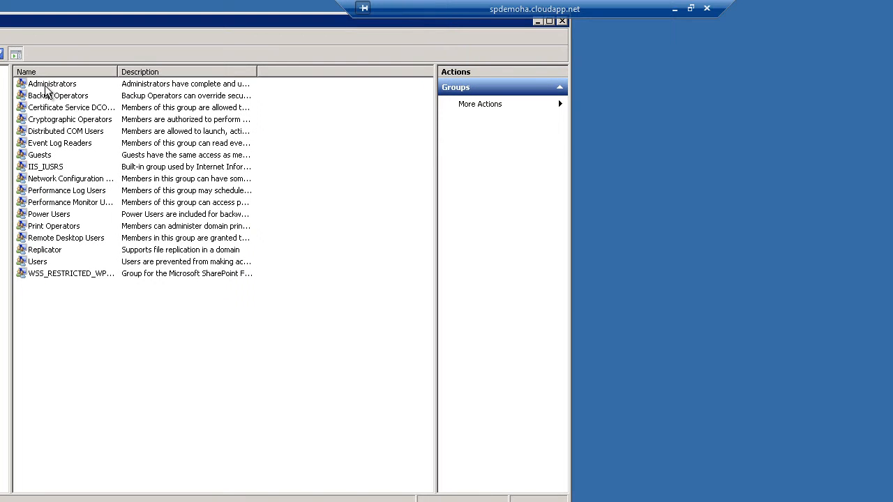
double_click(45, 85)
click(124, 371)
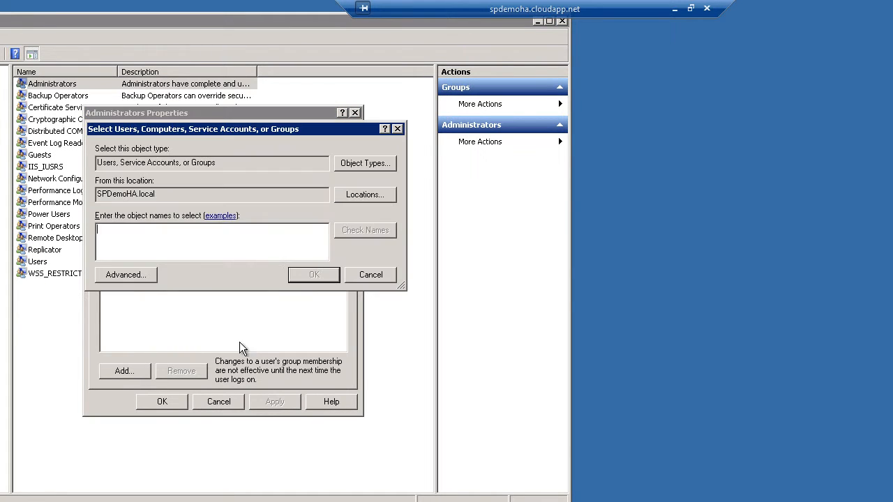
text(spadmin)
click(300, 274)
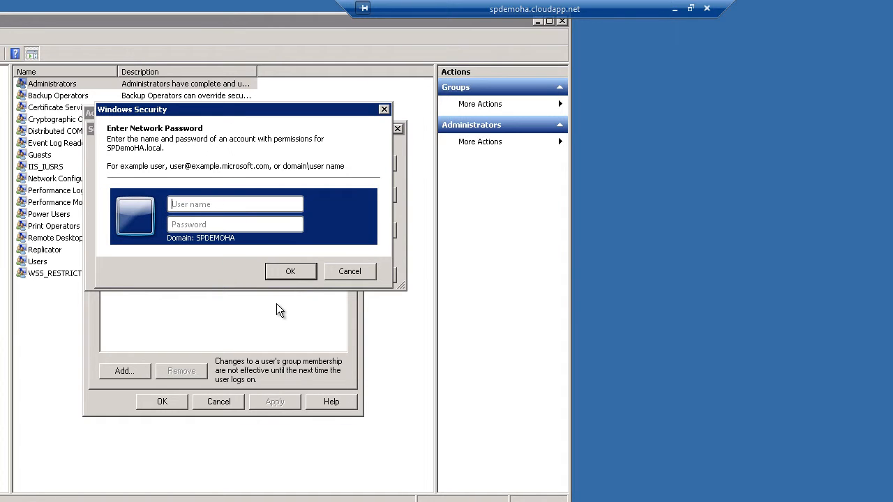
Authorise the domain account lookup with the network user name and password, and accept spadmin into the Administrators member list
text(mahmoud)
key(Tab)
text(••••••••••••)
key(Return)
click(243, 219)
text(•)
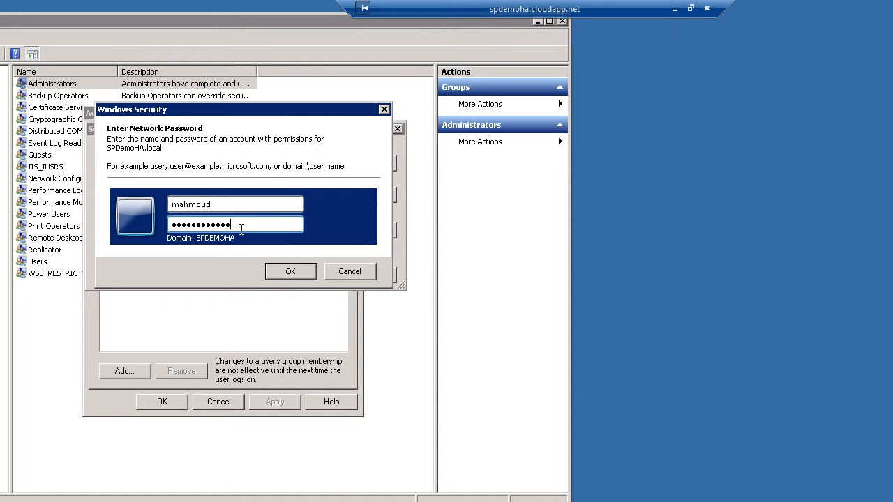
key(Return)
key(Return)
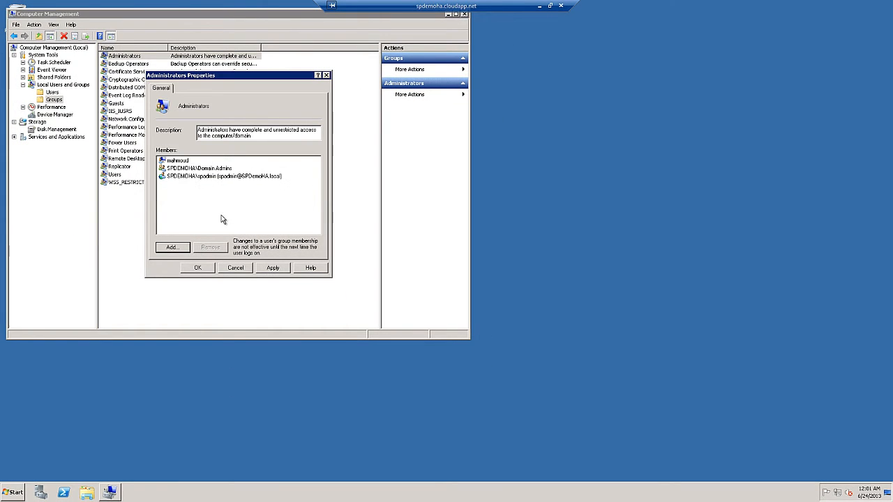
Apply the Administrators group membership change and close Computer Management
click(273, 268)
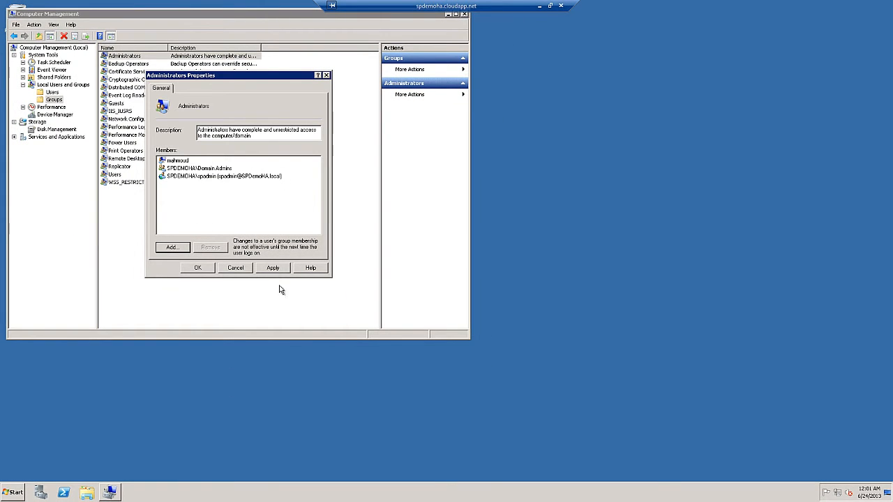
click(202, 270)
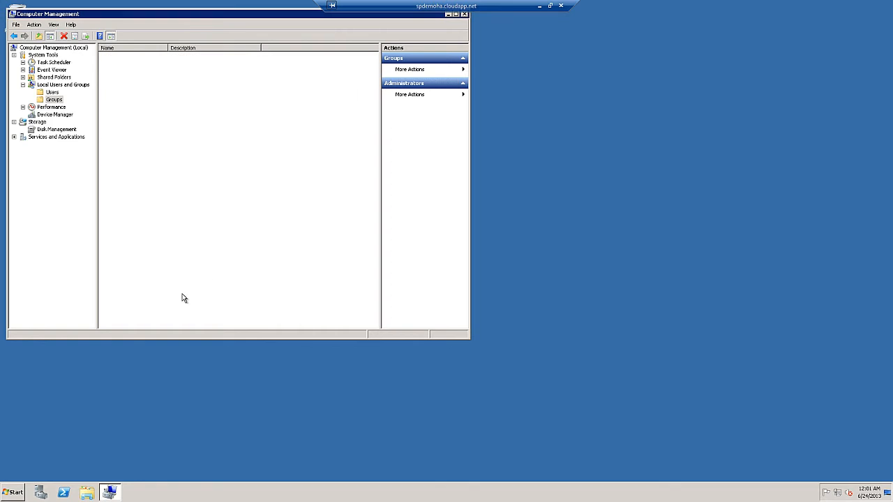
click(464, 15)
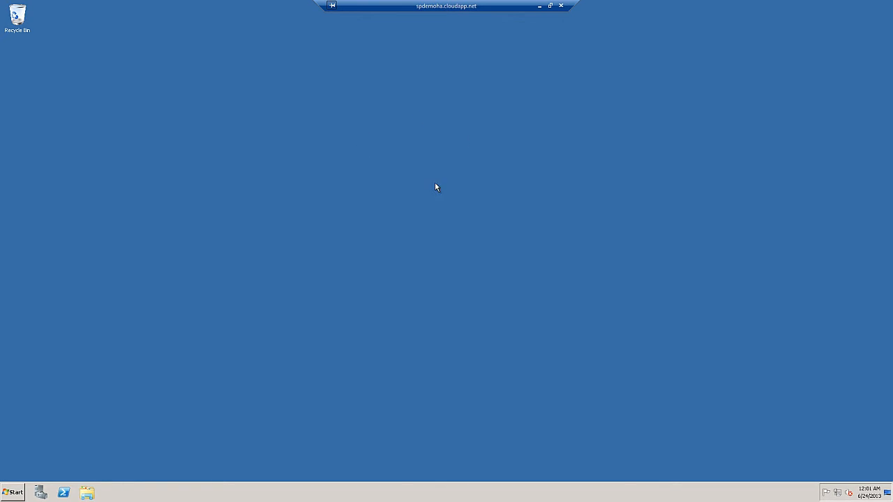
Restart SPAPP01, giving Operating System: Reconfiguration (Planned) as the reason
click(13, 492)
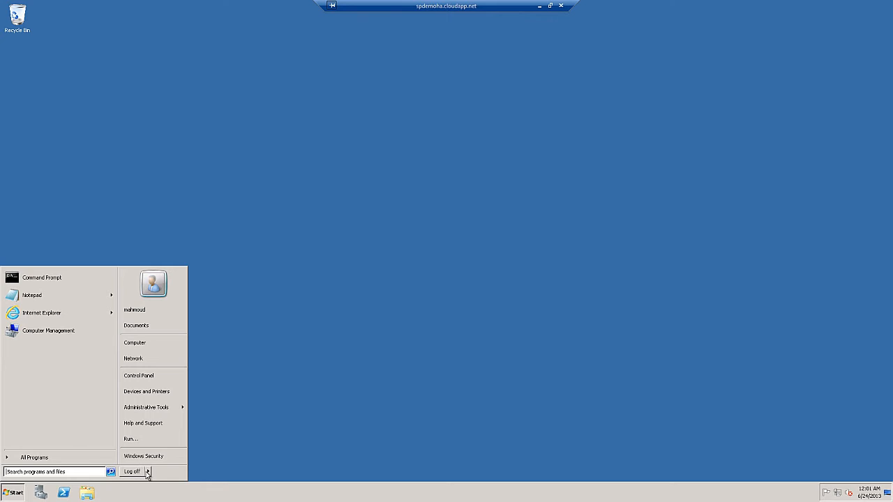
mouse_move(148, 474)
click(183, 460)
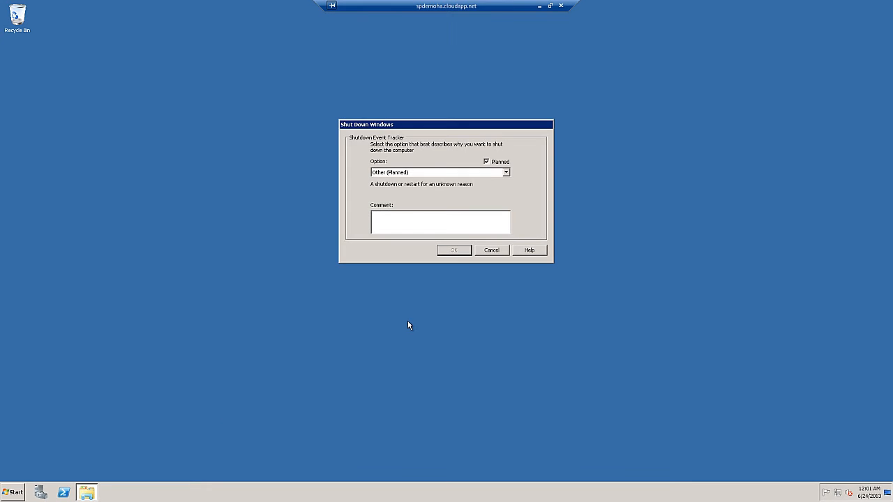
click(505, 172)
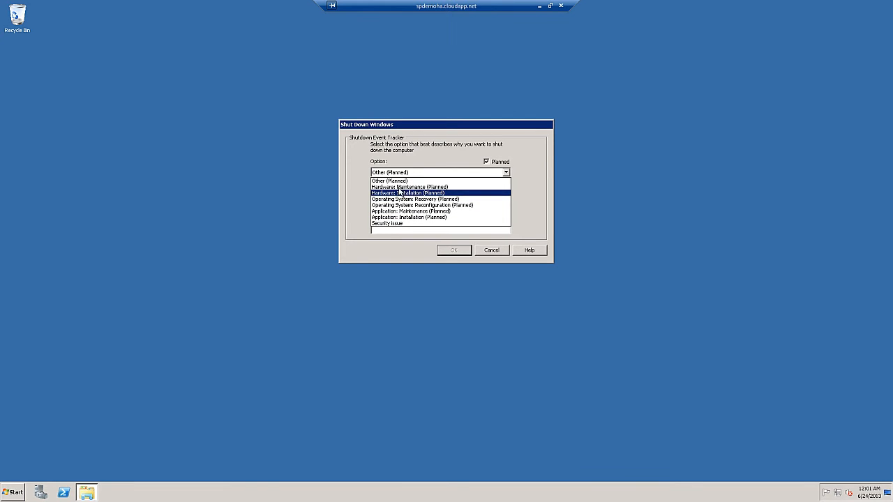
click(391, 180)
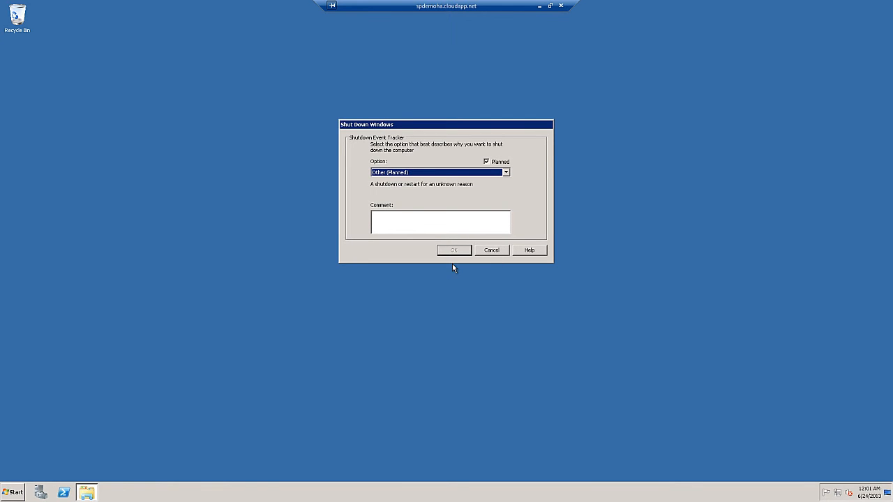
click(462, 175)
click(410, 219)
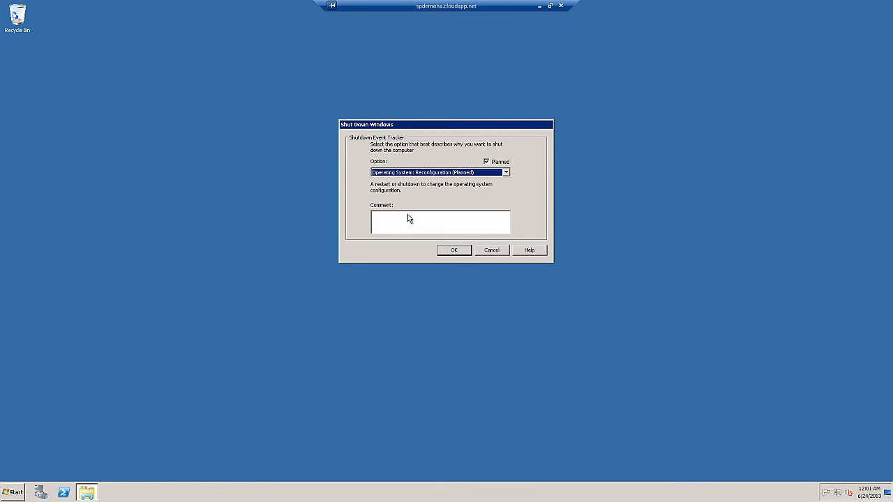
click(454, 250)
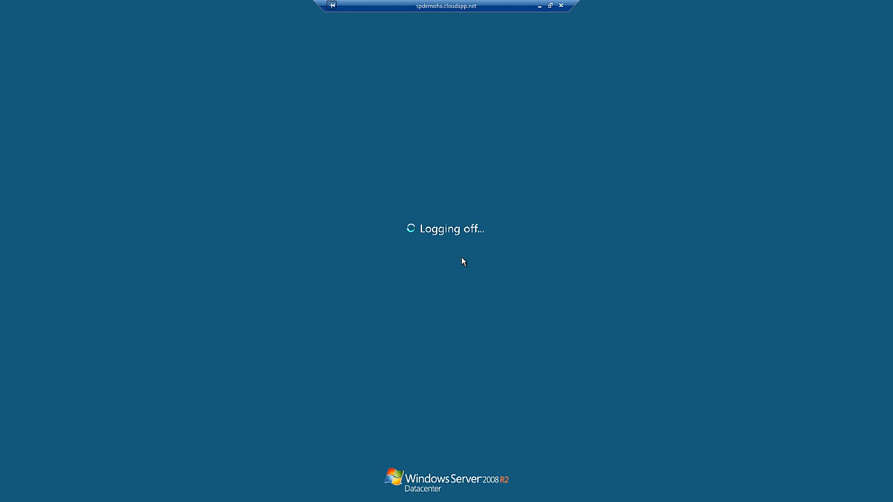